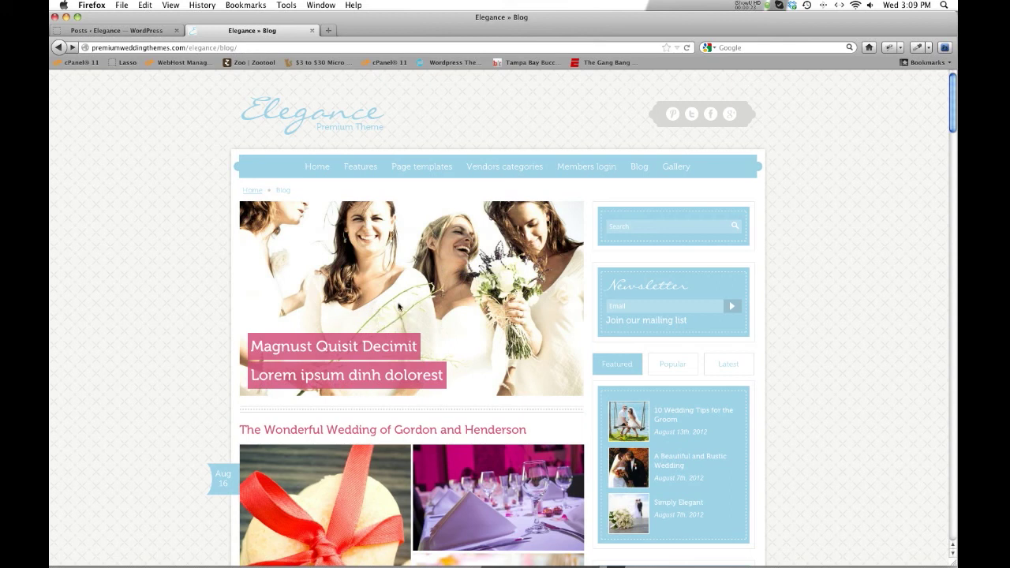
Scroll to the bottom of the Elegance blog and open page 2 of older entries
scroll(398, 306, "down", 3)
scroll(399, 306, "down", 2)
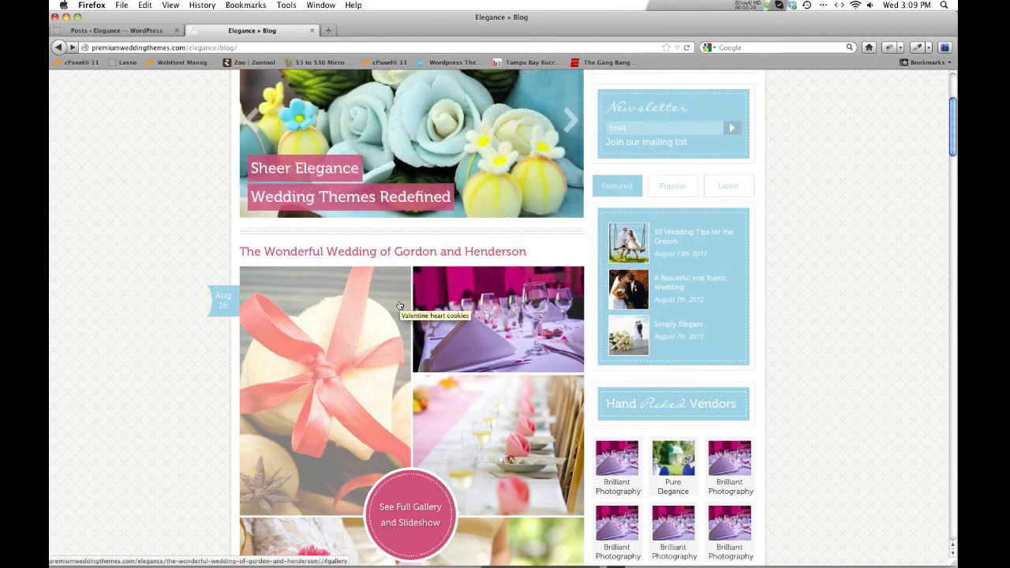
scroll(399, 305, "down", 1)
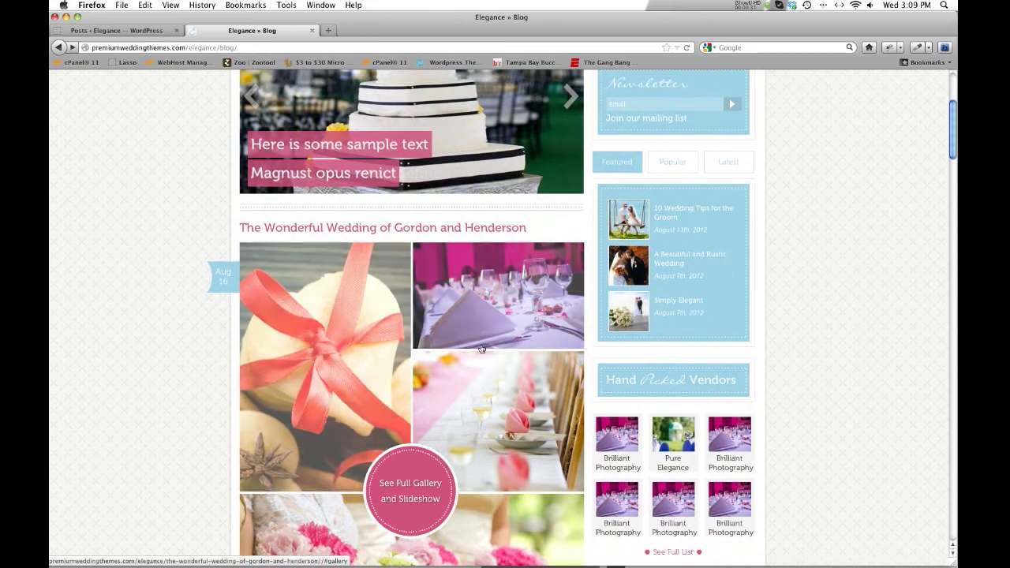
scroll(295, 240, "down", 1)
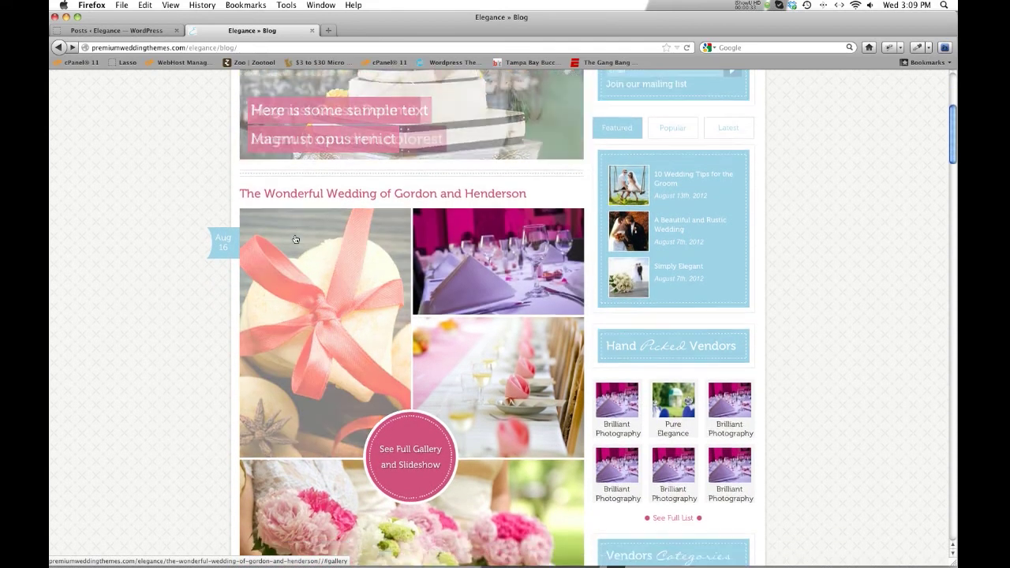
scroll(296, 240, "down", 12)
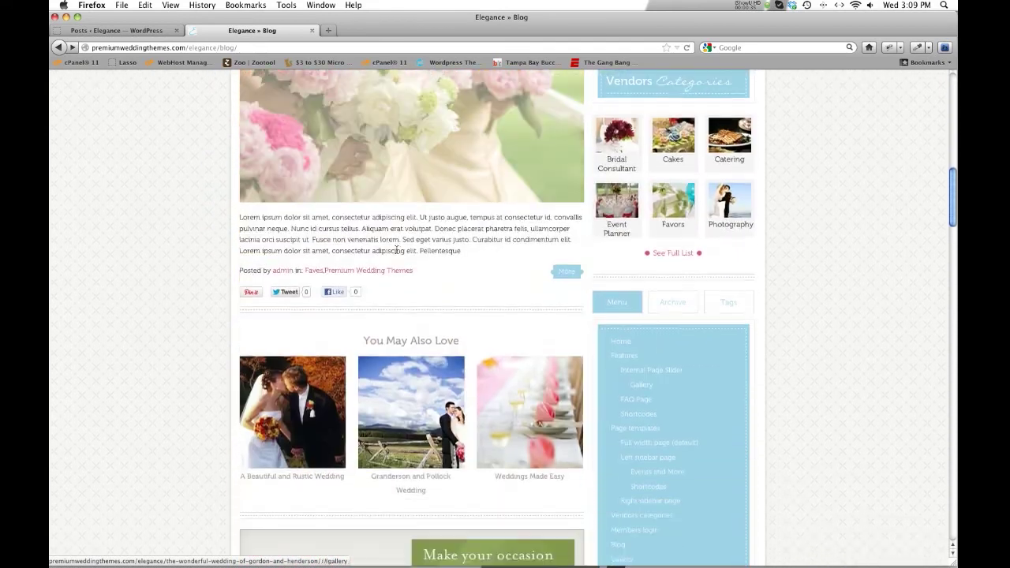
scroll(397, 251, "down", 12)
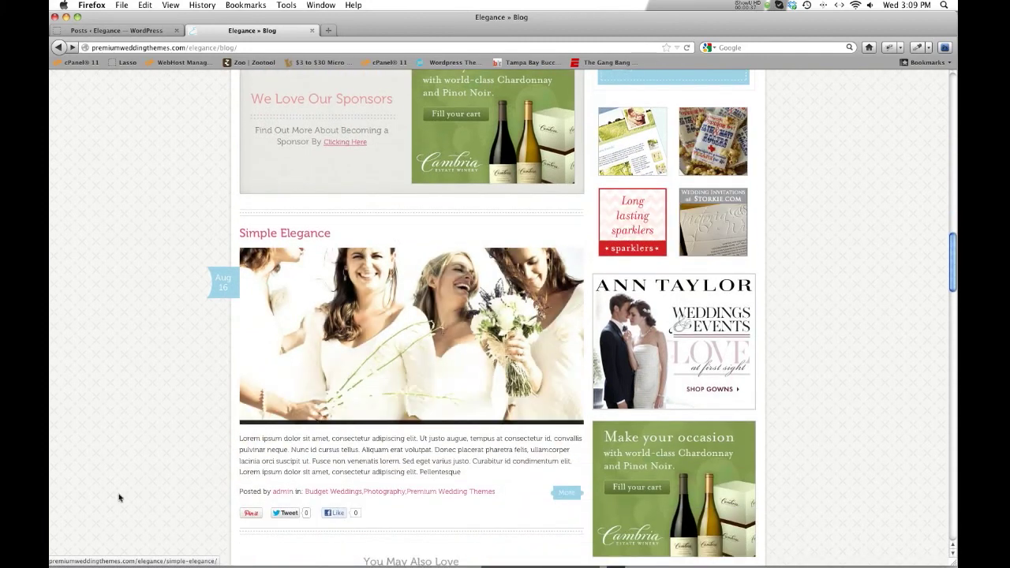
scroll(200, 360, "down", 4)
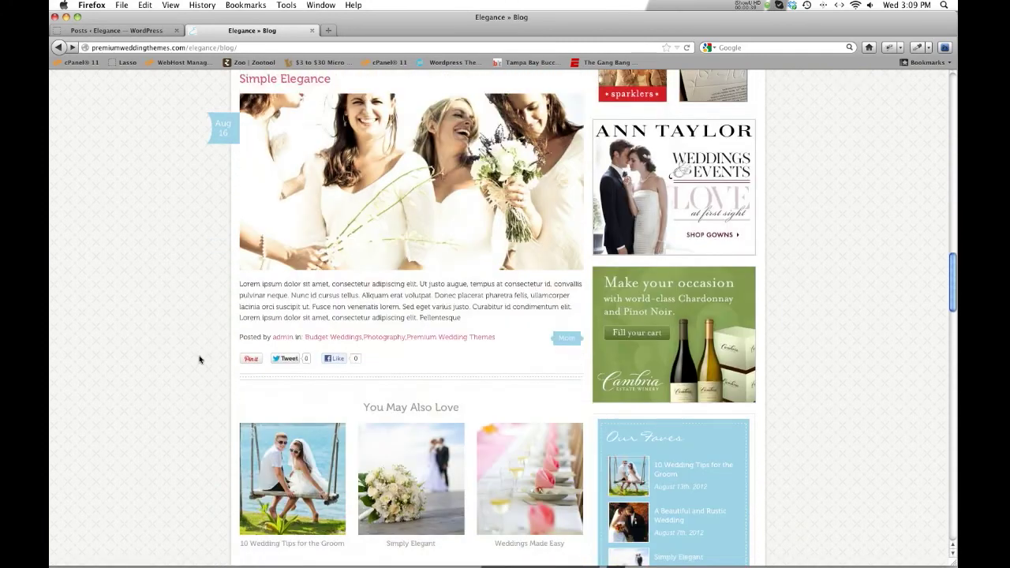
scroll(199, 360, "down", 20)
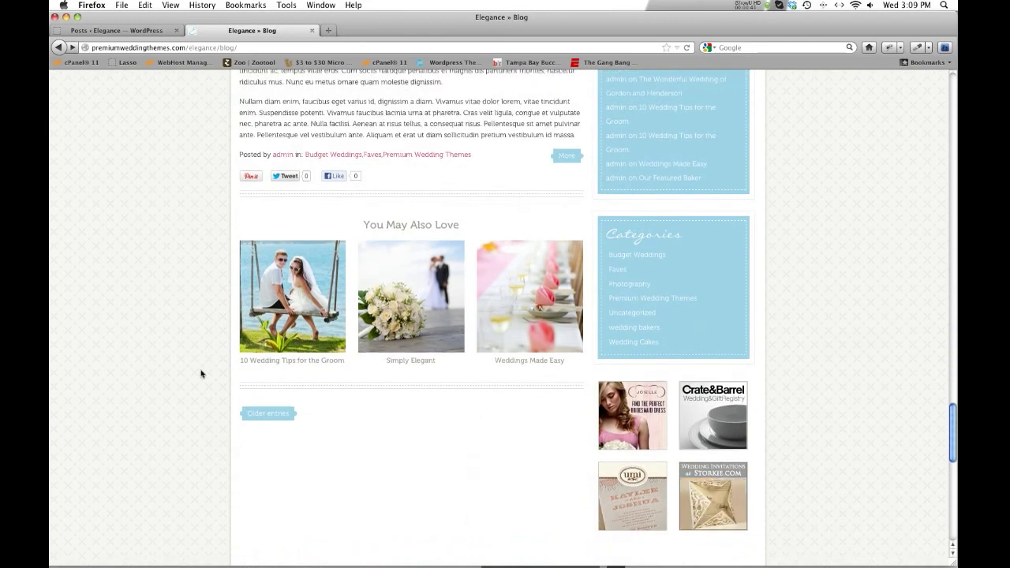
left_click(269, 415)
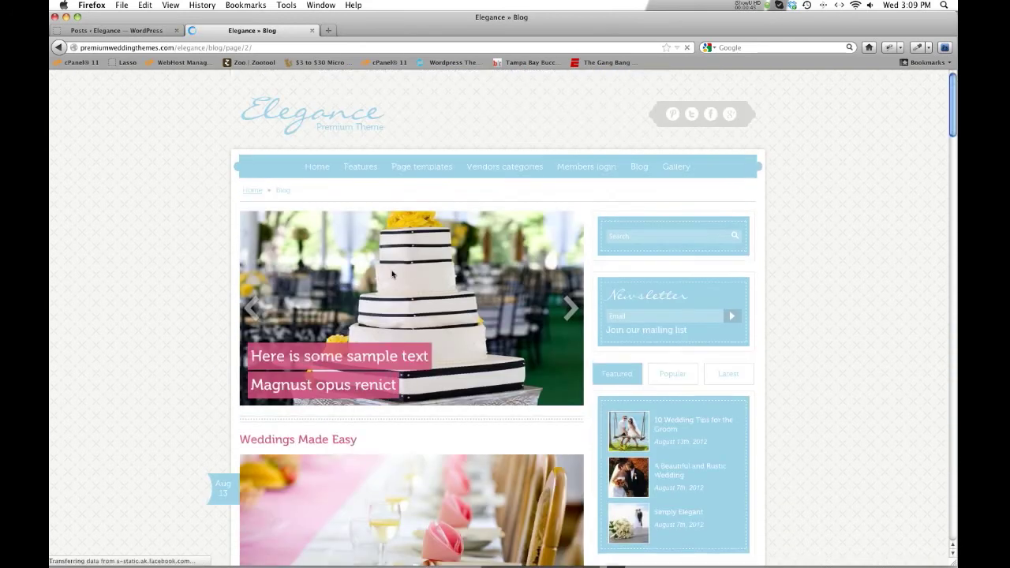
scroll(393, 275, "down", 20)
scroll(394, 275, "up", 15)
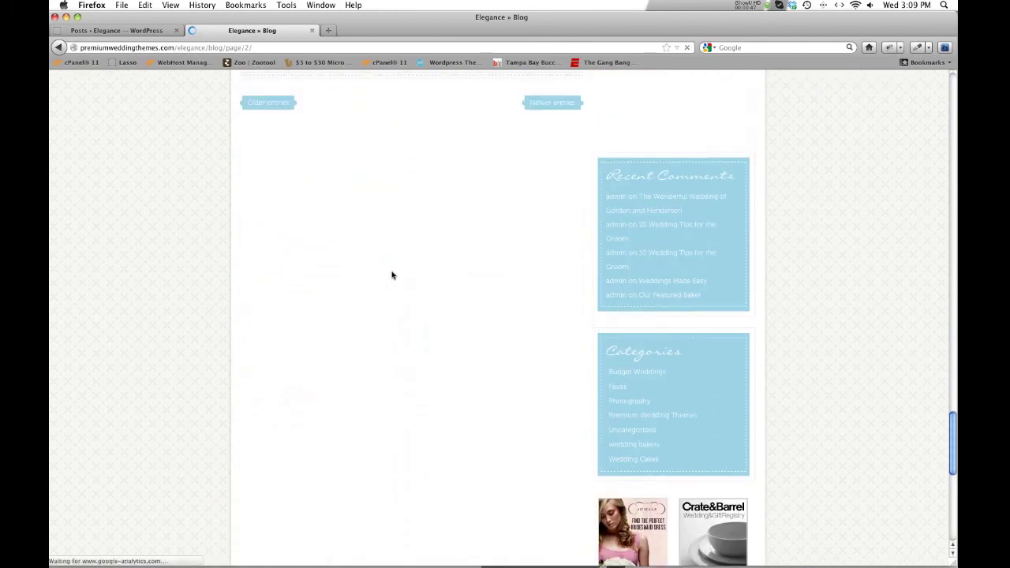
scroll(282, 313, "up", 8)
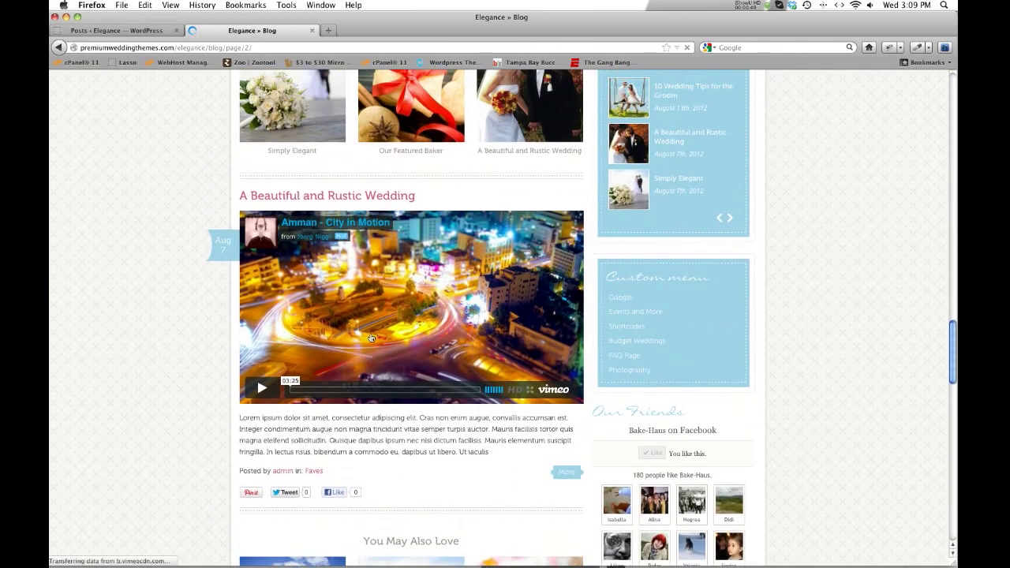
scroll(230, 357, "up", 6)
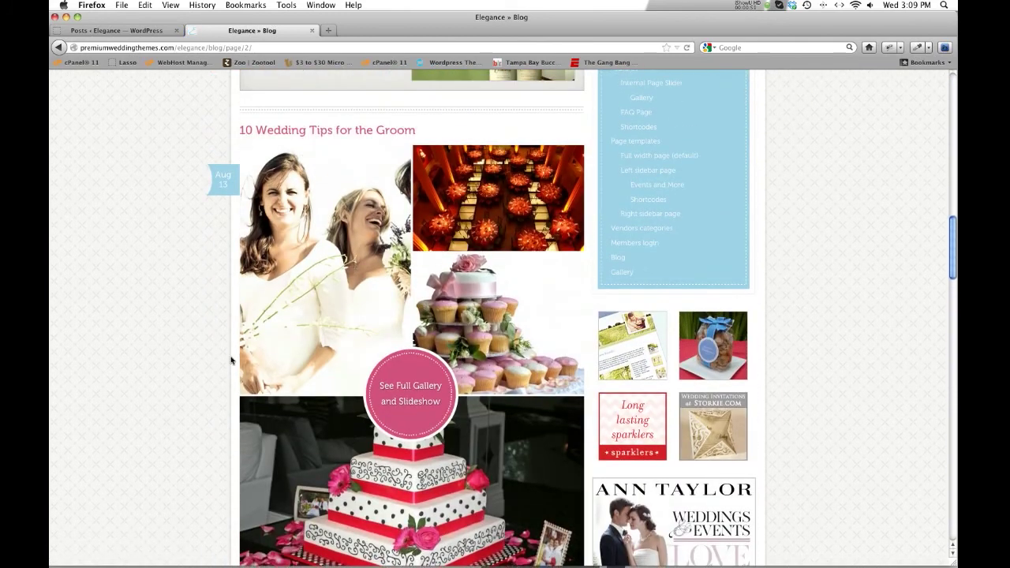
scroll(345, 316, "up", 5)
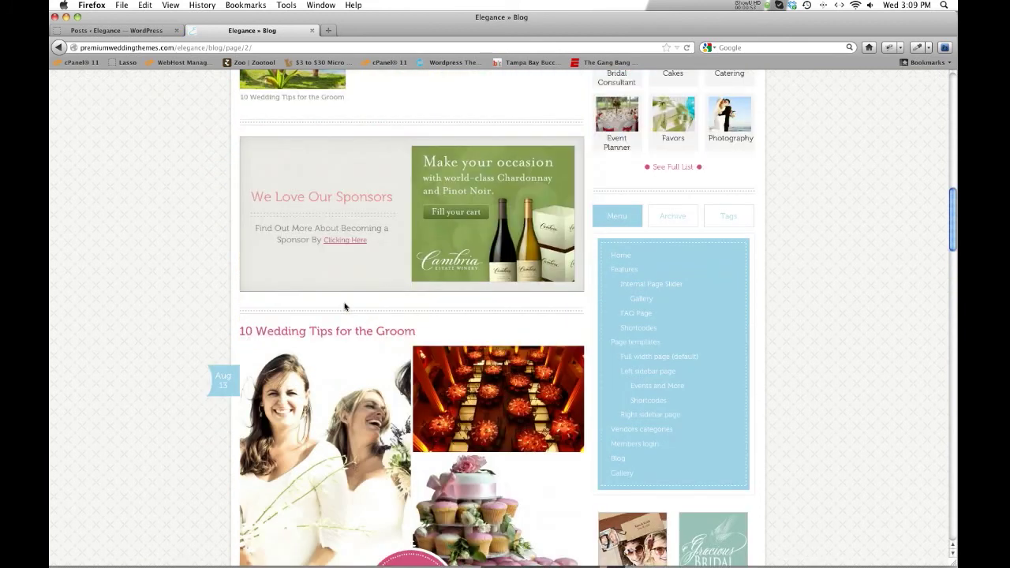
scroll(126, 286, "down", 5)
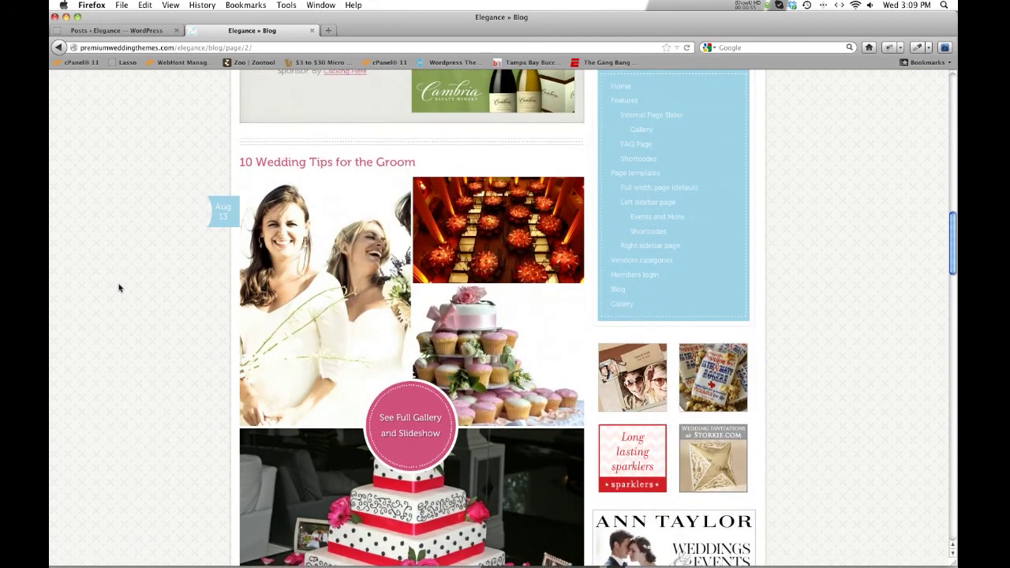
scroll(151, 287, "down", 9)
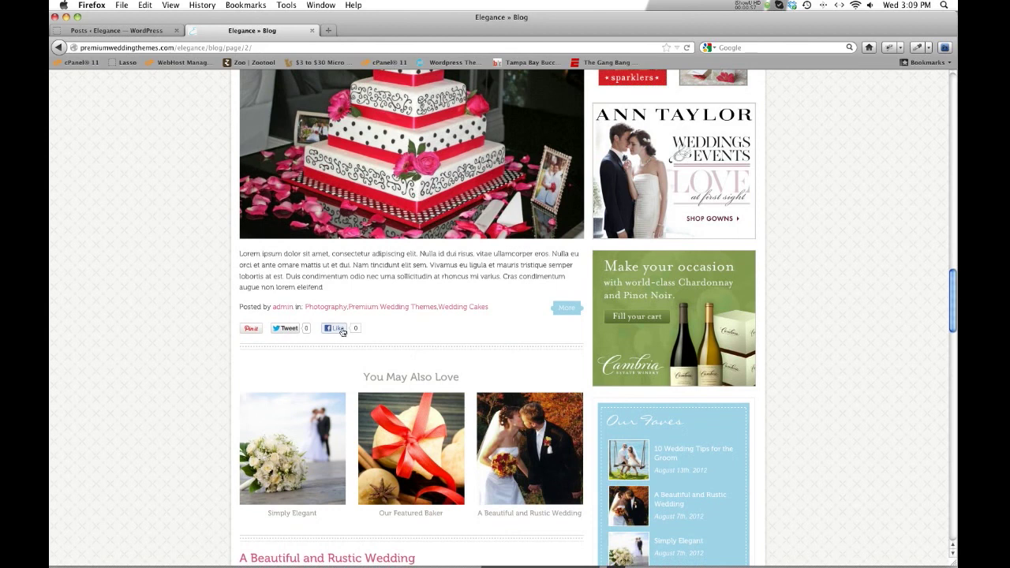
scroll(434, 217, "down", 8)
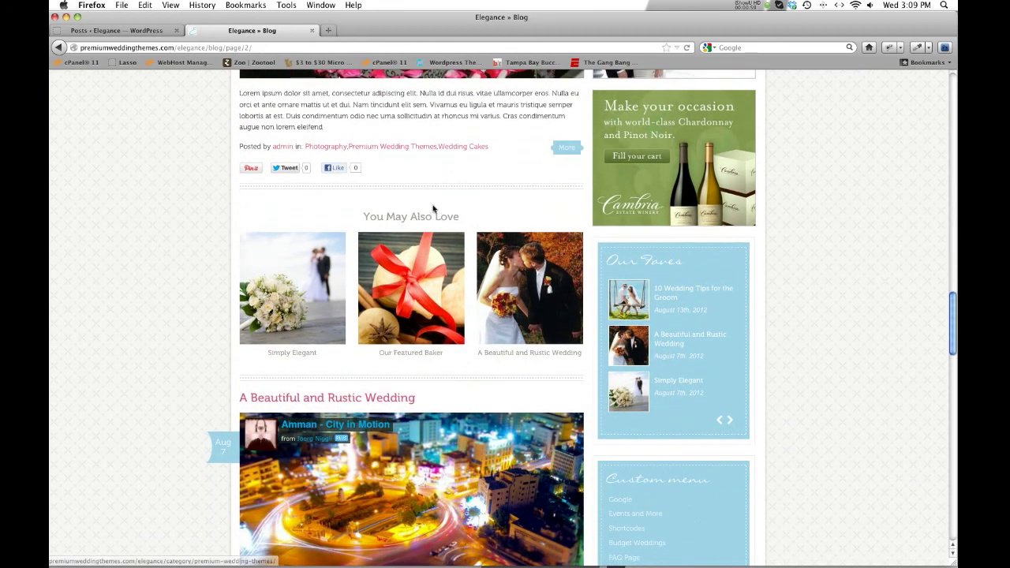
scroll(434, 218, "down", 6)
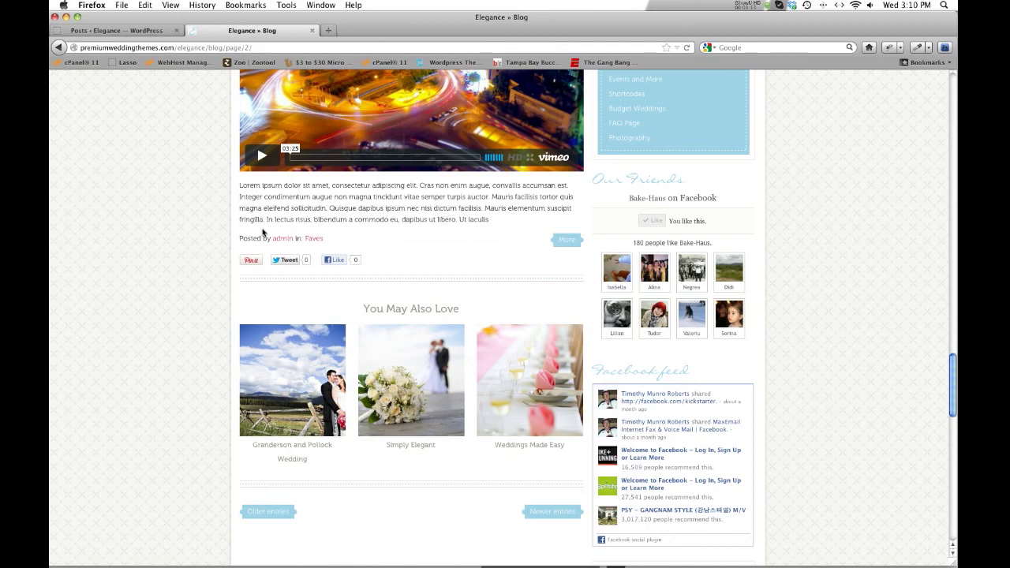
scroll(263, 231, "up", 20)
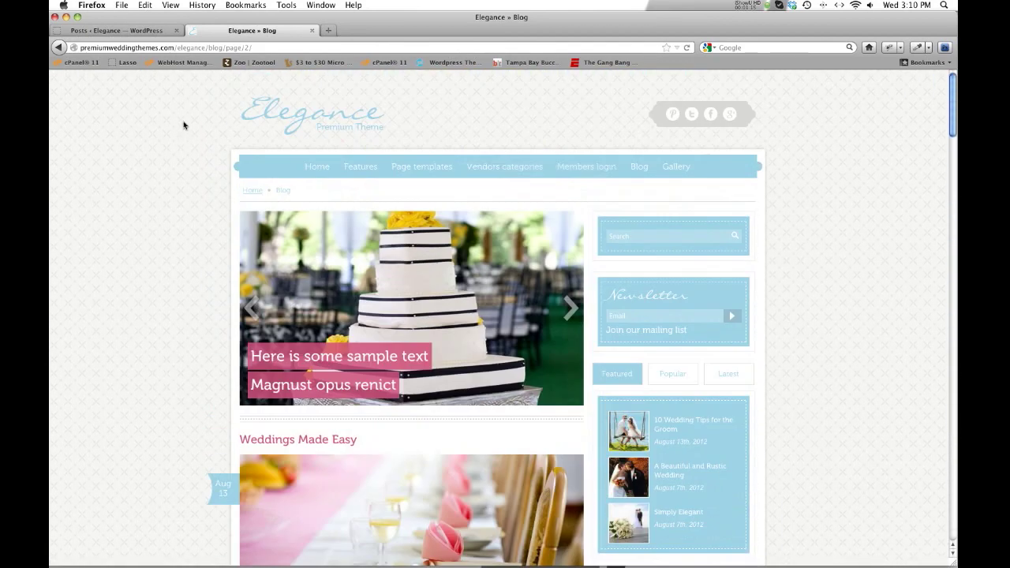
Start a new post titled 'Beautiful Weddings of 2011'
left_click(631, 166)
left_click(146, 31)
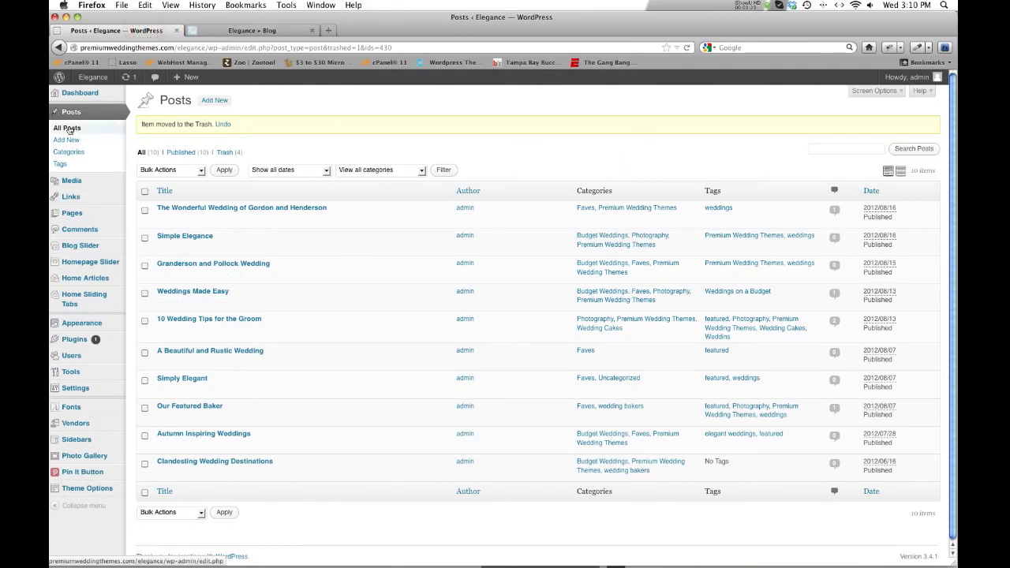
left_click(219, 101)
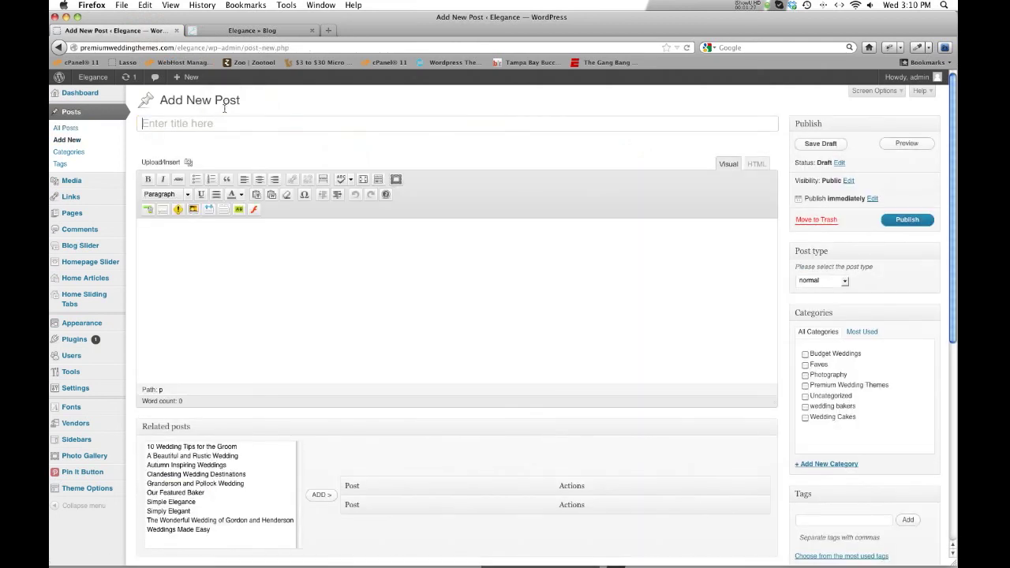
type("Beautiful Weddings of 2011")
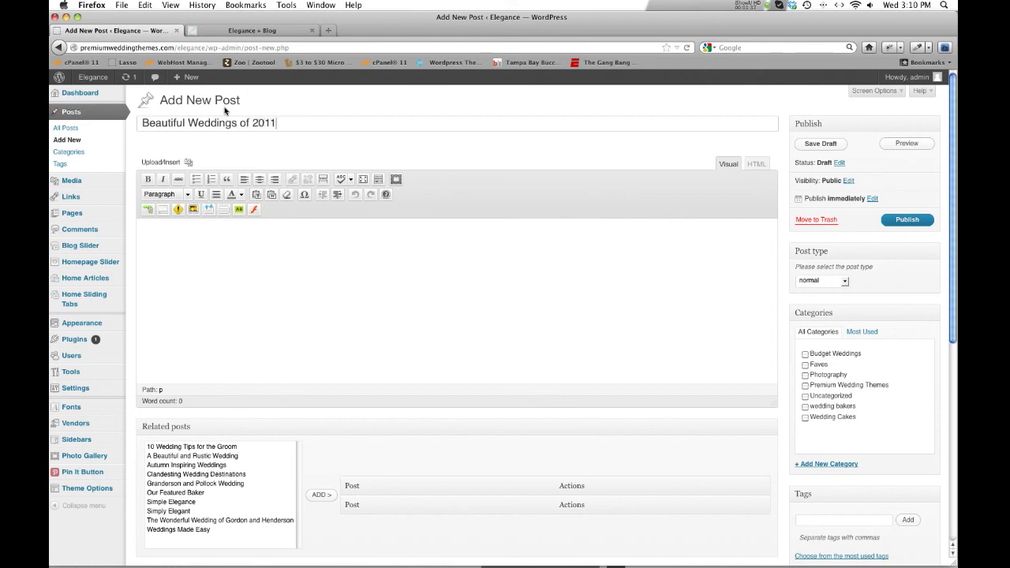
Paste the Lorem ipsum placeholder text twice into the body and save the draft
left_click(309, 263)
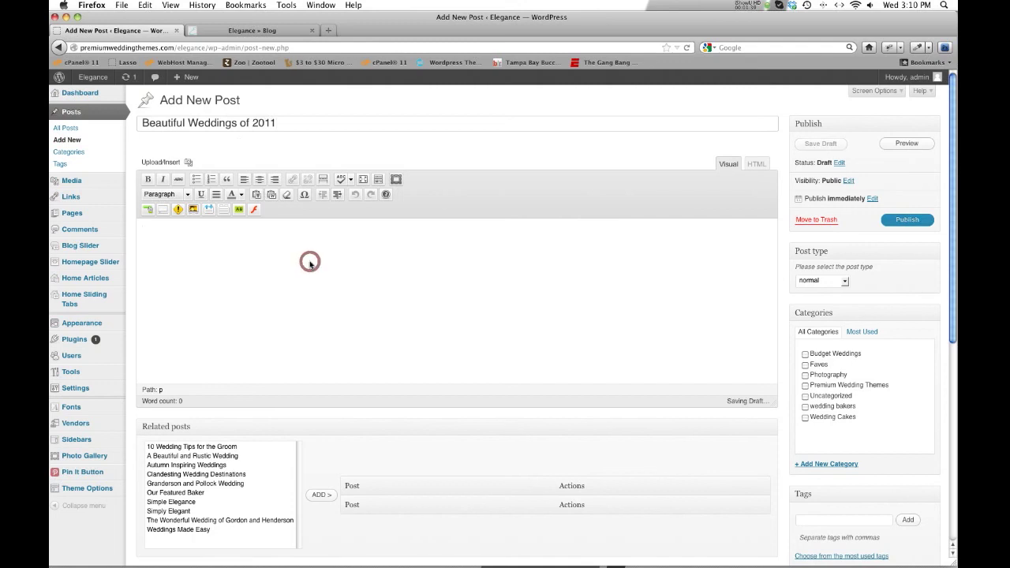
key("super+v")
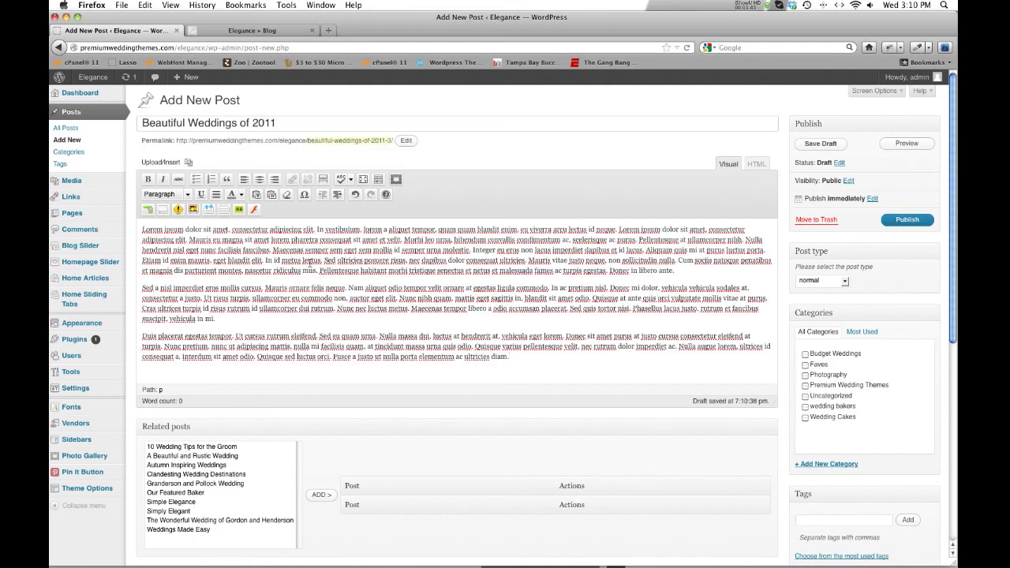
key("super+v")
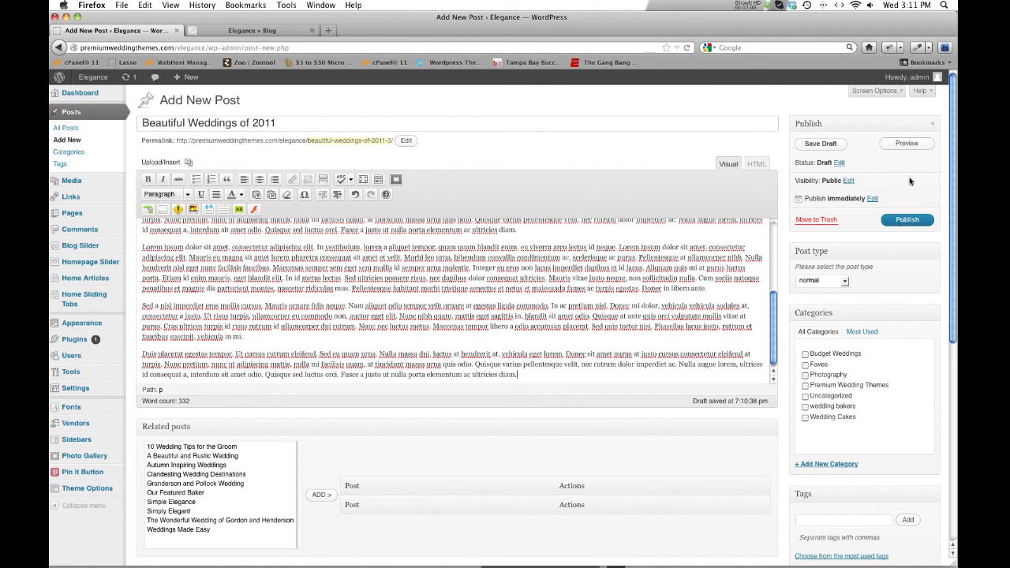
left_click(819, 145)
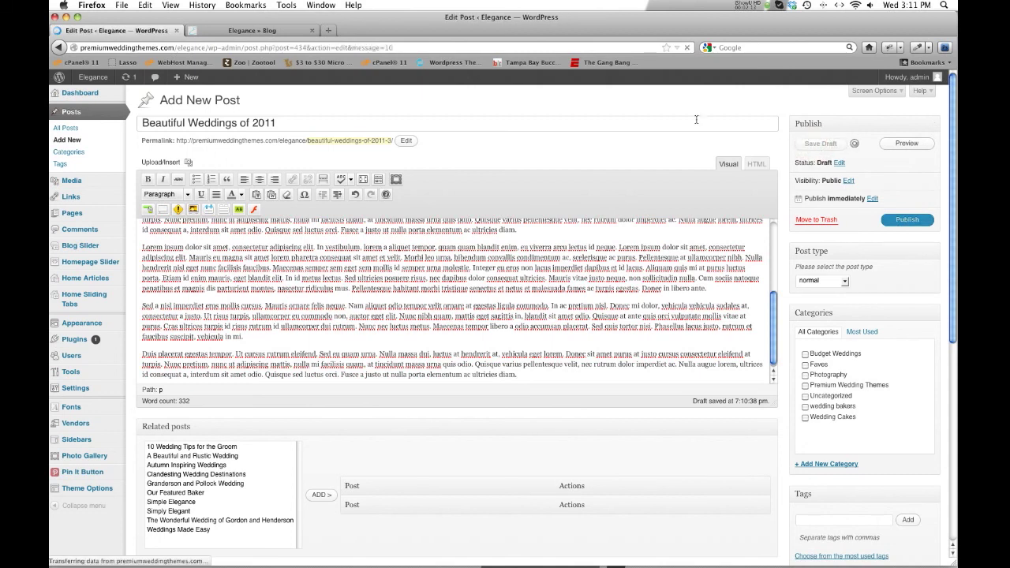
Preview the draft post, then close the preview and return to the editor
left_click(906, 176)
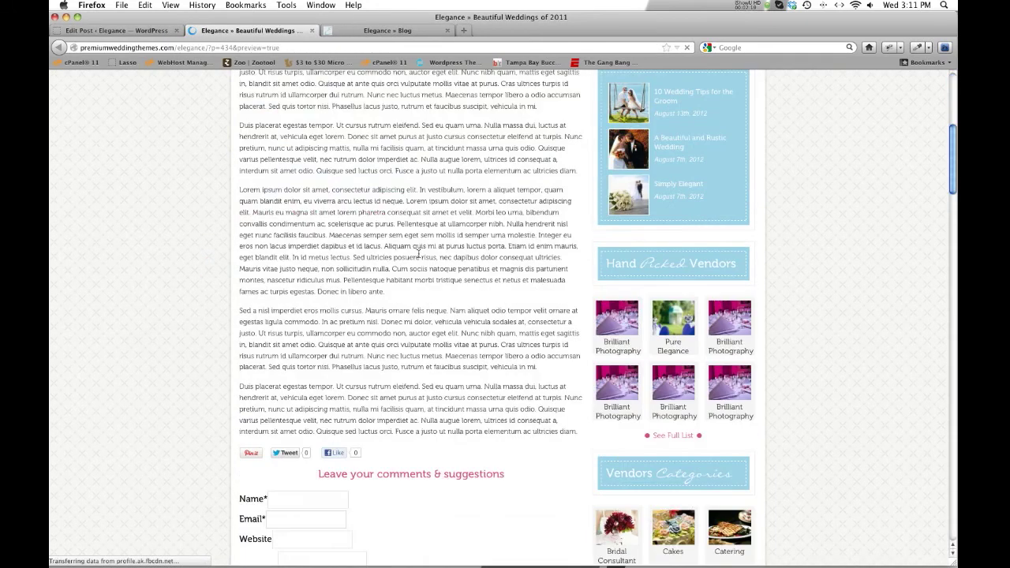
scroll(418, 255, "up", 5)
scroll(419, 255, "down", 3)
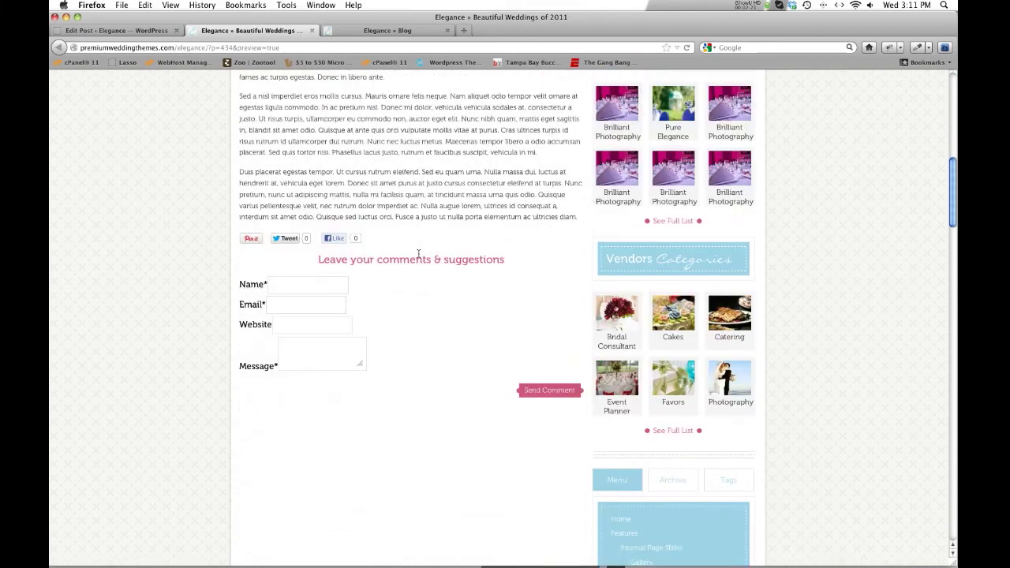
scroll(422, 255, "up", 10)
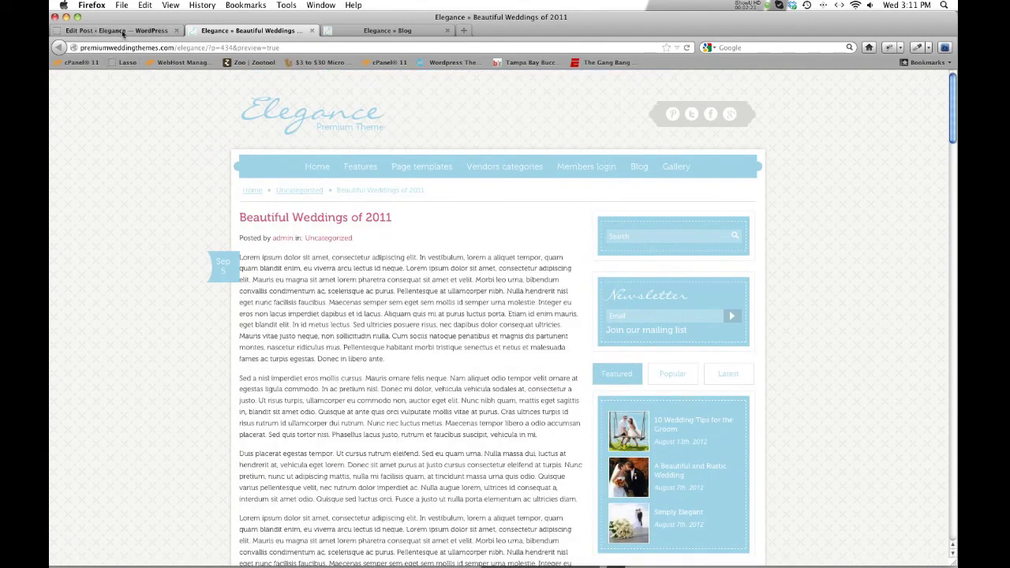
left_click(120, 30)
left_click(312, 30)
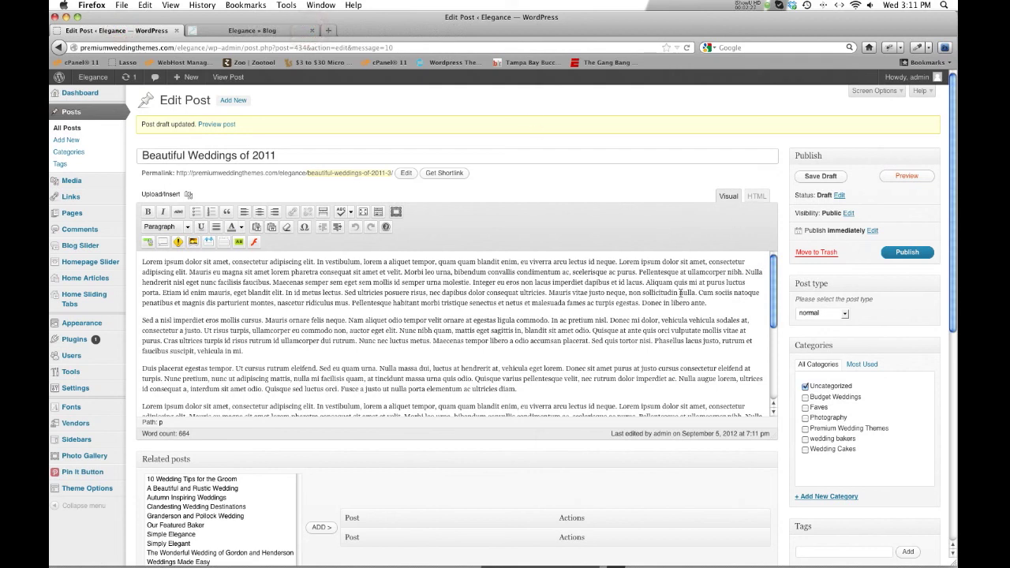
scroll(680, 293, "down", 2)
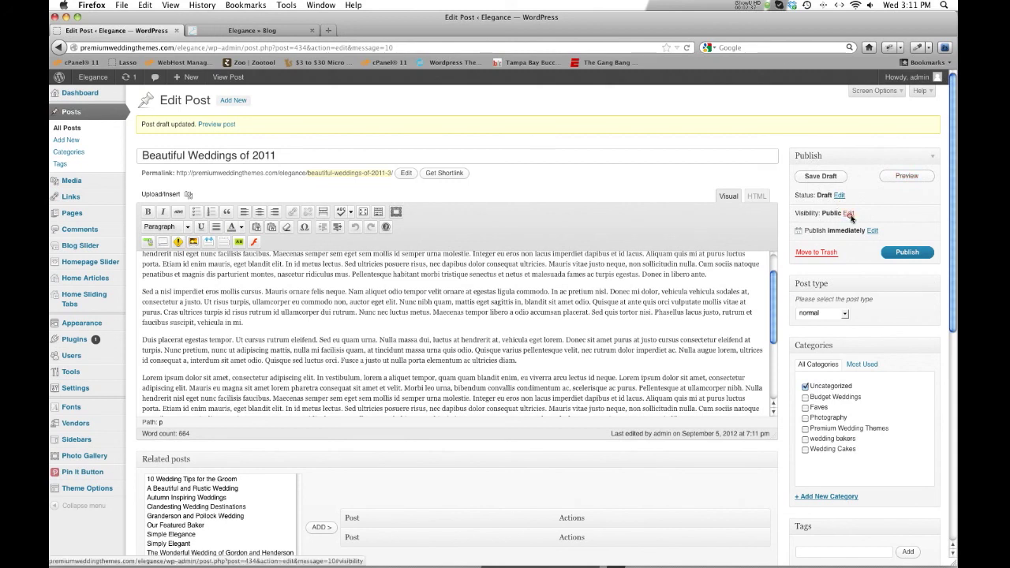
left_click(850, 214)
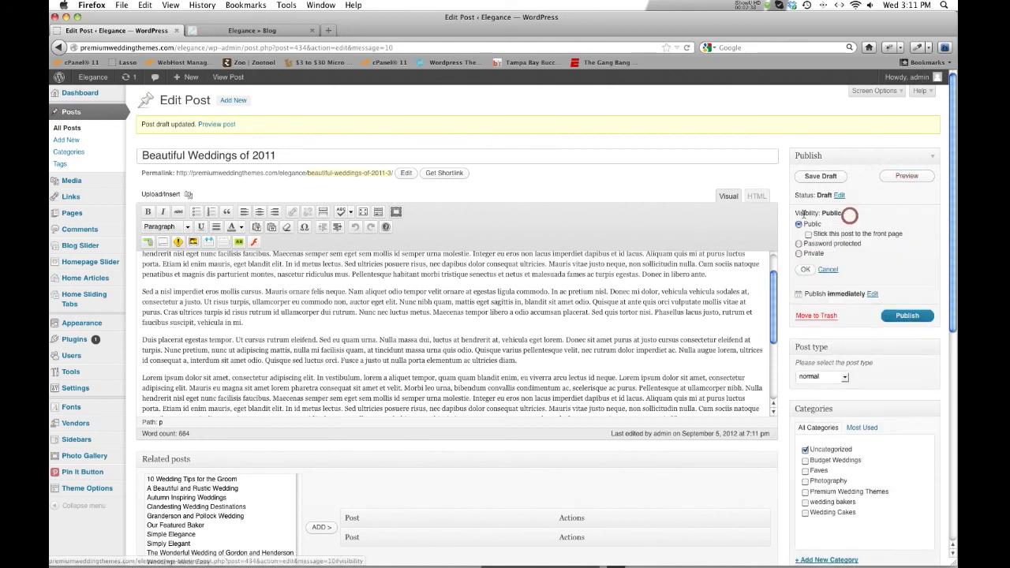
left_click(798, 243)
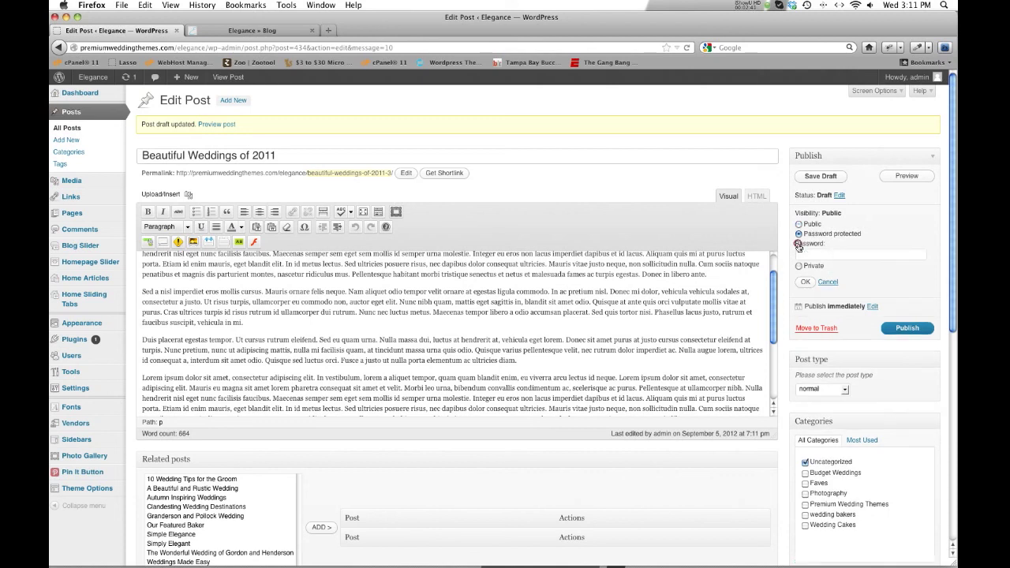
left_click(826, 283)
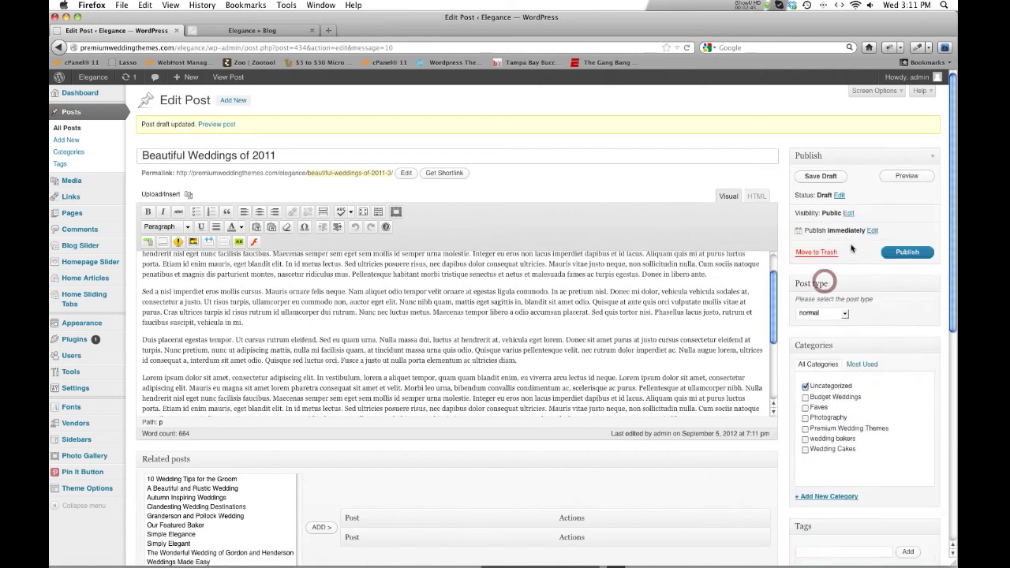
Open the publish date settings and look over the blog front page
left_click(868, 230)
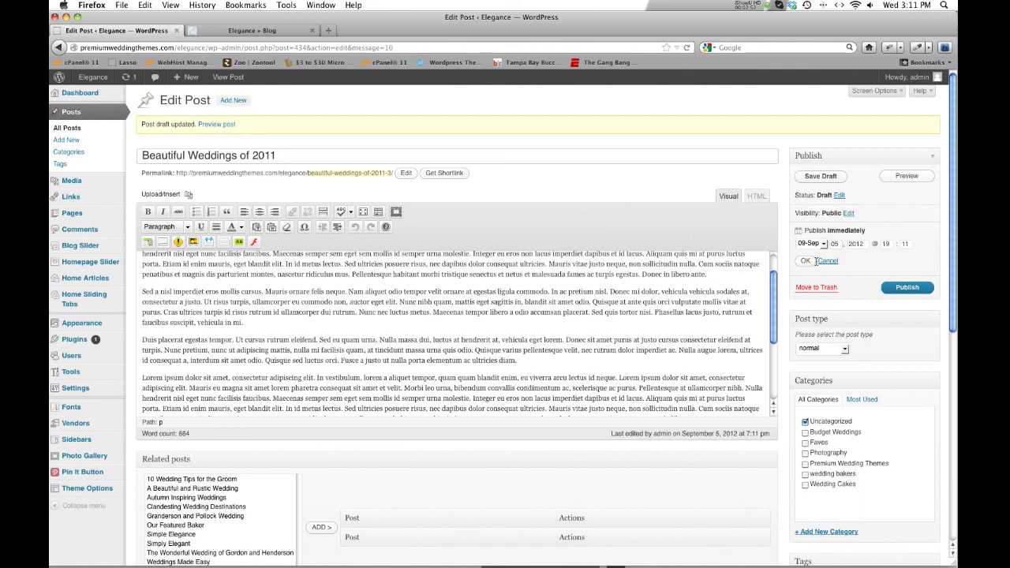
left_click(255, 31)
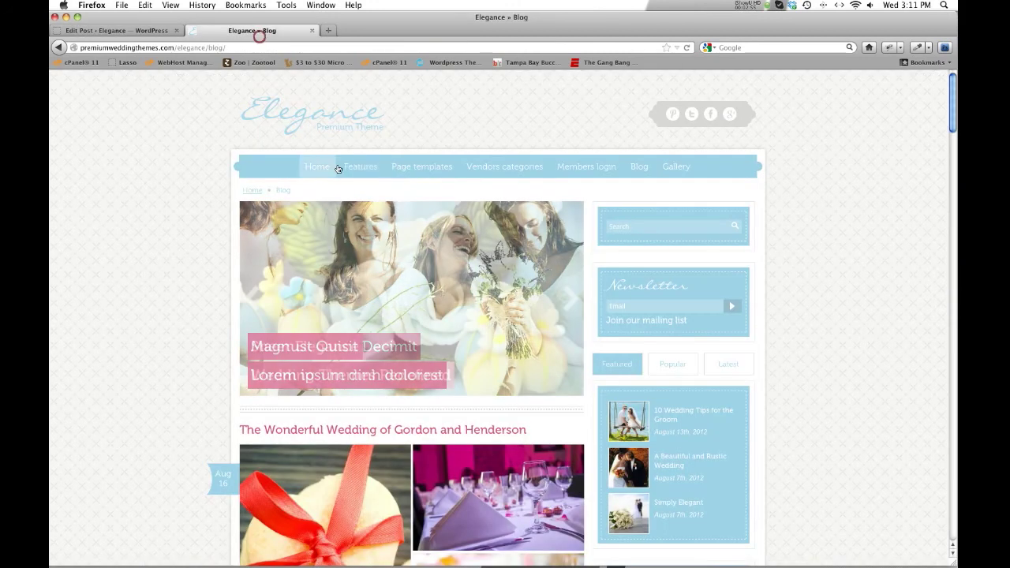
scroll(338, 170, "down", 4)
scroll(388, 372, "down", 6)
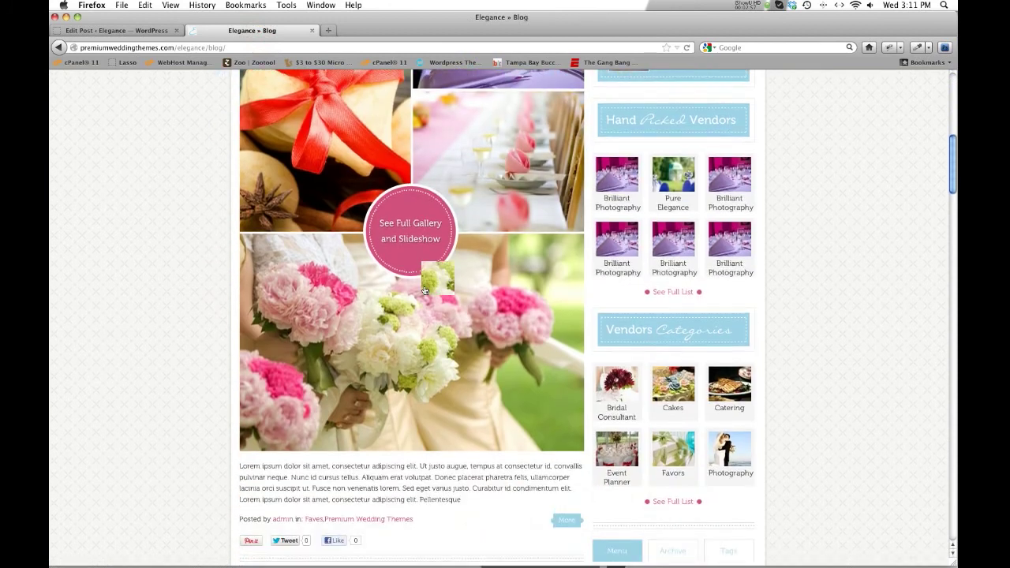
scroll(424, 291, "down", 5)
left_click(146, 29)
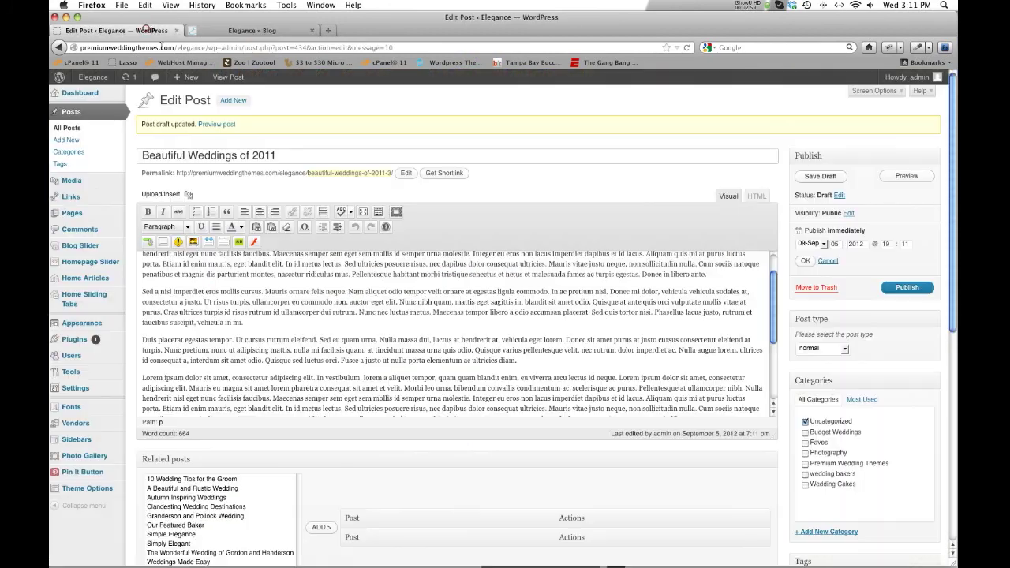
Leave the publish month at 09-Sep, keeping the date 05, 2012 @ 19:11
left_click(824, 245)
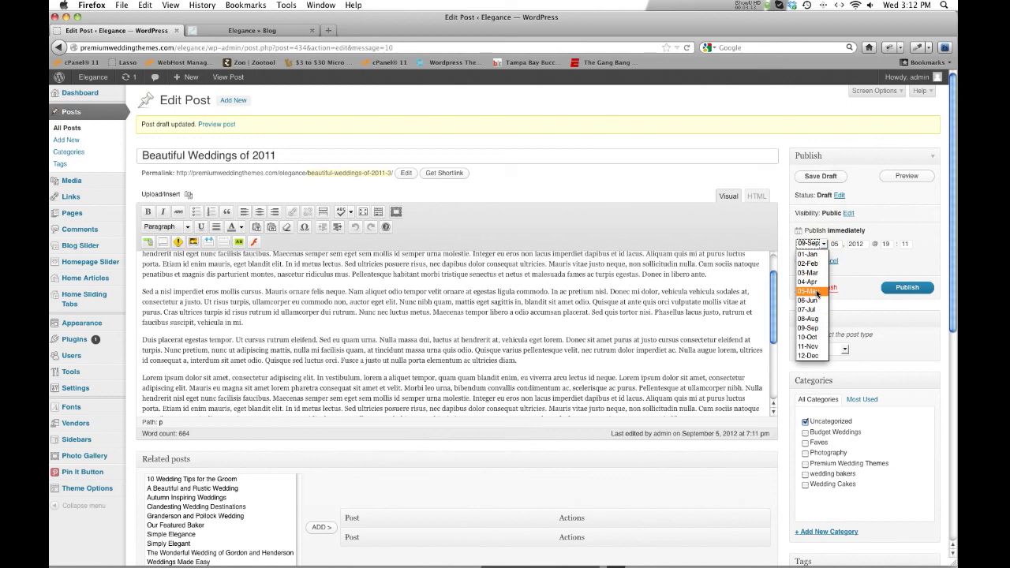
left_click(859, 272)
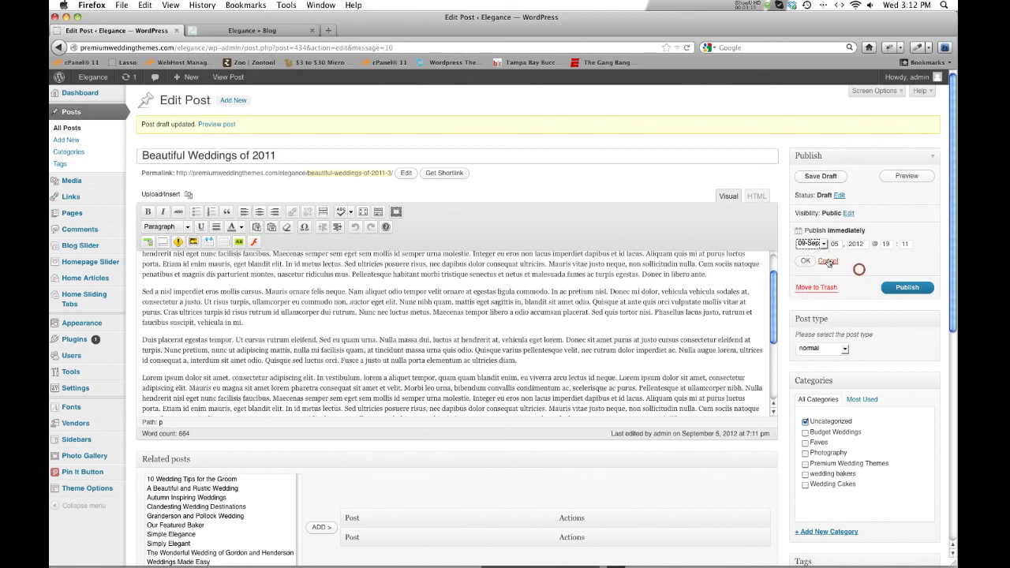
scroll(853, 260, "down", 2)
scroll(847, 257, "down", 1)
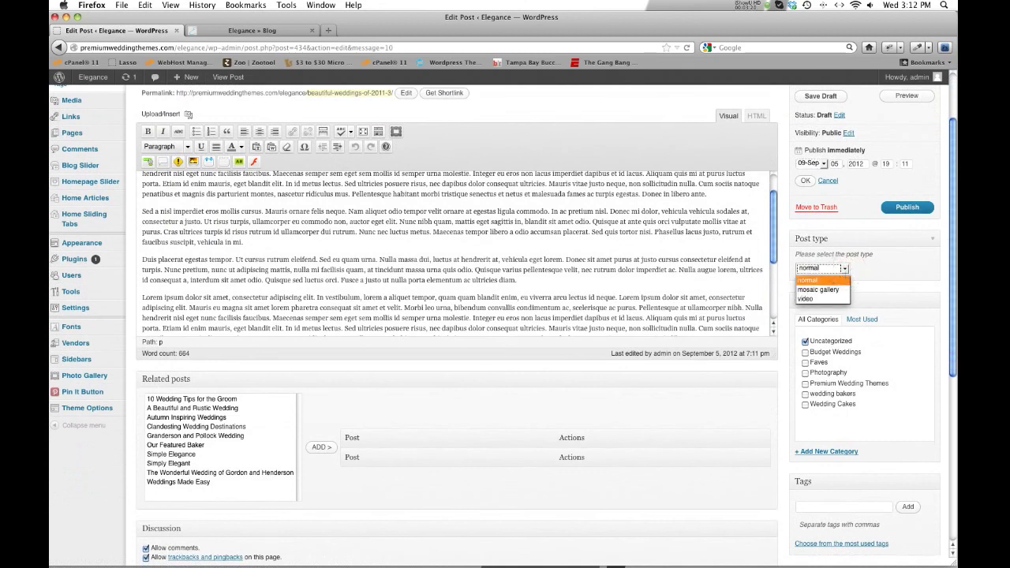
left_click(845, 269)
left_click(844, 269)
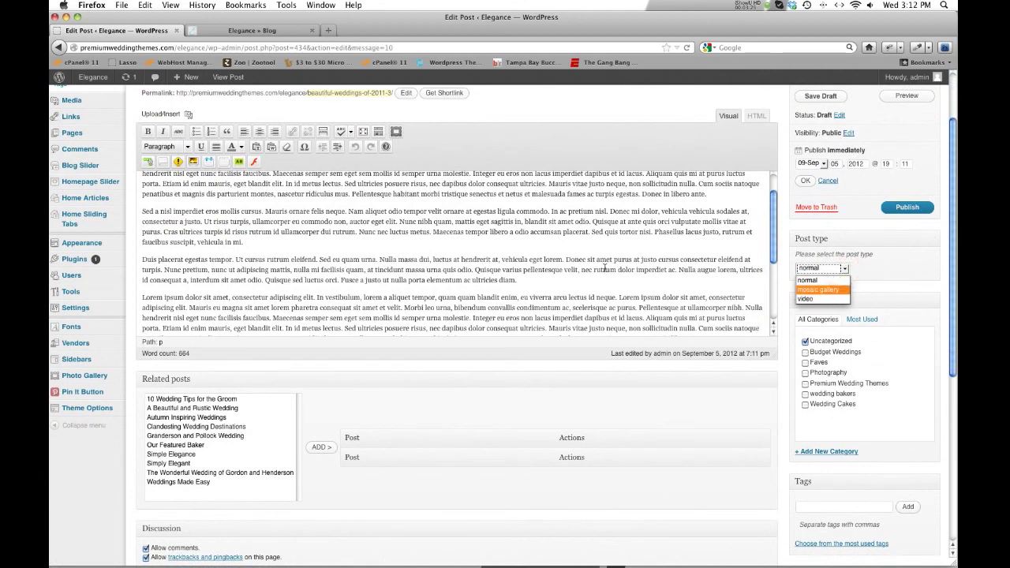
left_click(340, 181)
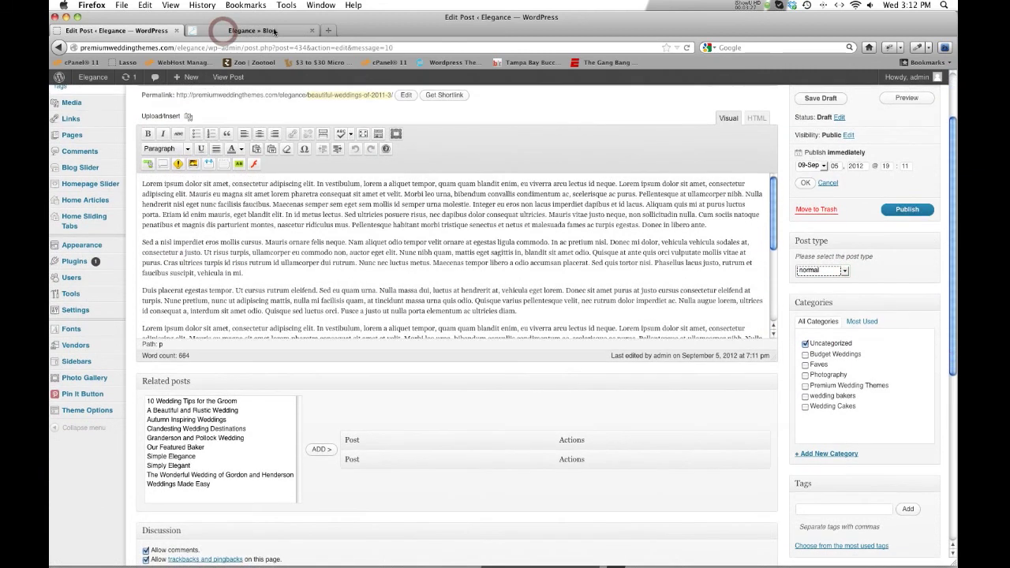
left_click(253, 30)
scroll(385, 368, "up", 4)
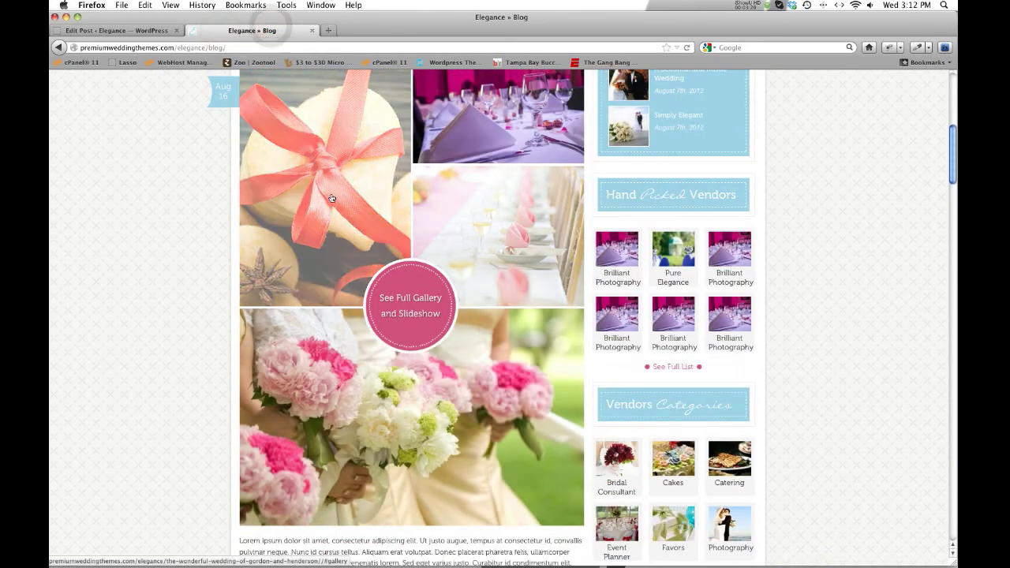
scroll(418, 229, "up", 5)
scroll(419, 227, "down", 20)
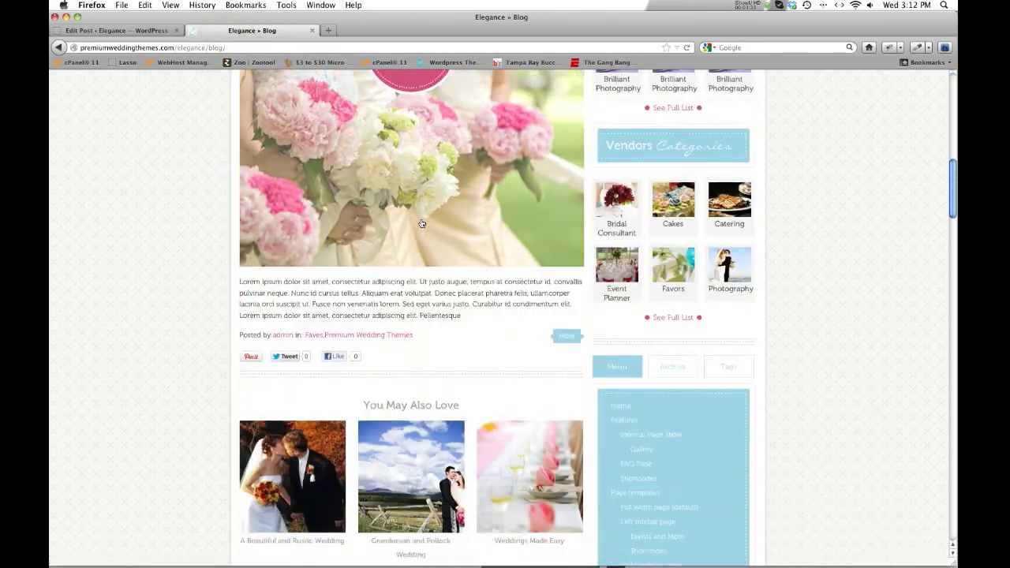
scroll(433, 319, "down", 3)
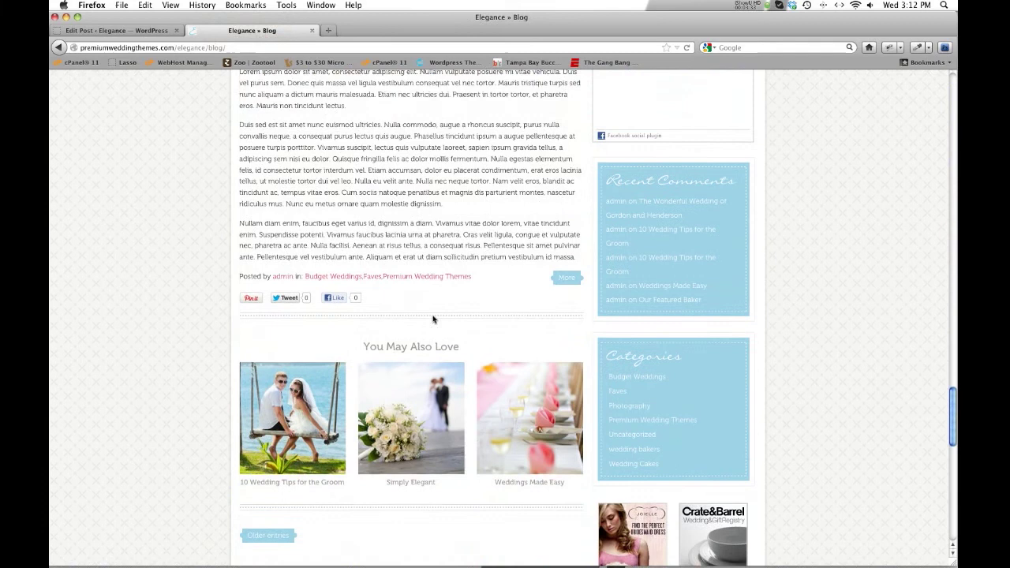
left_click(148, 33)
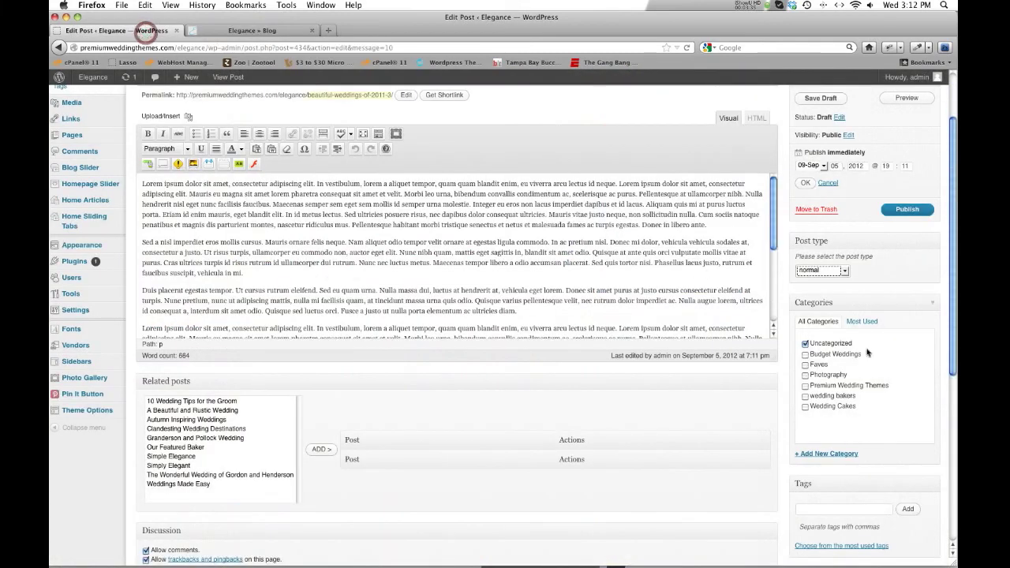
Keep post type normal; file under Budget Weddings, Premium Wedding Themes and new Beautiful Weddings
left_click(844, 271)
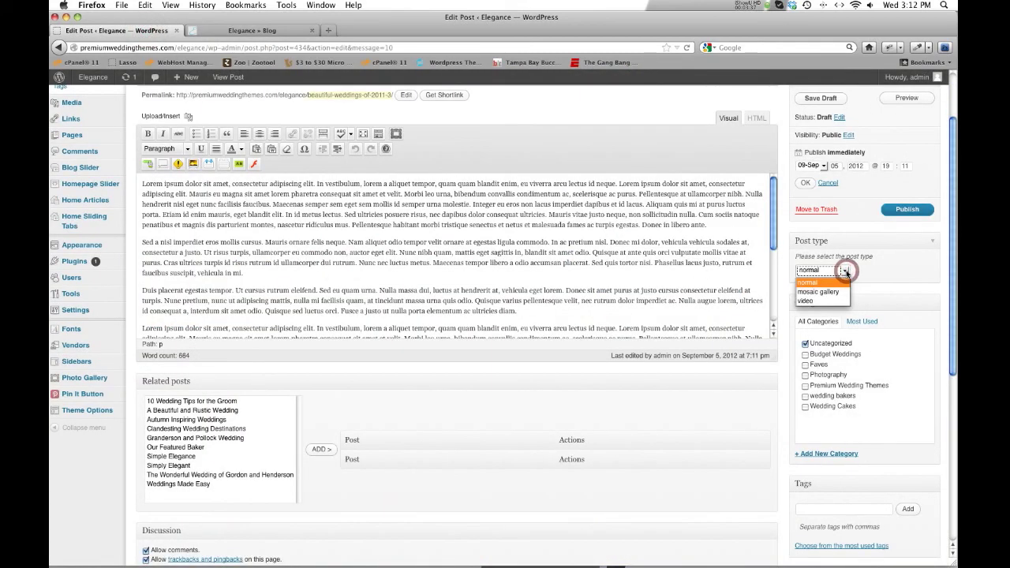
left_click(894, 278)
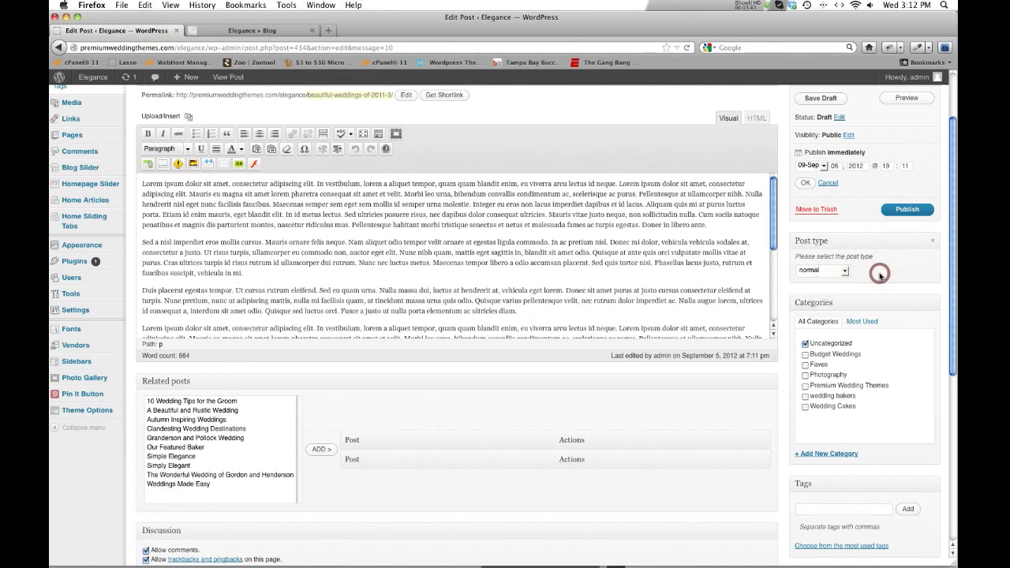
scroll(888, 275, "down", 3)
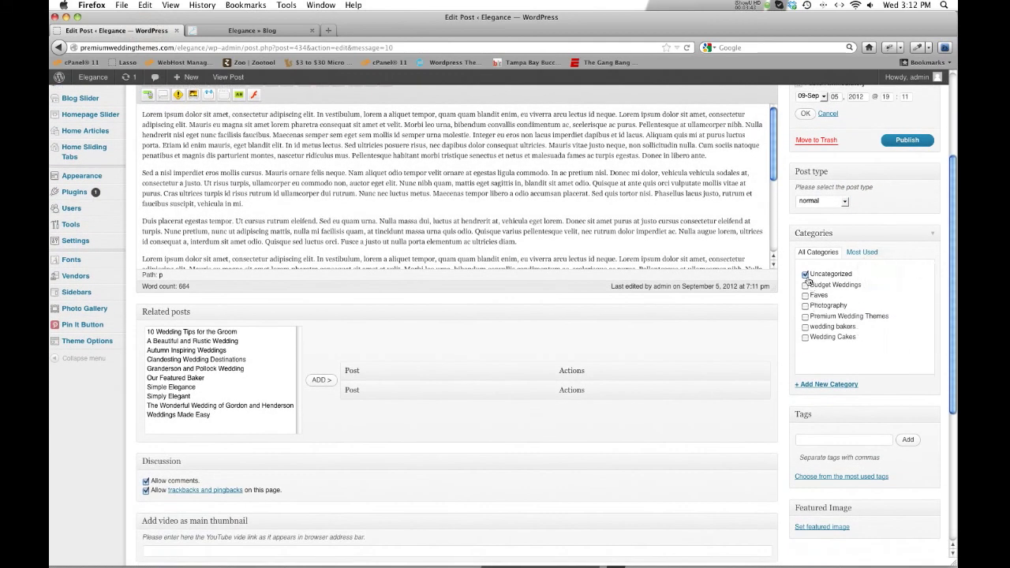
left_click(805, 284)
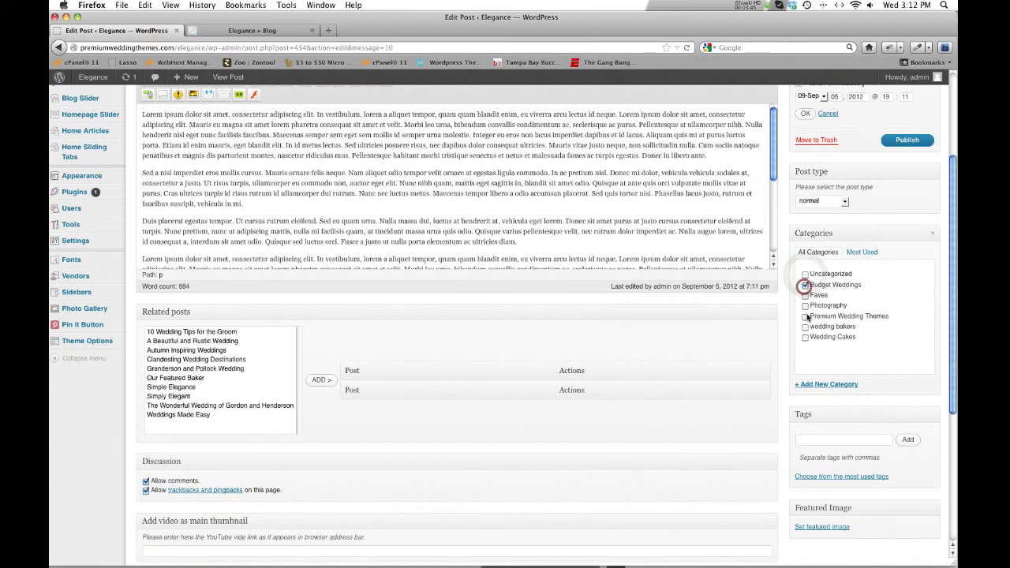
left_click(805, 315)
left_click(826, 384)
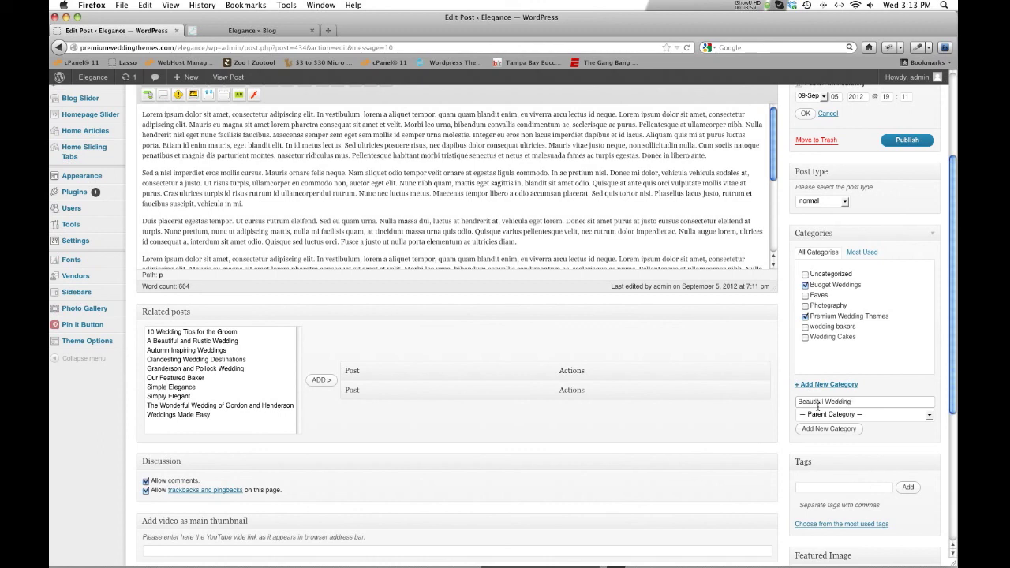
left_click(847, 431)
Tag the post weddings and Photography
scroll(828, 292, "down", 2)
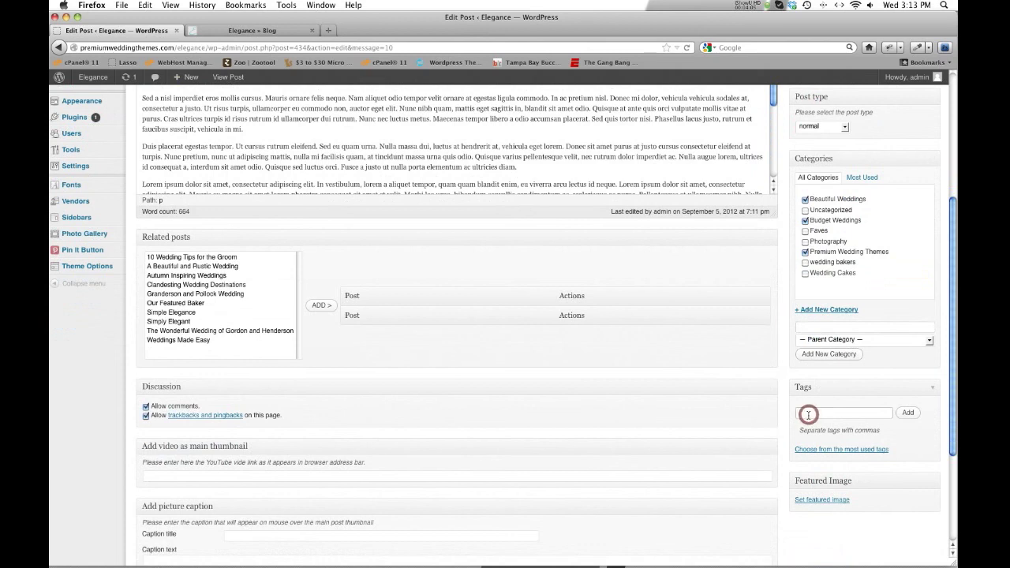
type("weddings,")
type("photog")
key("Return")
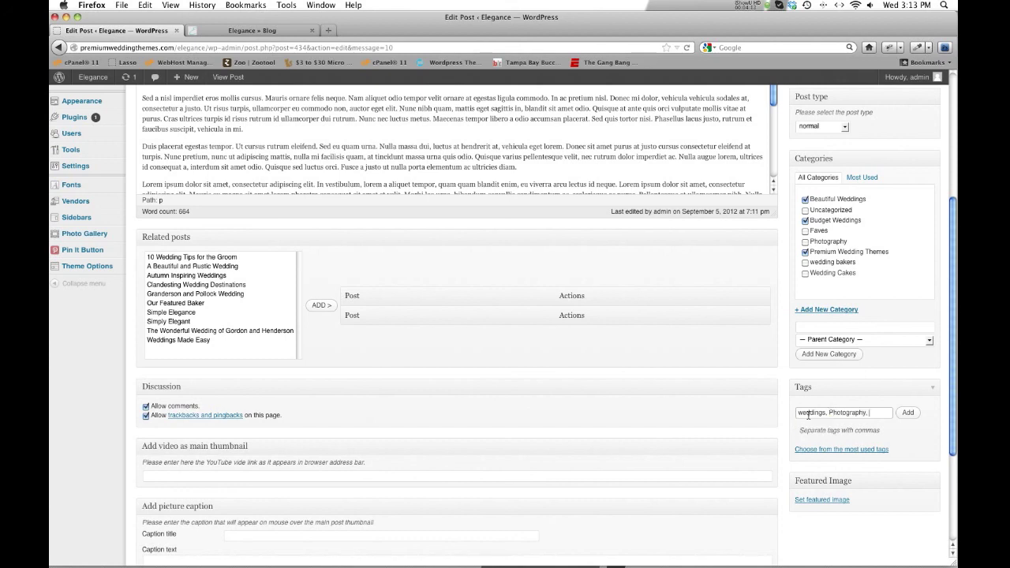
left_click(898, 417)
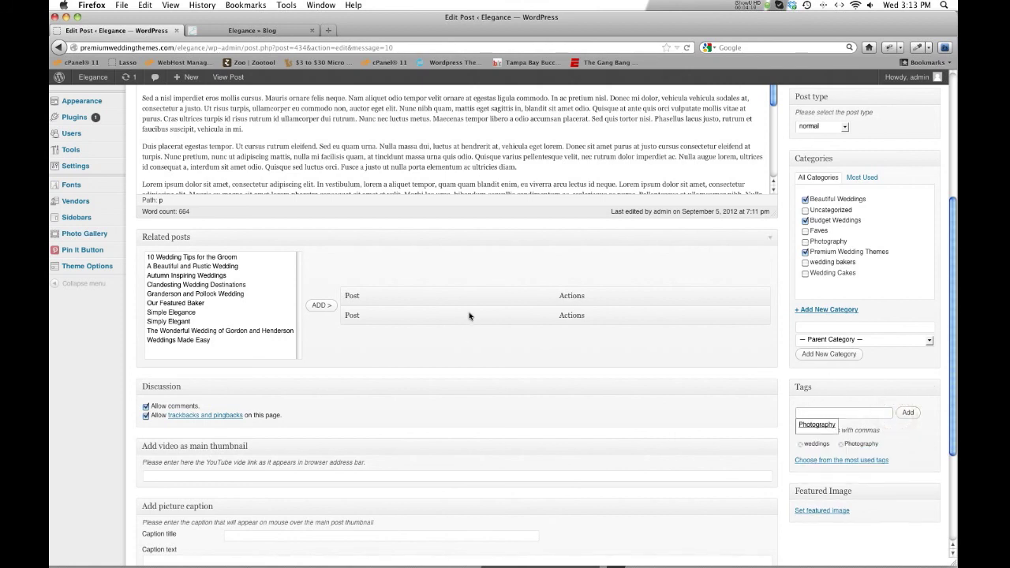
scroll(469, 316, "down", 5)
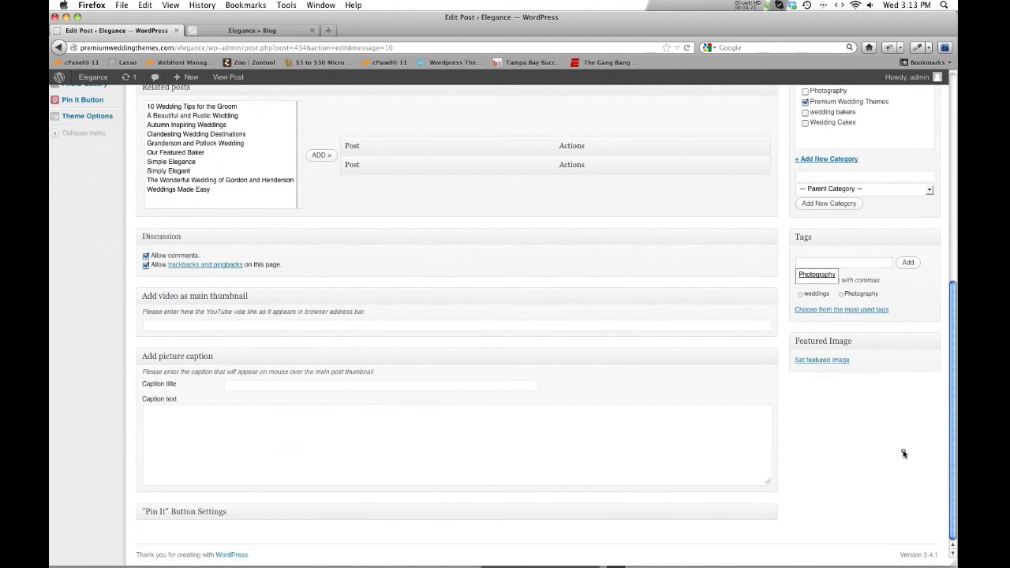
Look over the live blog front page
left_click(240, 31)
scroll(548, 228, "down", 15)
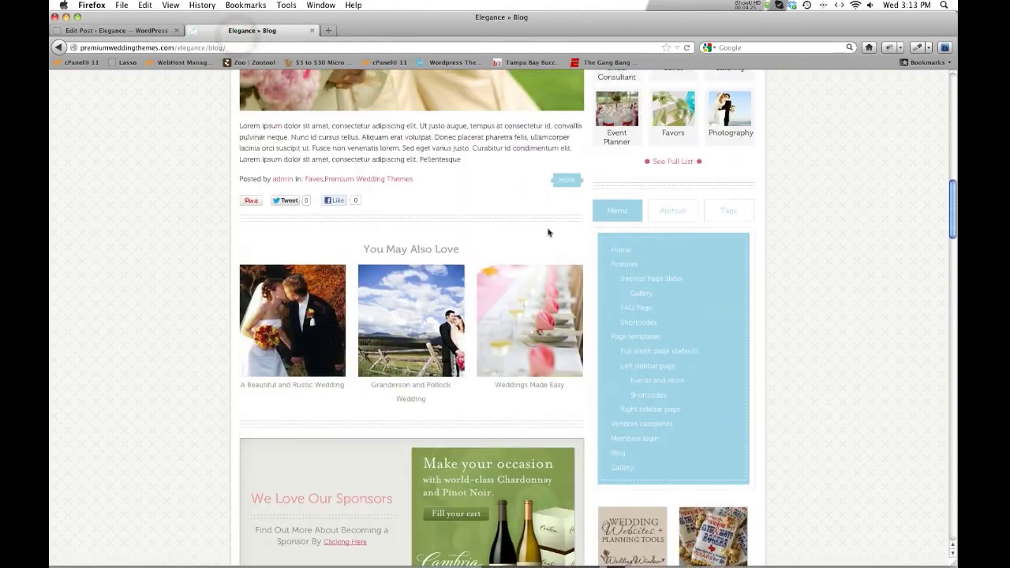
scroll(549, 232, "up", 10)
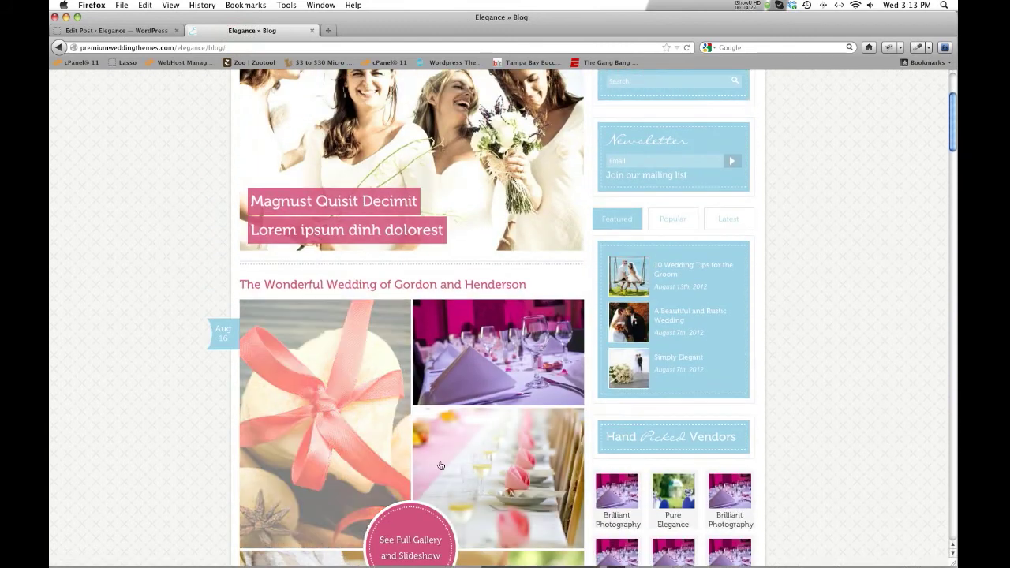
scroll(227, 350, "down", 3)
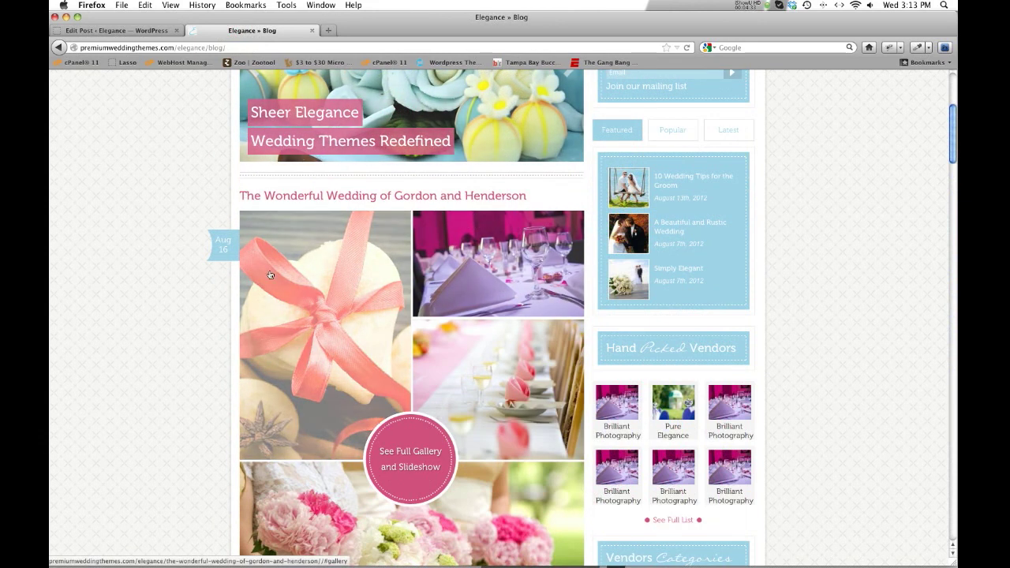
Set the flowers-cake(1) photo from Media Library page 3 as the featured image
left_click(103, 33)
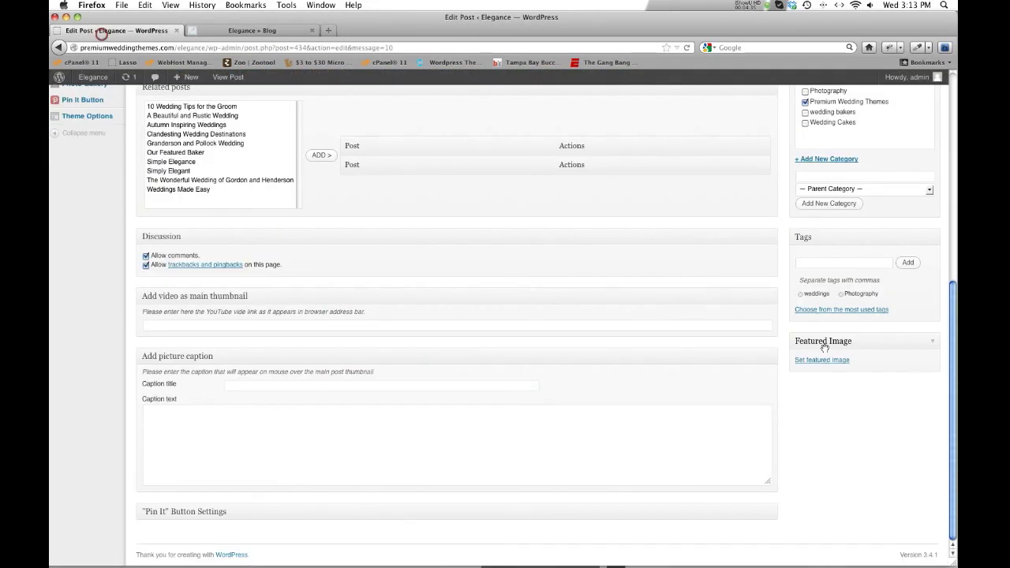
left_click(822, 360)
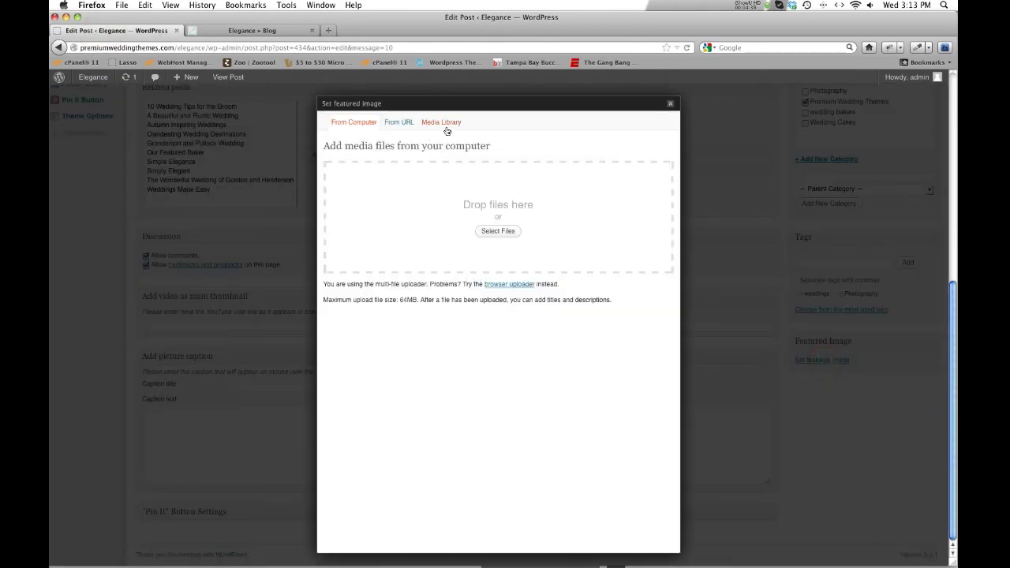
left_click(446, 125)
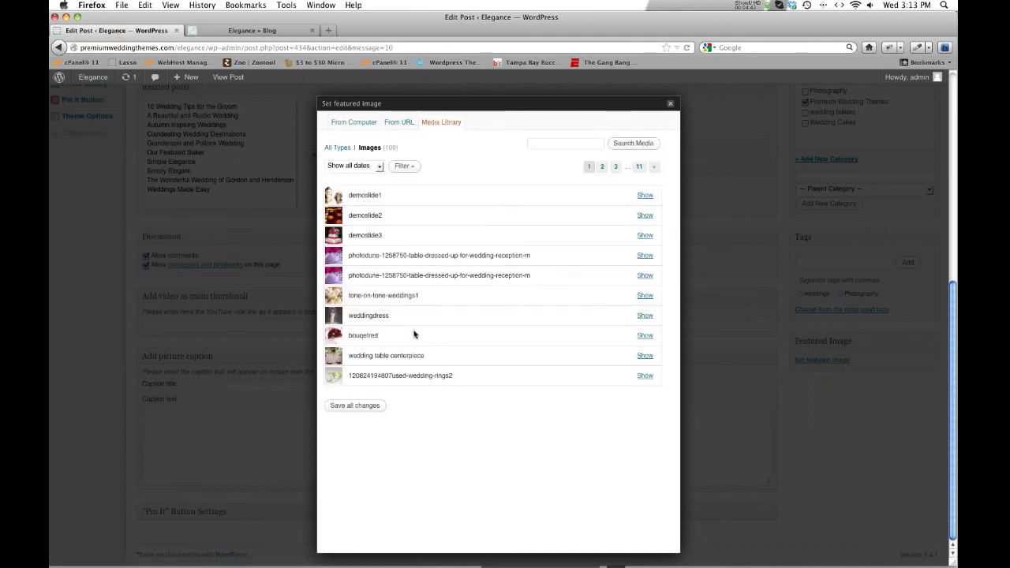
left_click(615, 167)
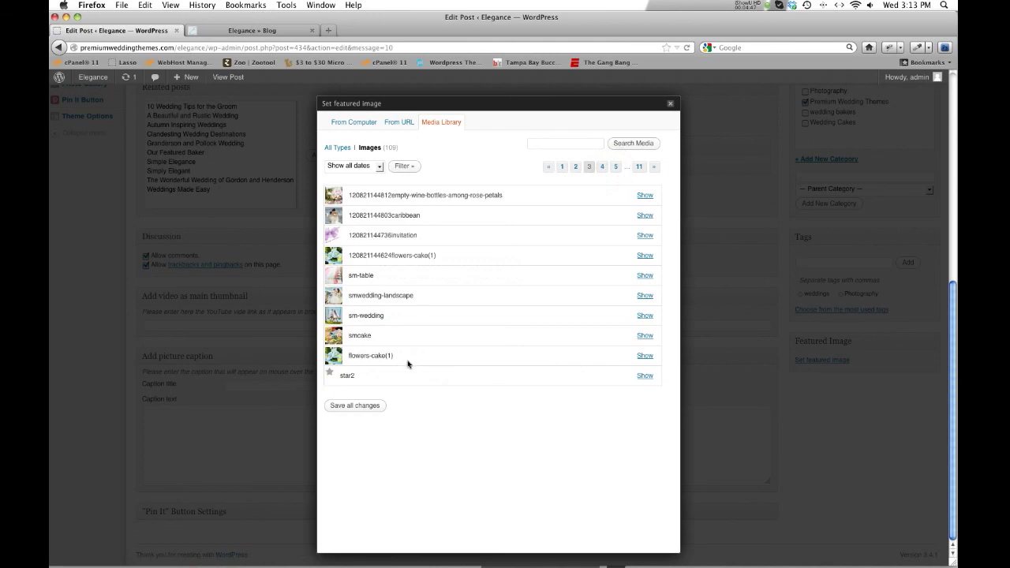
left_click(645, 296)
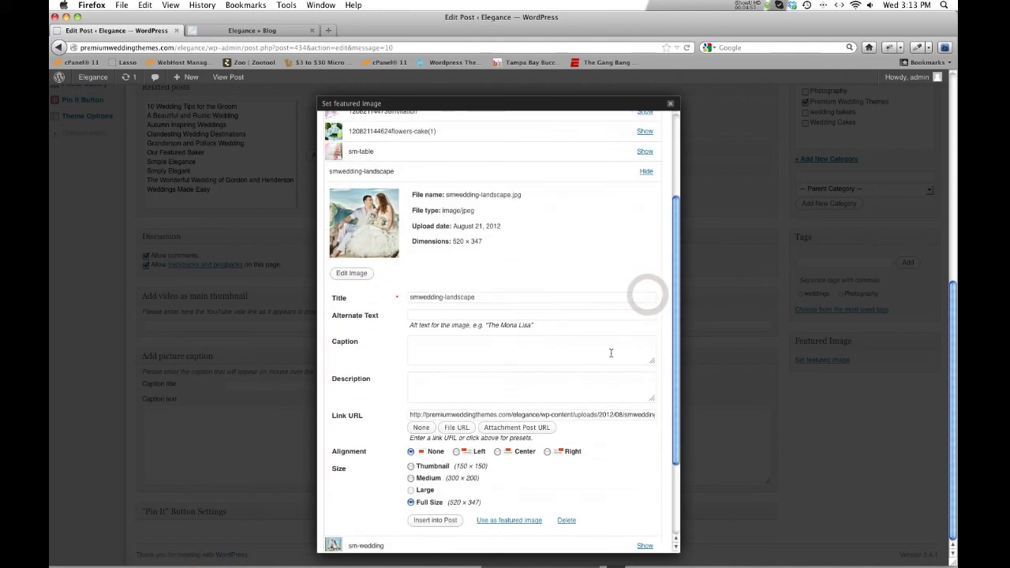
scroll(591, 340, "up", 3)
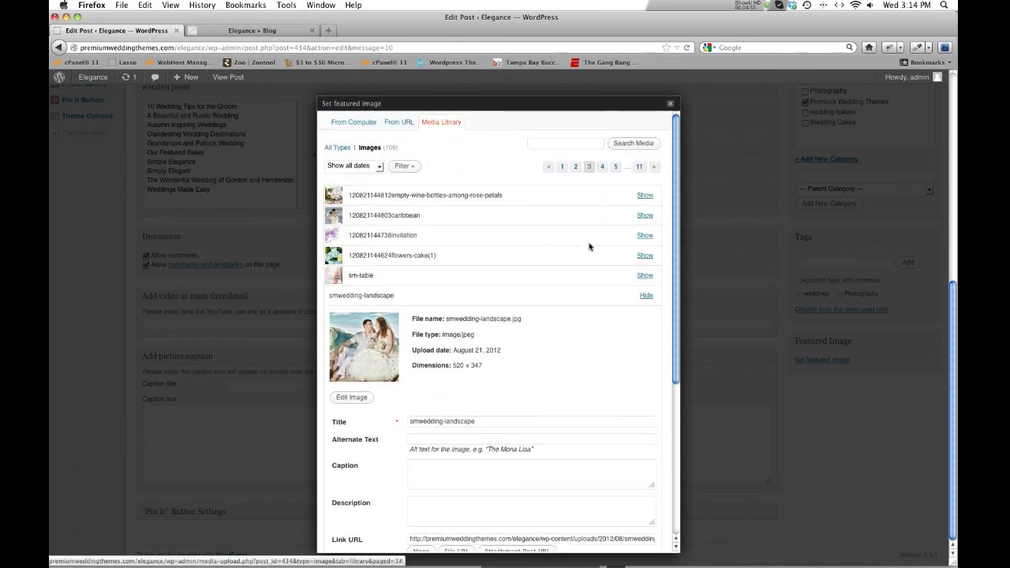
left_click(645, 255)
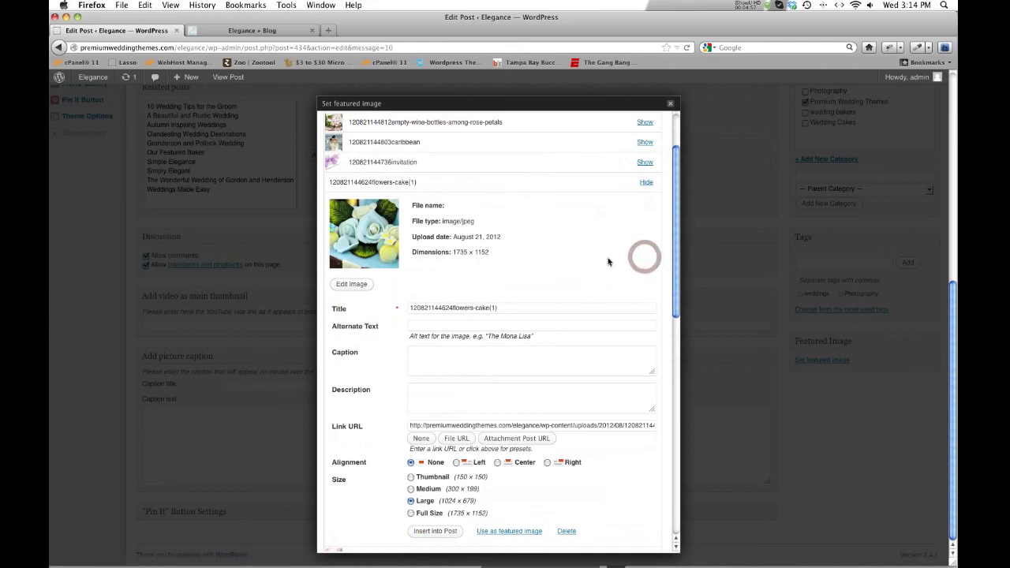
left_click(513, 532)
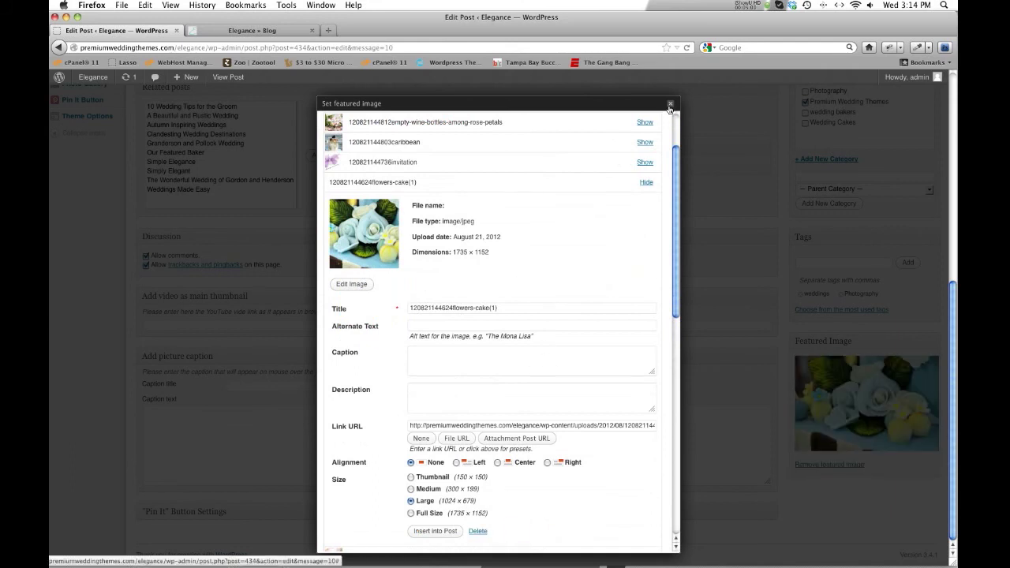
scroll(525, 413, "down", 4)
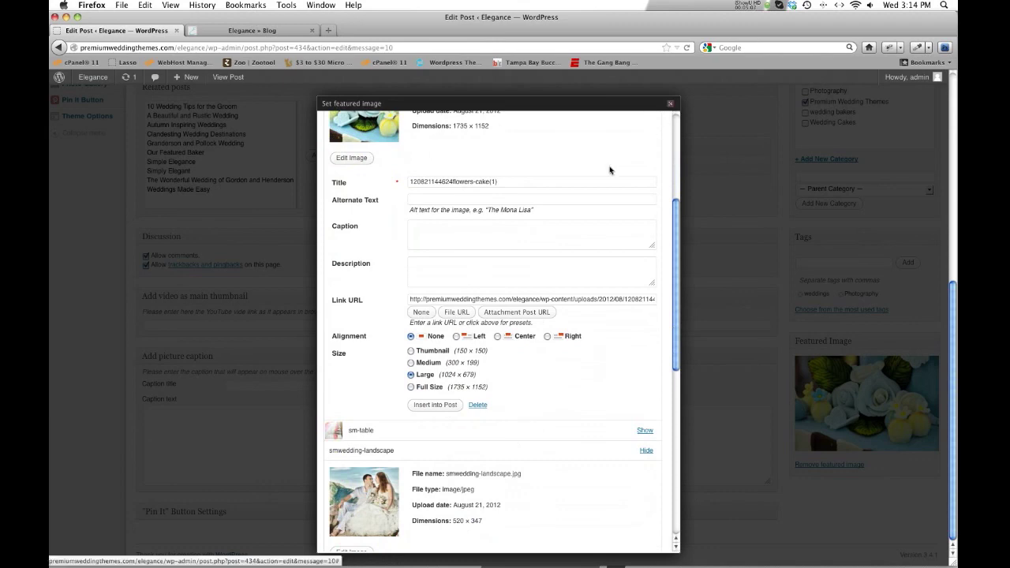
left_click(670, 103)
Scroll the editor and look over the live blog page
scroll(589, 351, "up", 5)
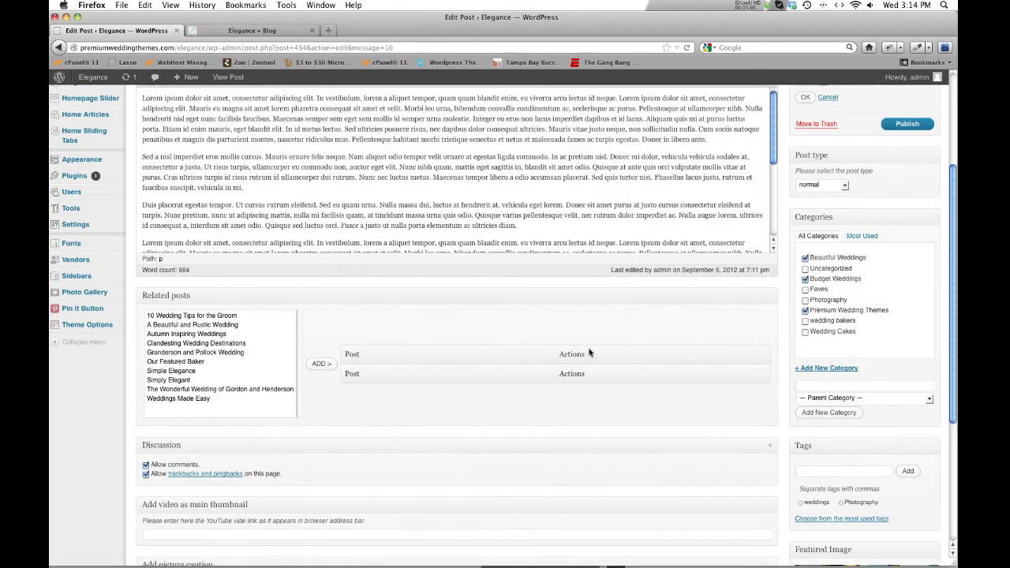
scroll(588, 351, "down", 5)
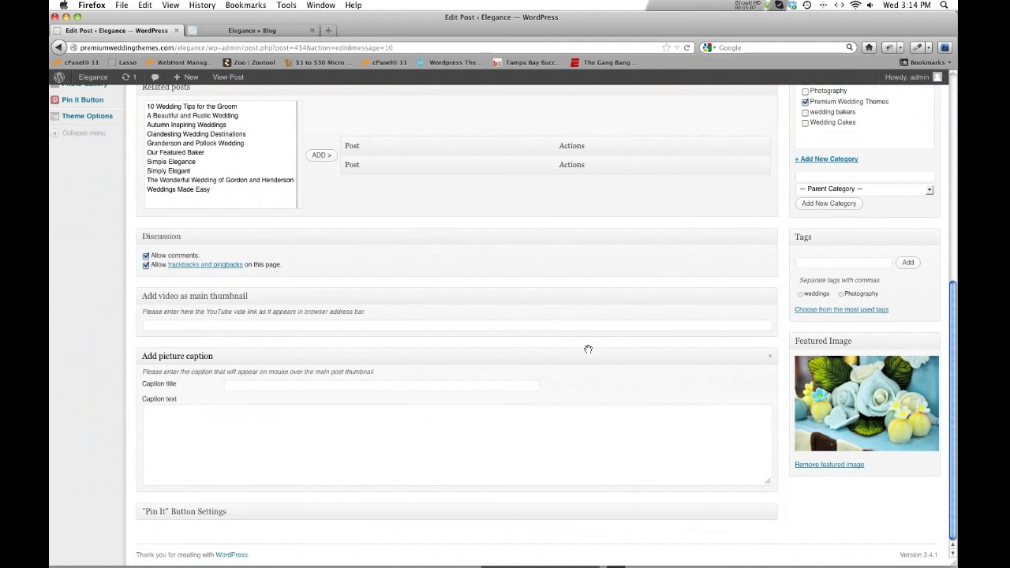
scroll(588, 349, "up", 5)
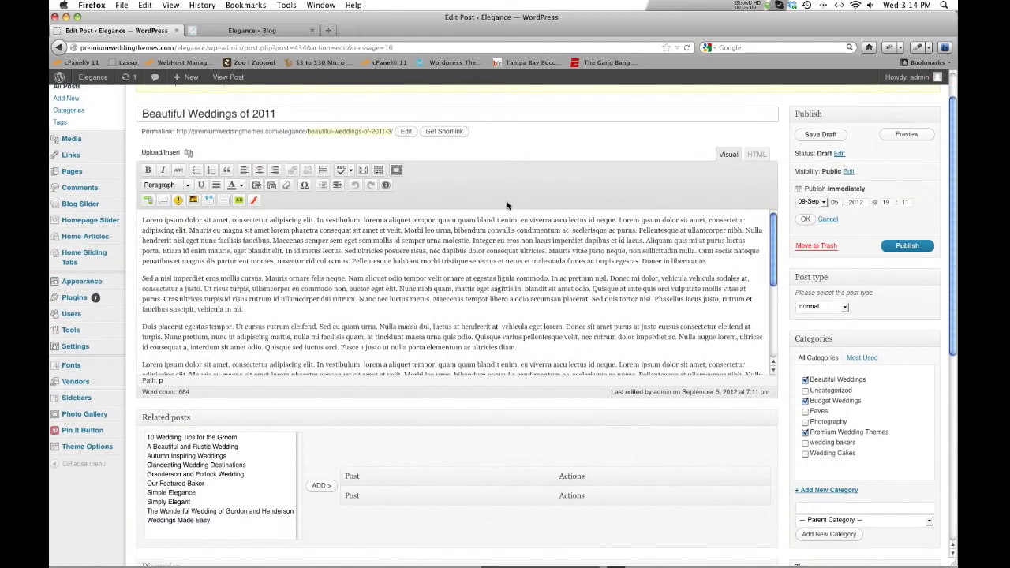
scroll(553, 316, "down", 2)
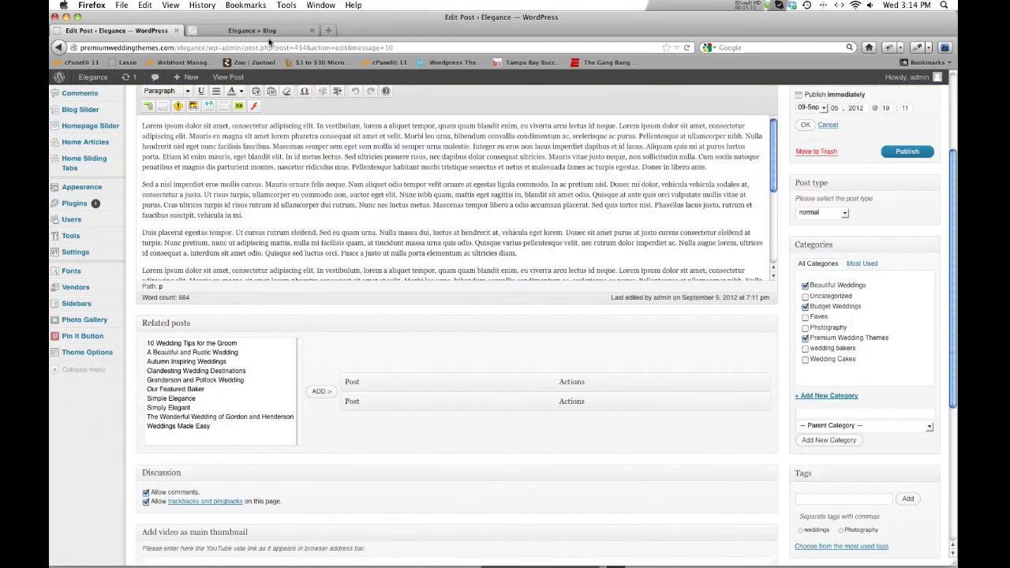
left_click(237, 31)
scroll(549, 392, "down", 4)
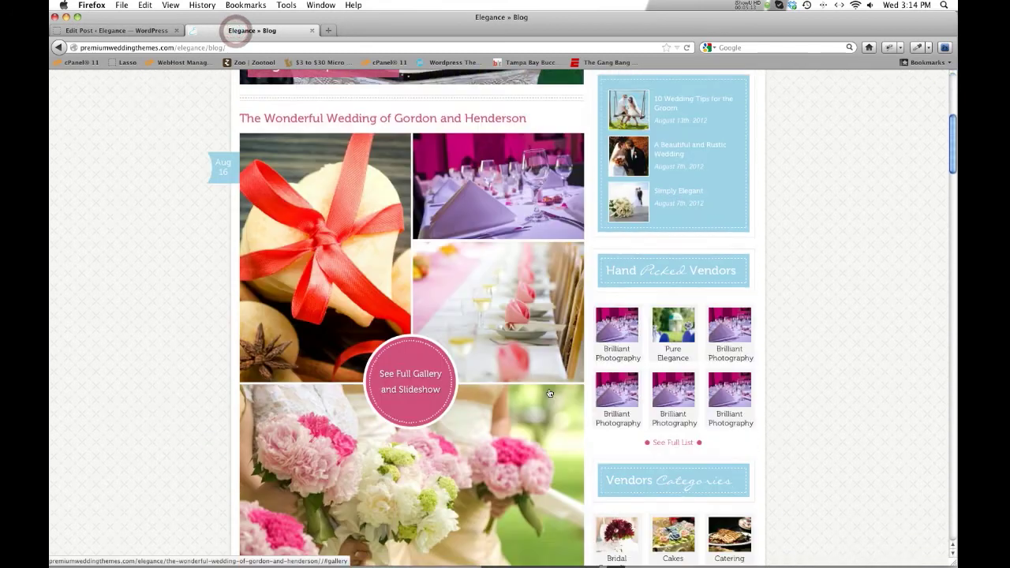
scroll(548, 392, "down", 3)
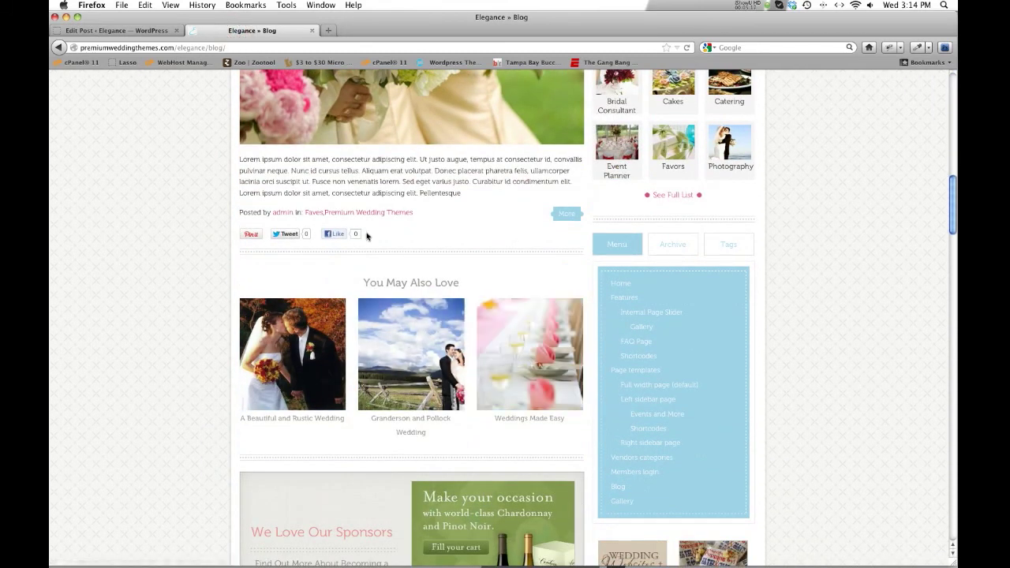
left_click(101, 30)
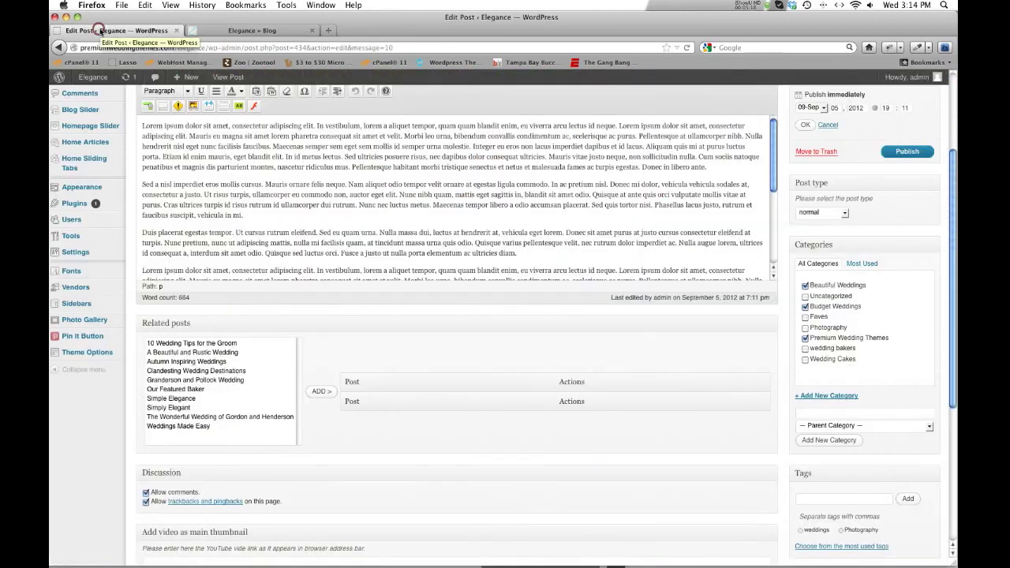
Add Our Featured Baker, Gordon and Henderson wedding, and Weddings Made Easy as related posts
left_click_drag(180, 427, 180, 417)
left_click(174, 389, "super")
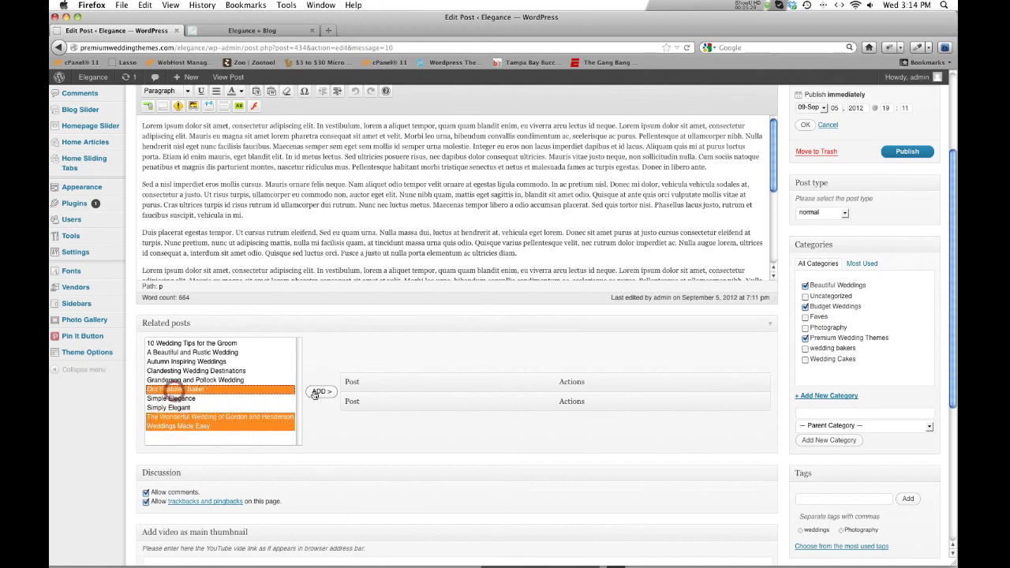
left_click(319, 392)
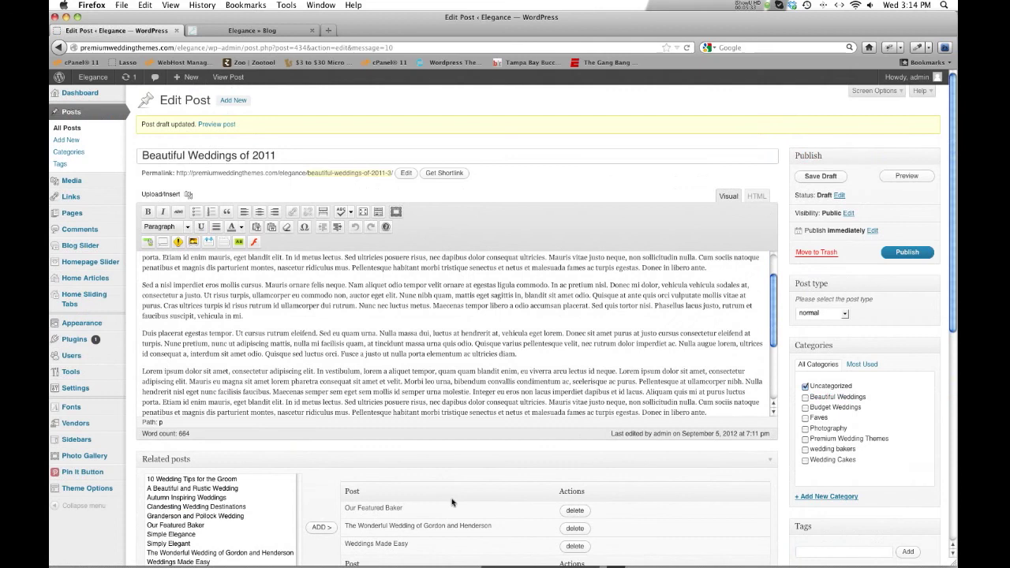
scroll(373, 506, "down", 3)
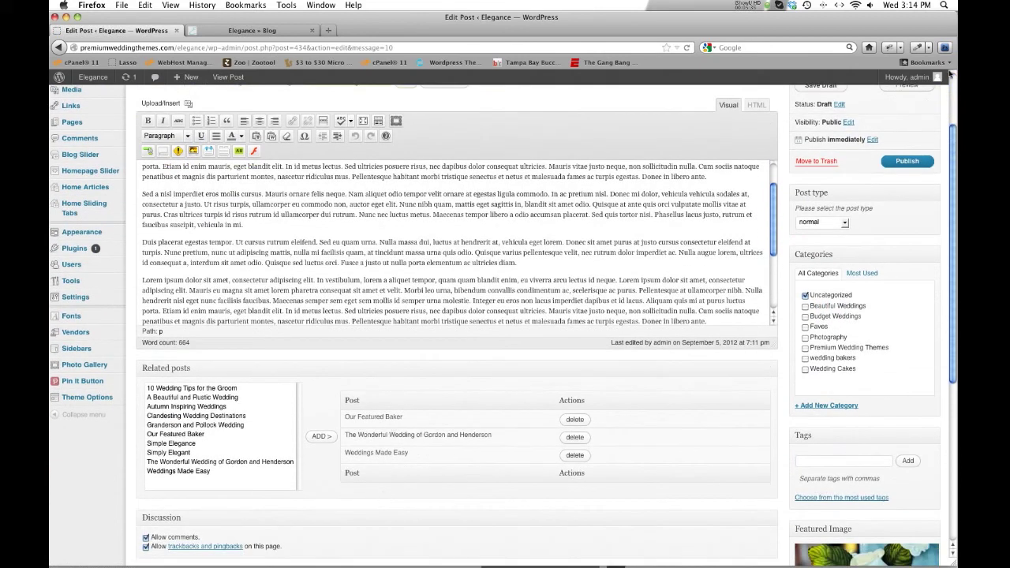
scroll(863, 134, "up", 2)
left_click(823, 153)
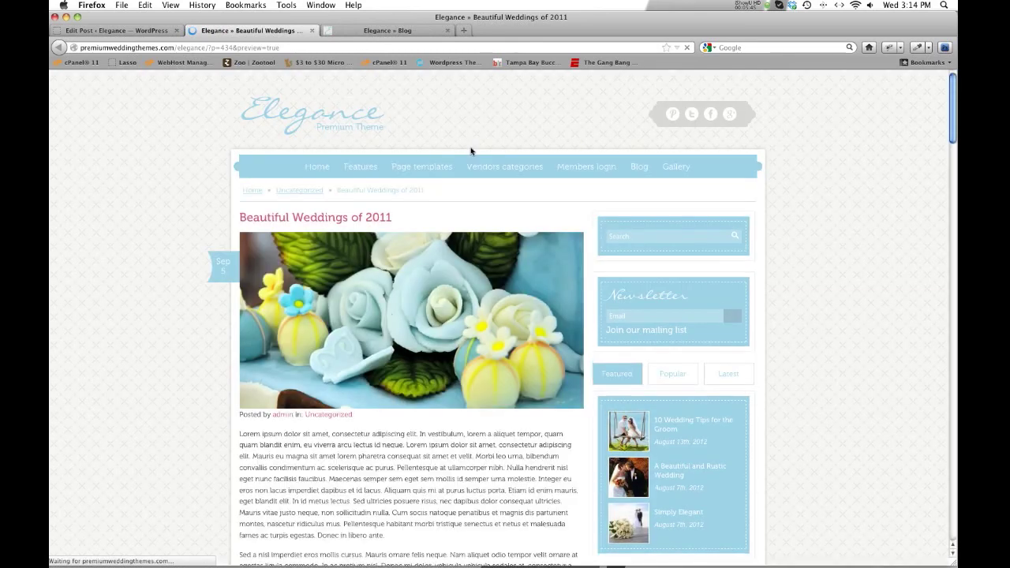
scroll(474, 190, "down", 1)
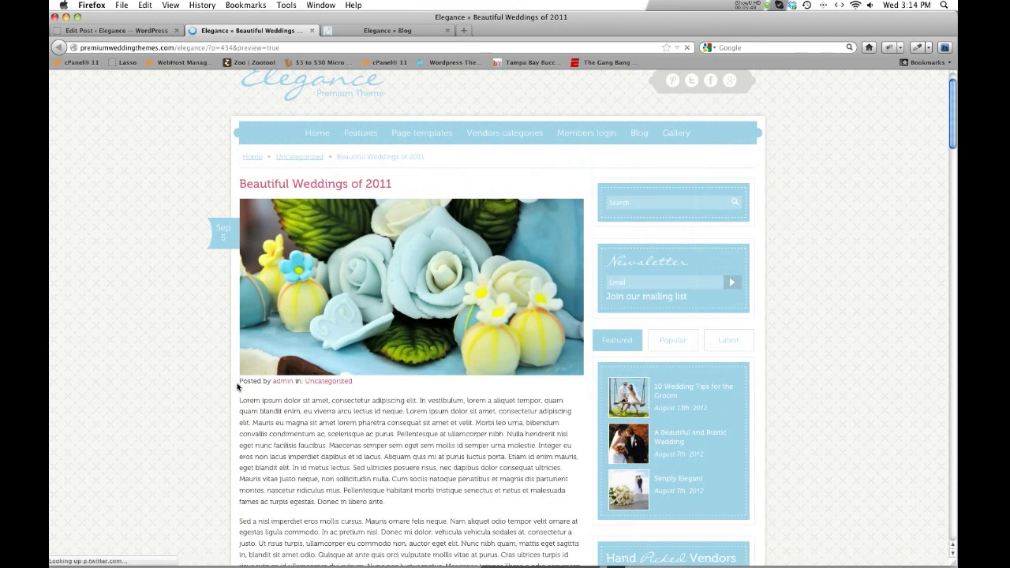
scroll(197, 384, "down", 12)
scroll(195, 378, "down", 6)
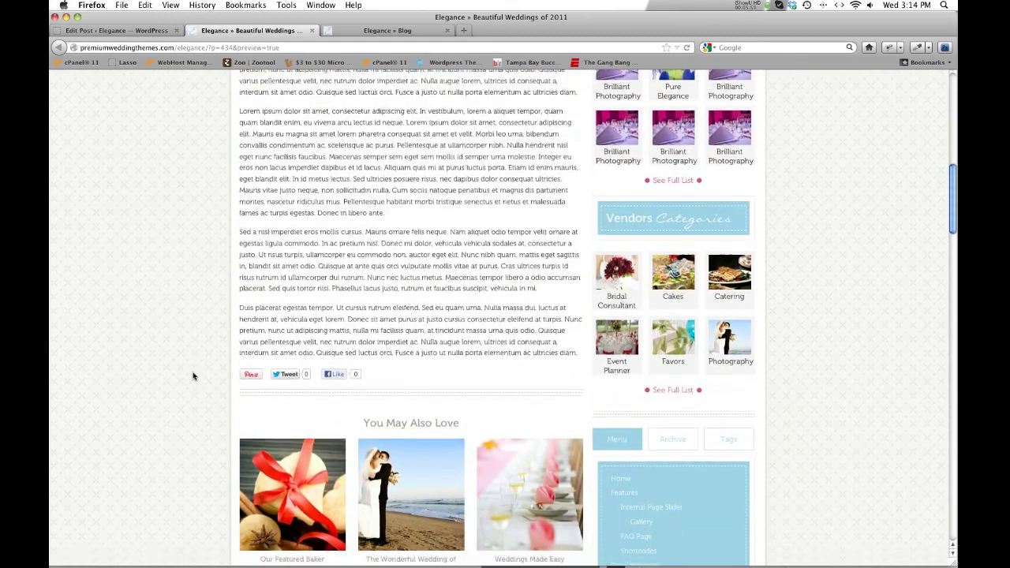
scroll(348, 371, "up", 2)
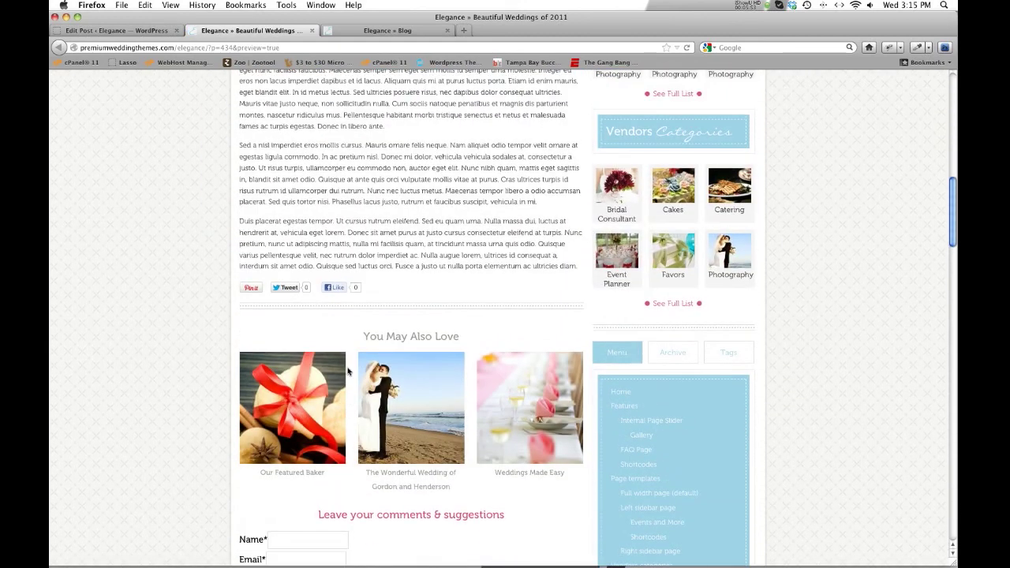
scroll(315, 370, "up", 6)
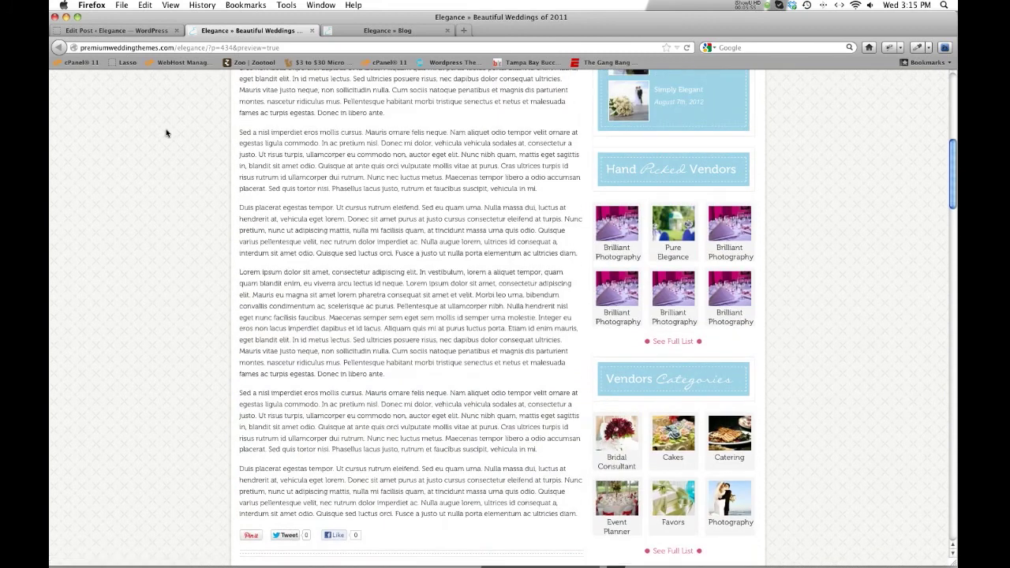
Close the preview and tick Beautiful Weddings, Budget Weddings and Premium Wedding Themes categories
left_click(313, 31)
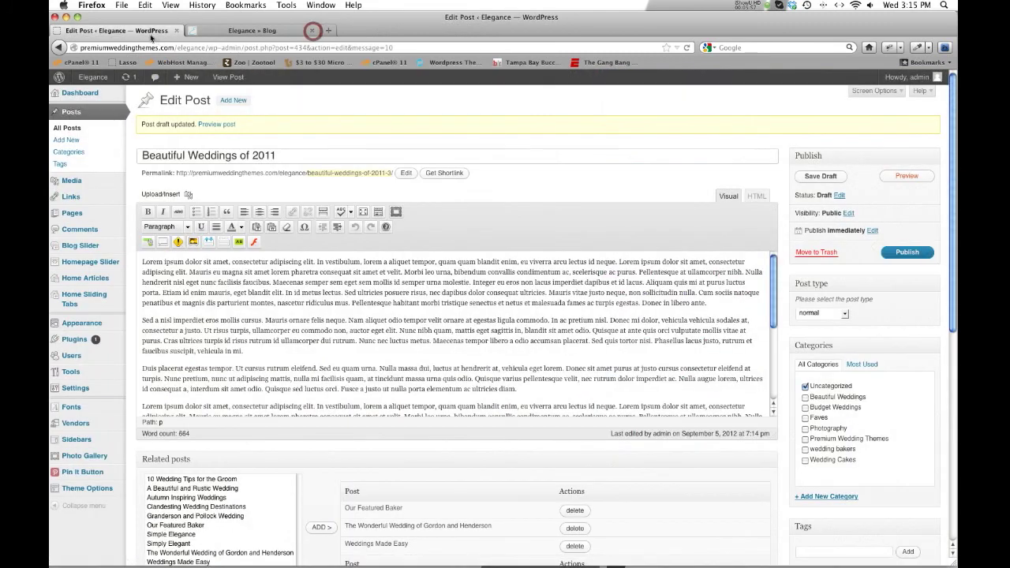
scroll(837, 402, "down", 2)
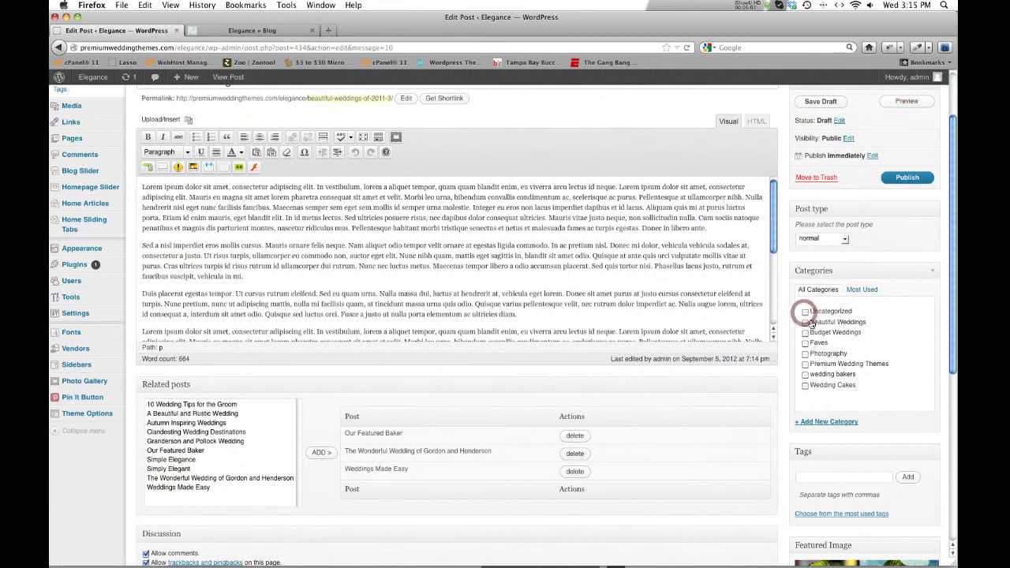
left_click(805, 322)
left_click(805, 332)
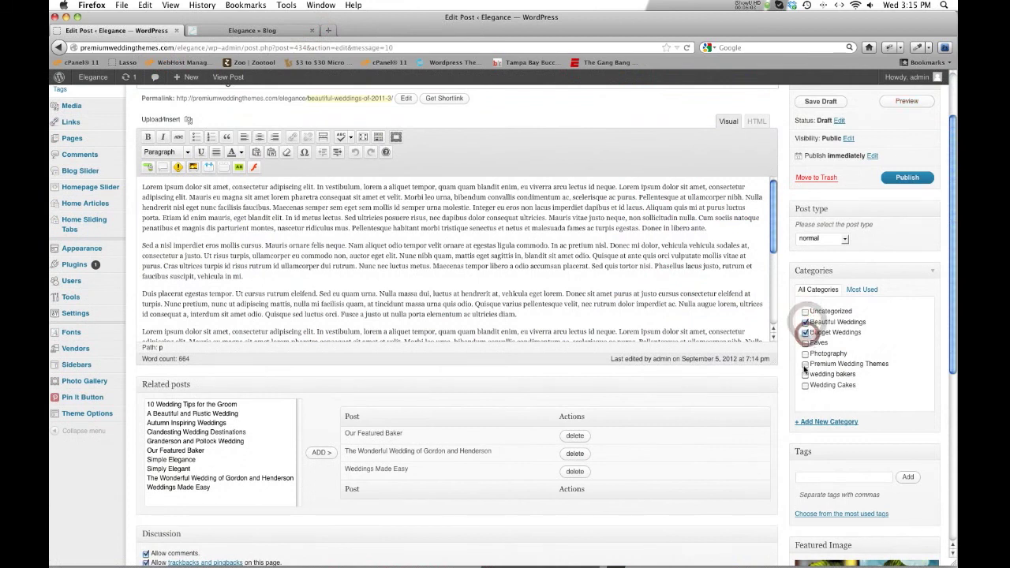
left_click(805, 364)
Glance at the live blog, then publish the Beautiful Weddings of 2011 post
scroll(805, 371, "down", 4)
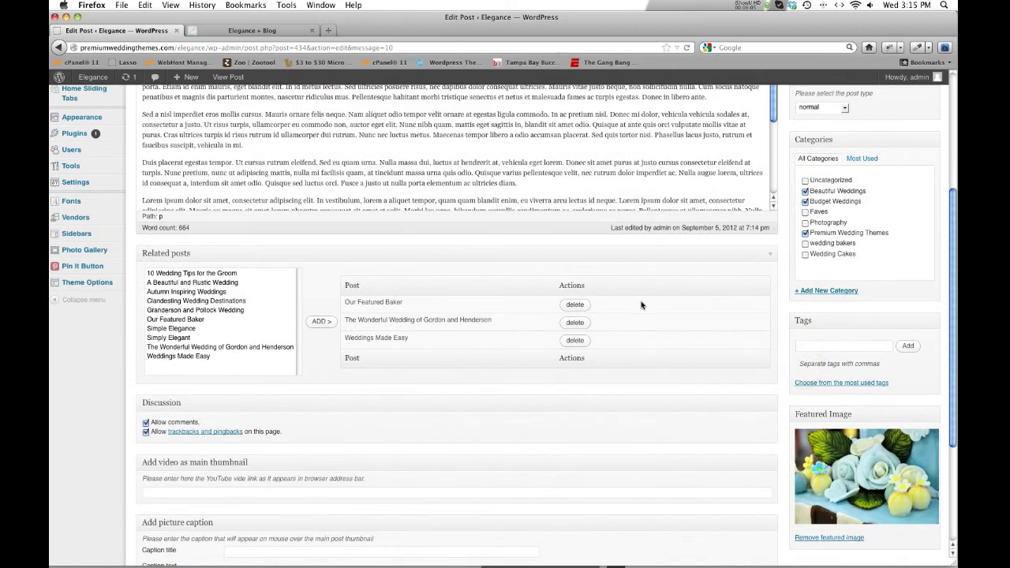
scroll(556, 304, "down", 5)
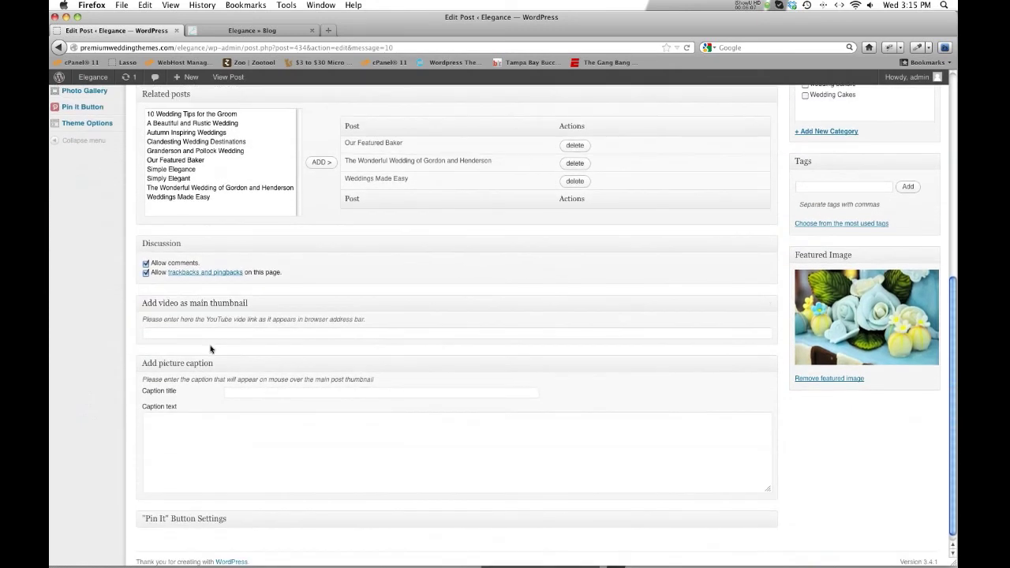
scroll(211, 349, "down", 1)
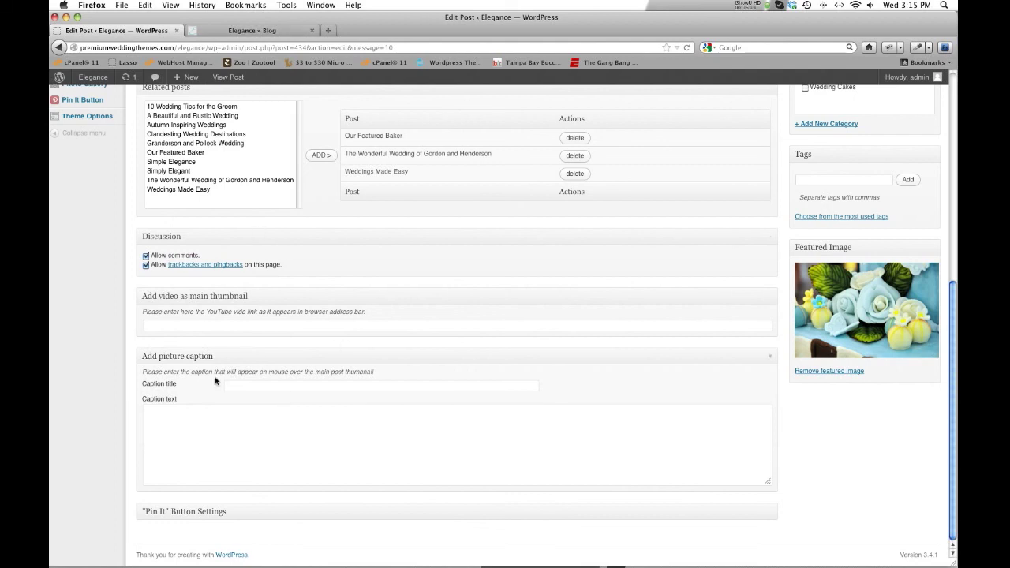
left_click(215, 32)
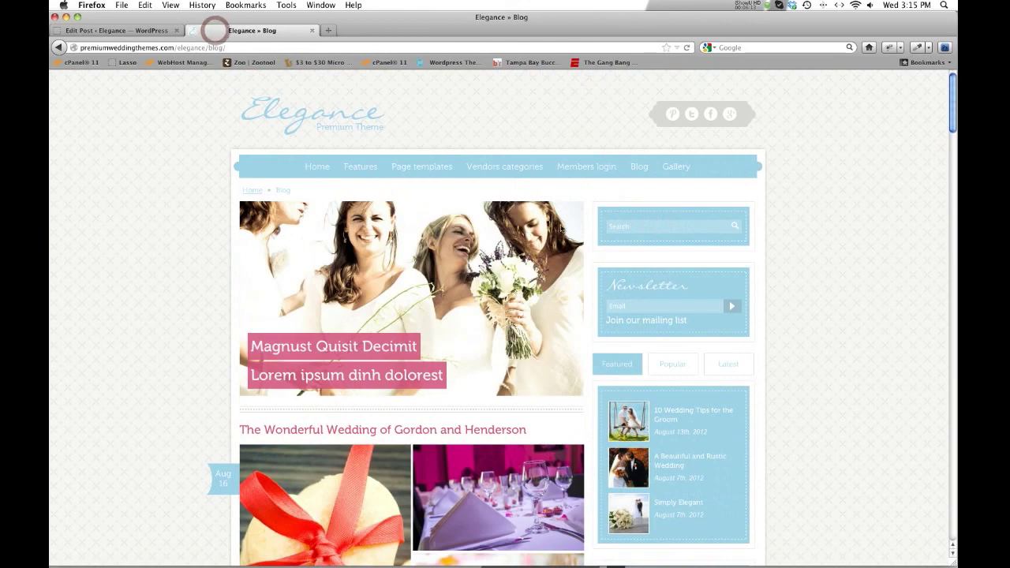
left_click(102, 34)
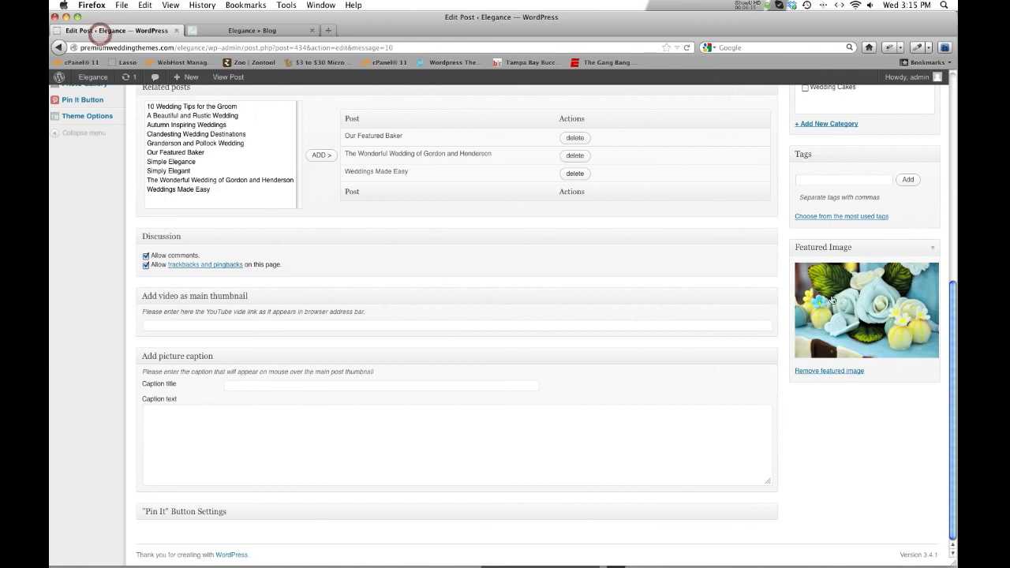
scroll(867, 300, "up", 5)
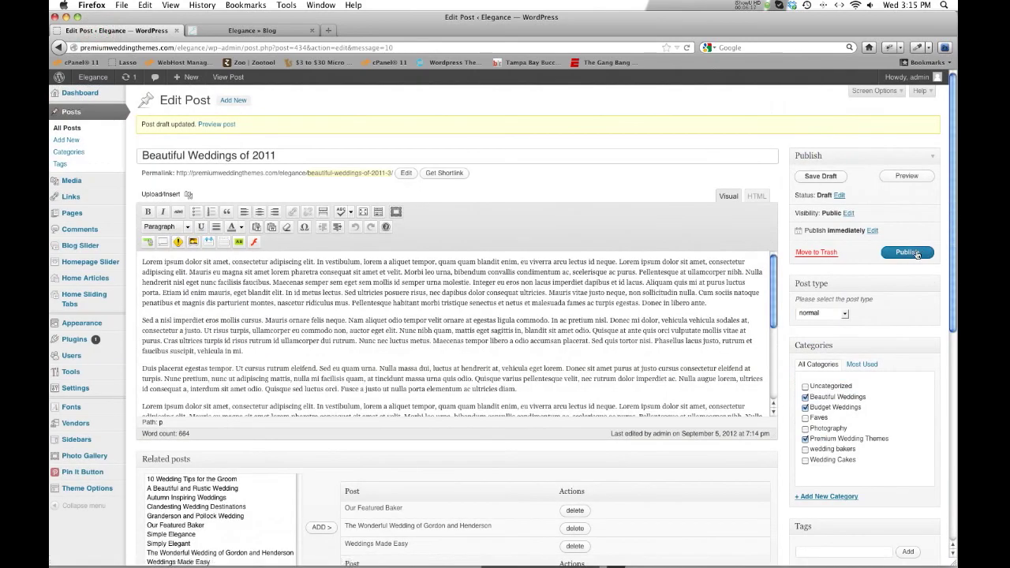
left_click(908, 253)
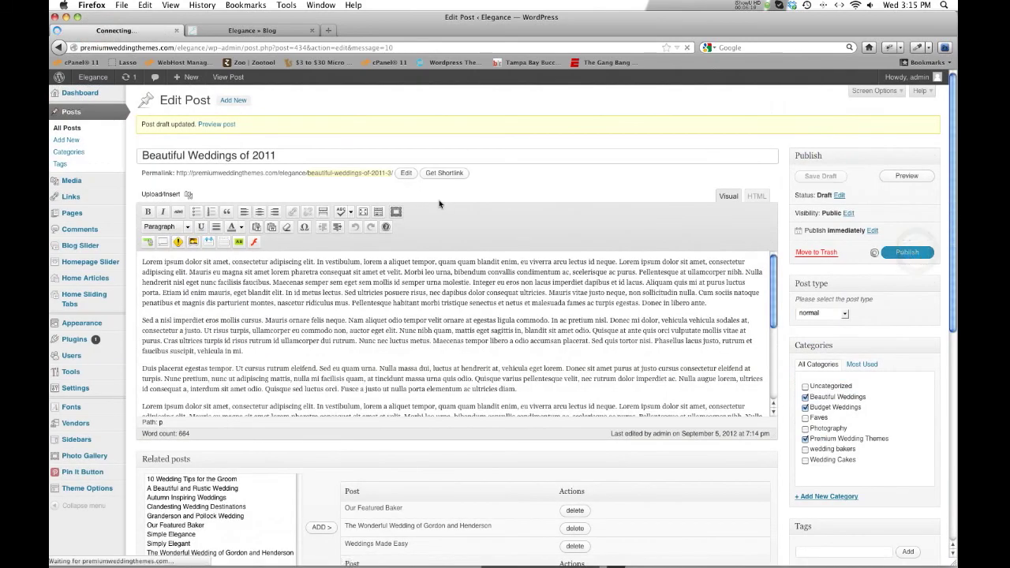
Reload the live blog listing, scroll through the posts and open page 2 of older entries
left_click(230, 32)
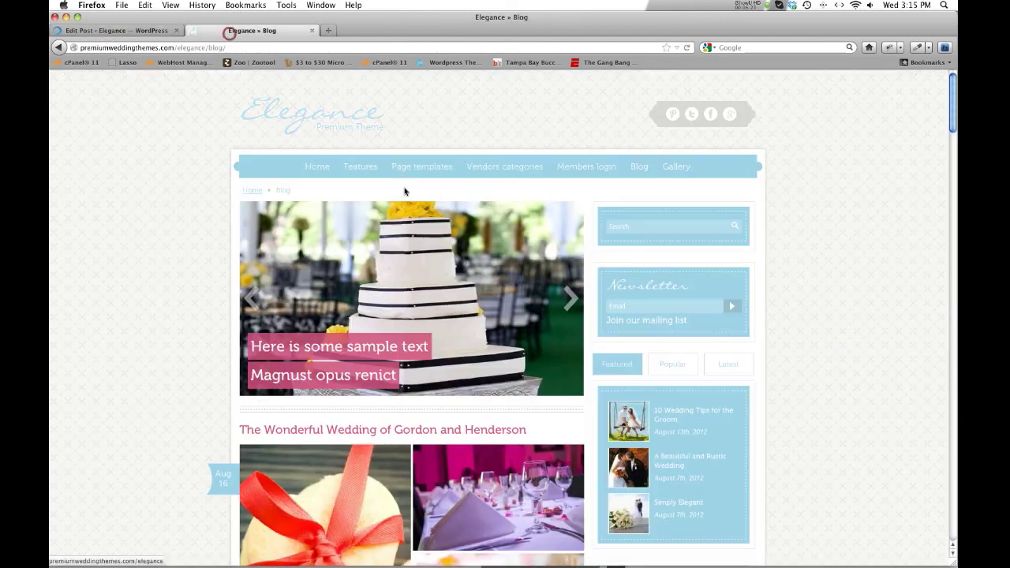
left_click(633, 167)
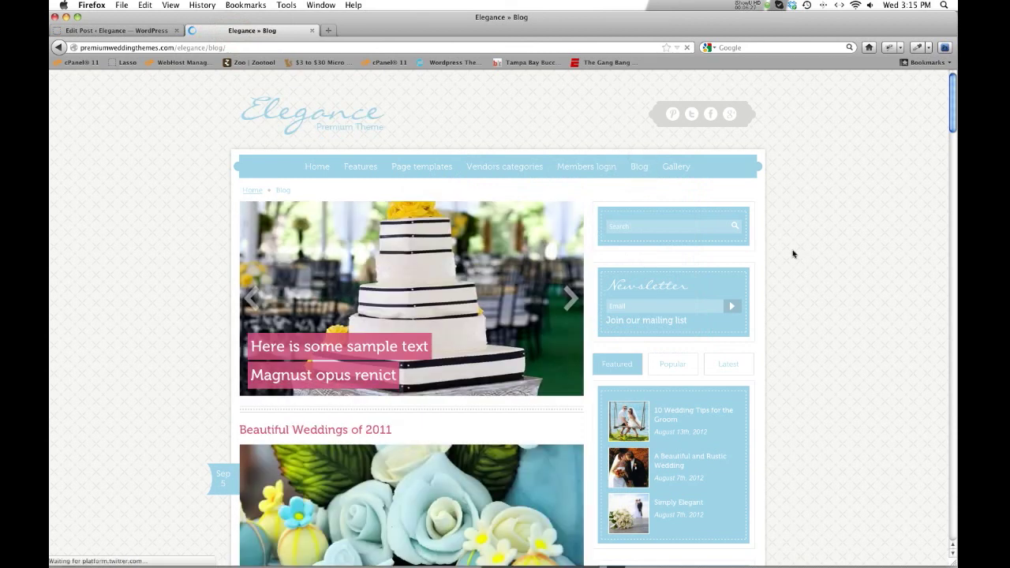
scroll(794, 244, "down", 5)
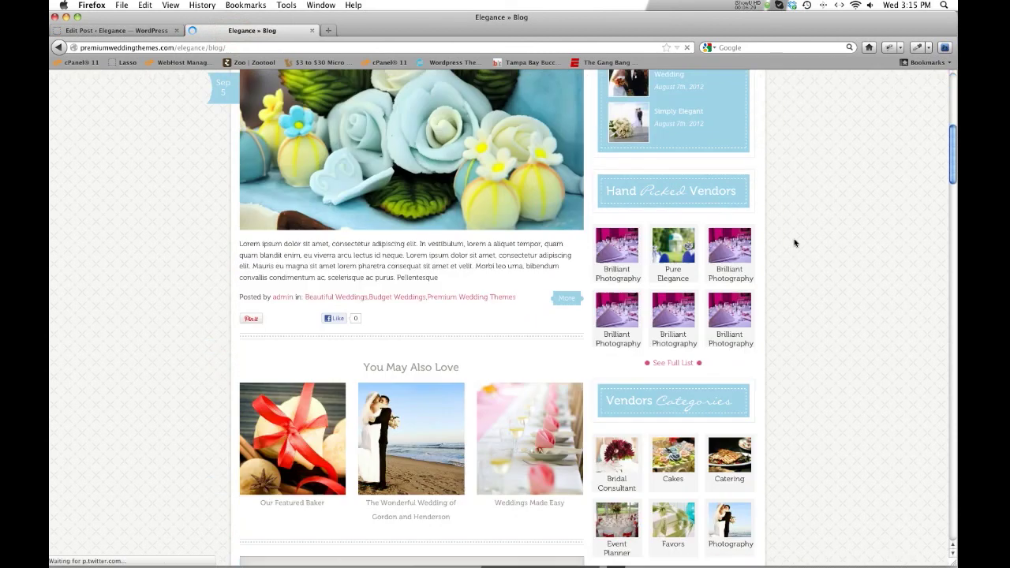
scroll(794, 242, "up", 2)
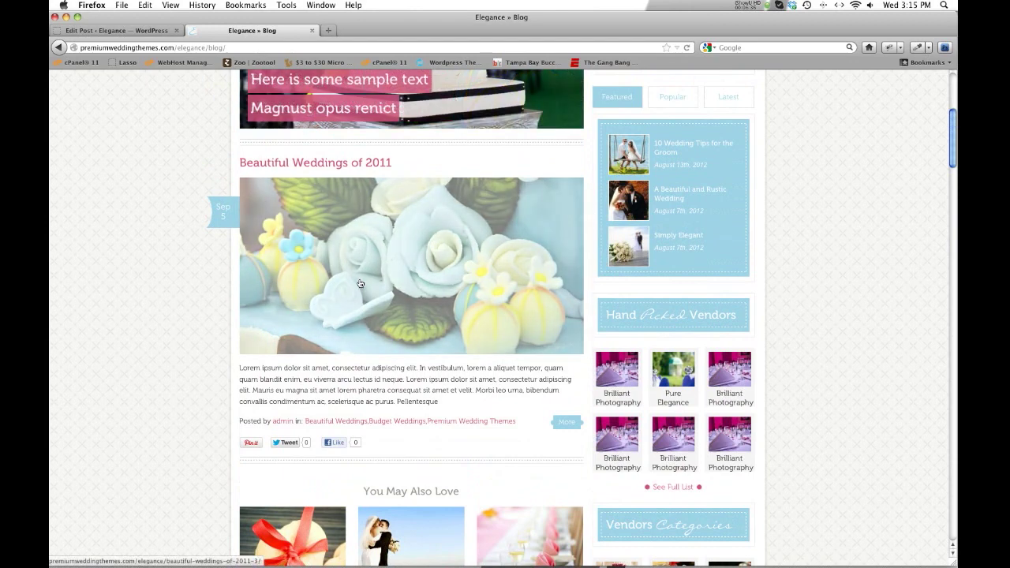
scroll(360, 284, "down", 5)
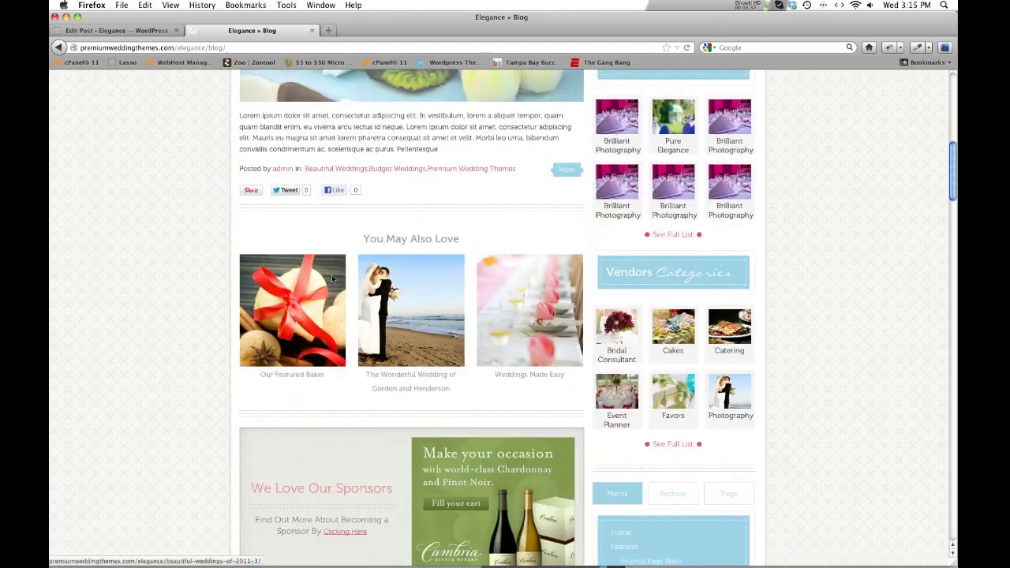
scroll(261, 267, "down", 1)
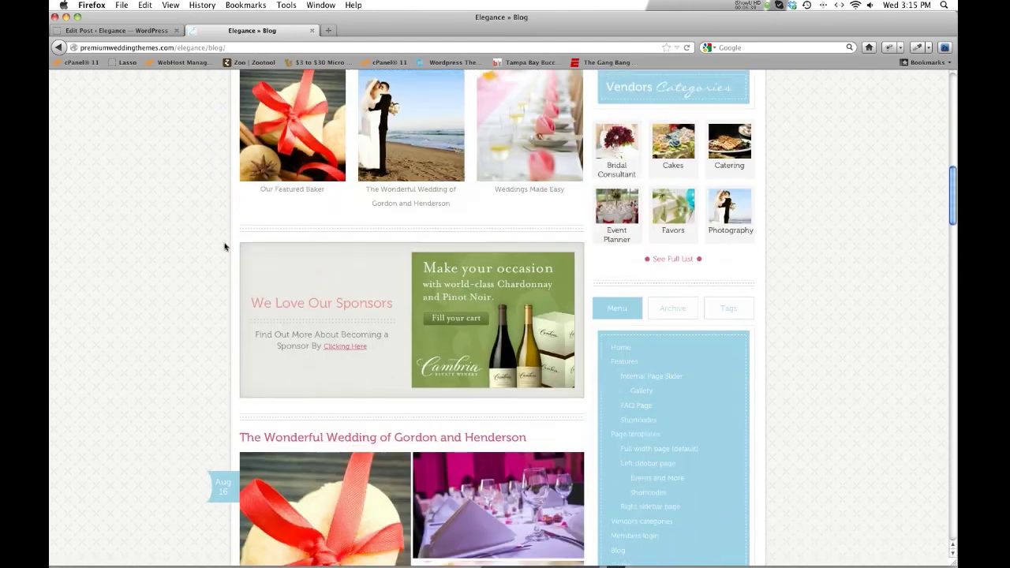
scroll(224, 248, "down", 20)
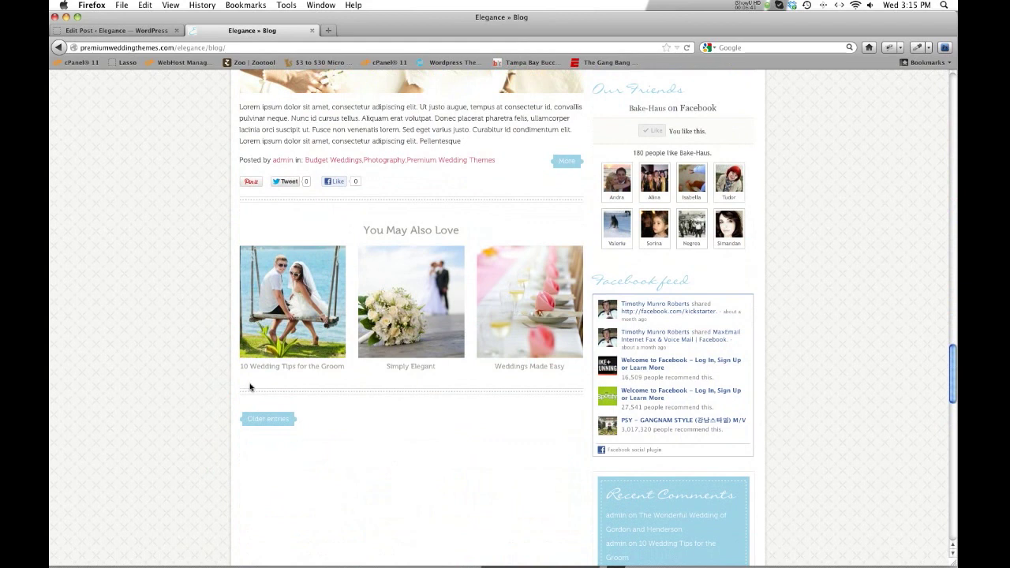
left_click(269, 418)
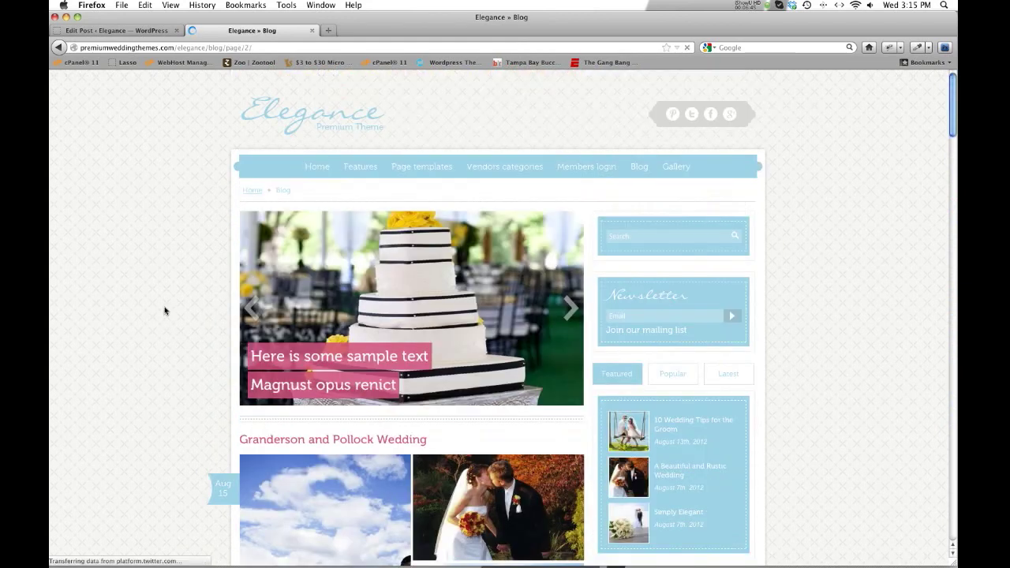
scroll(164, 307, "down", 10)
scroll(163, 307, "down", 15)
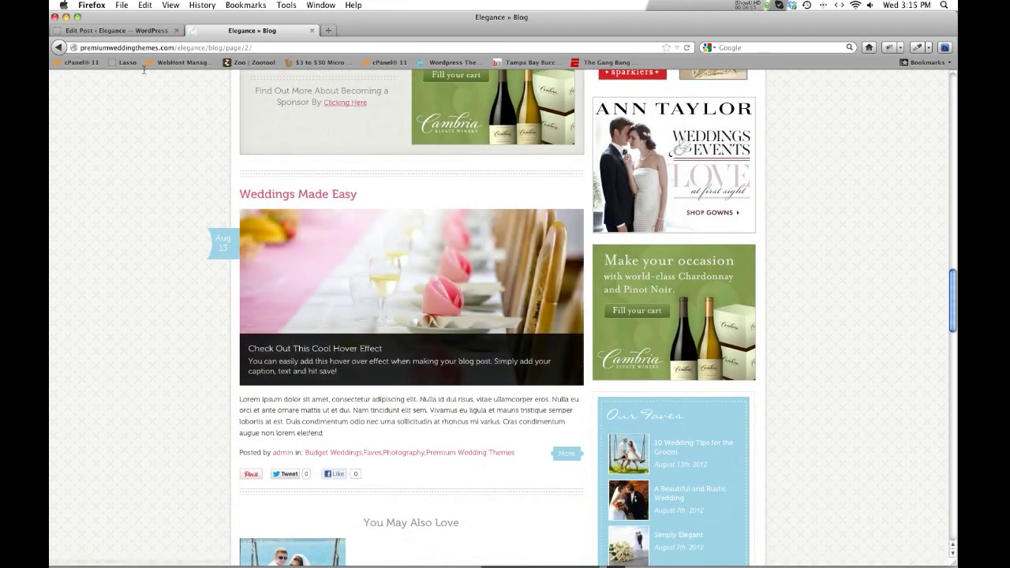
Enter 'Beautiful and Elegant Weddings of 2012' as the picture caption title
left_click(119, 30)
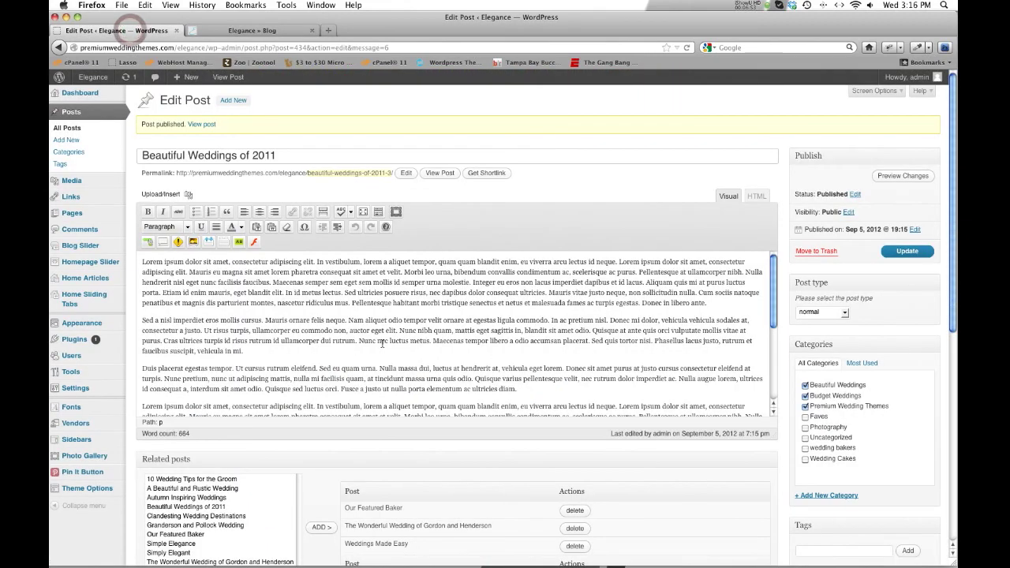
scroll(666, 350, "down", 5)
scroll(666, 350, "down", 6)
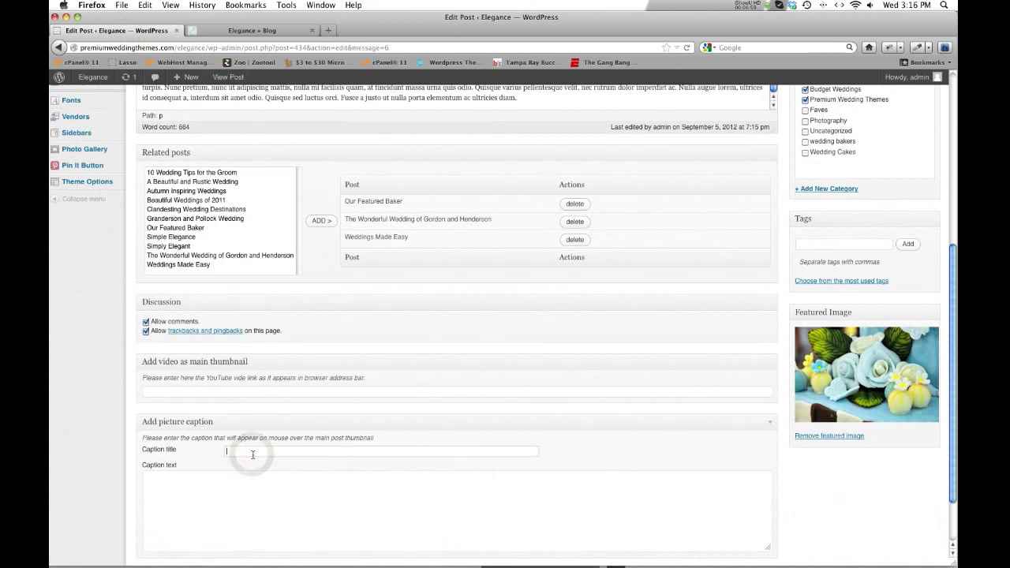
type("eautiful")
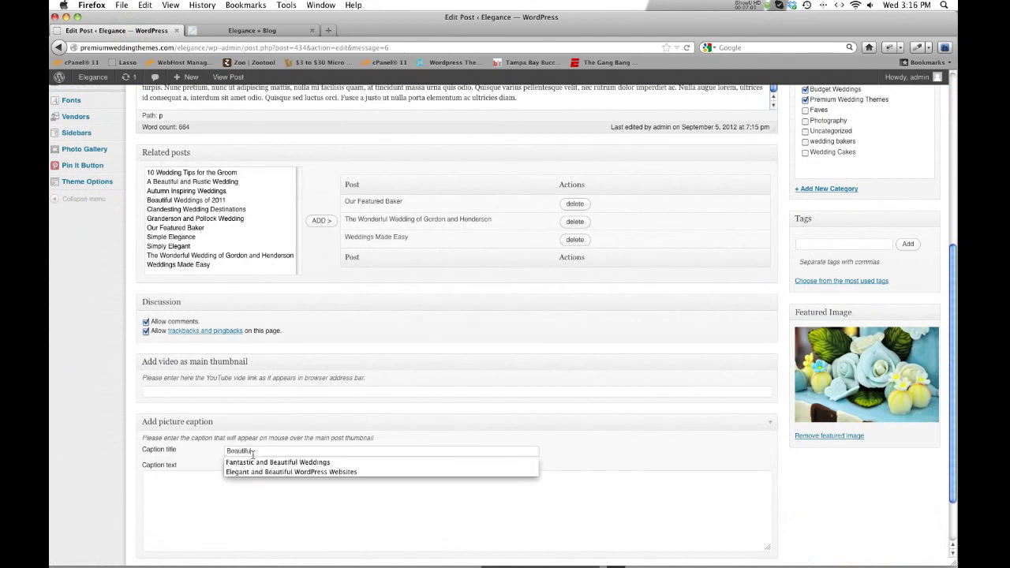
type(" and El")
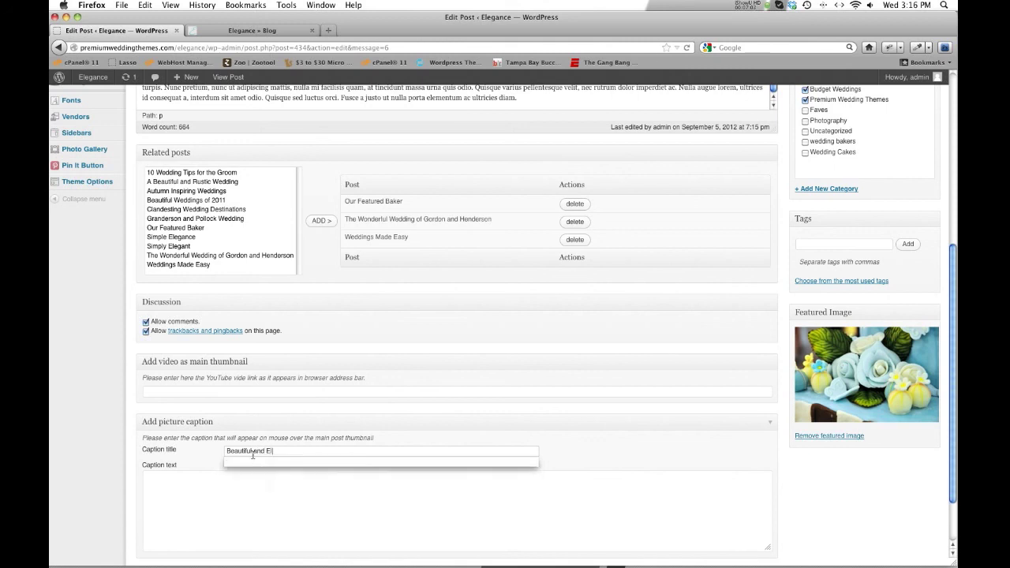
type("egant W")
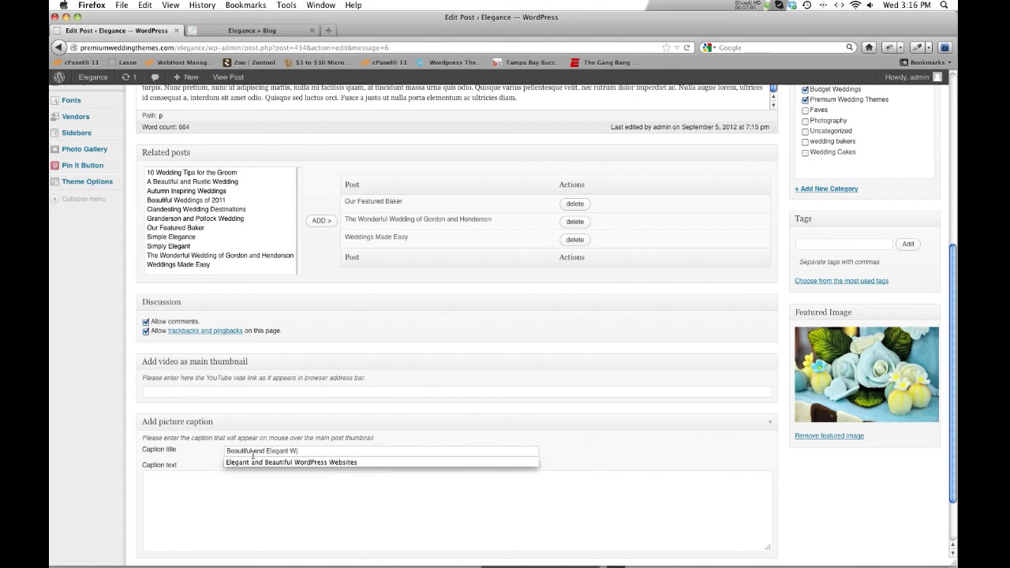
type("eddings of 2012")
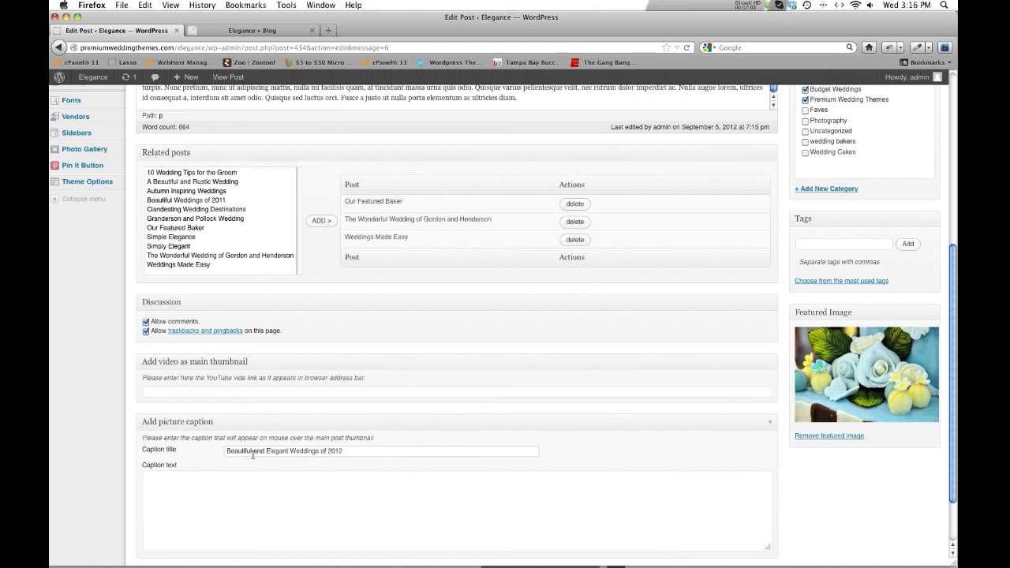
scroll(207, 502, "down", 2)
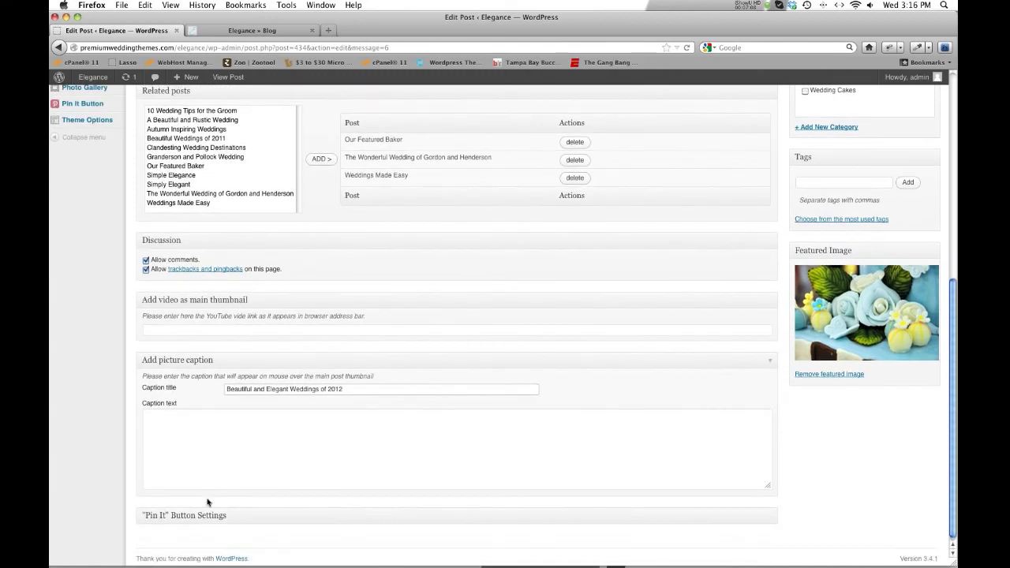
Paste a Lorem ipsum sentence as the caption text and update the post
left_click(190, 433)
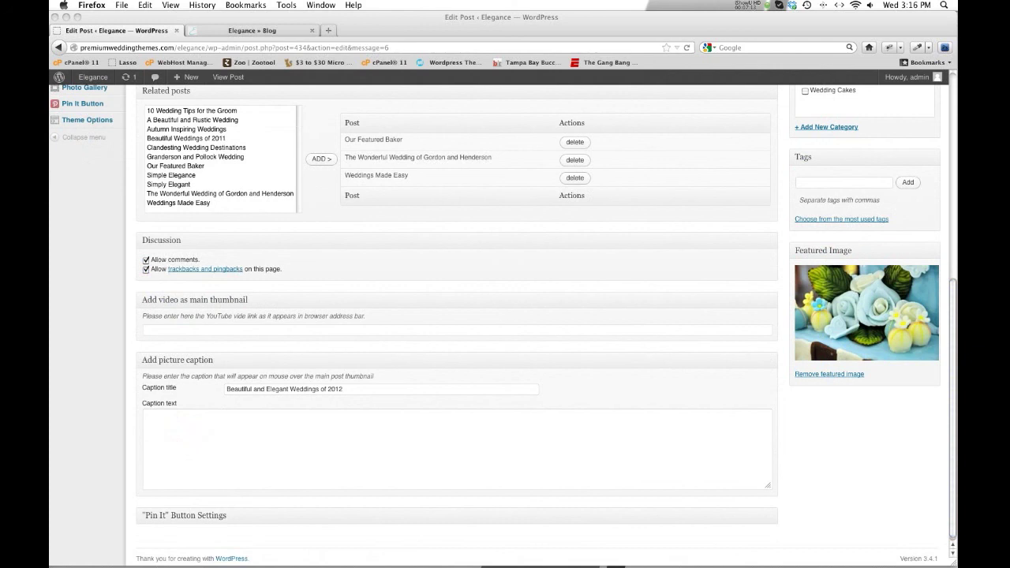
left_click(320, 446)
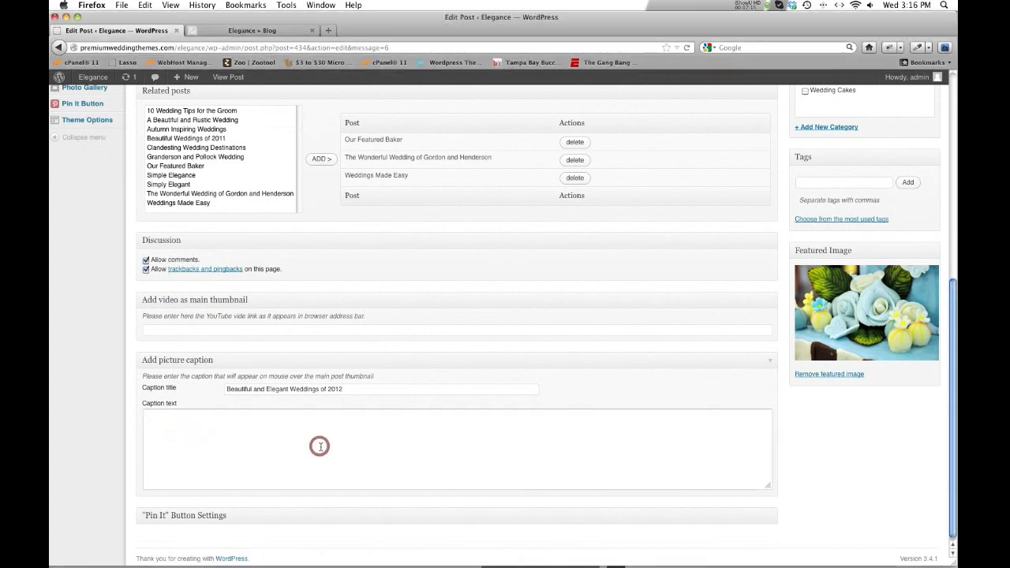
type("Lorem ipsum dolor sit amet, consectetur adipiscing elit. In vestibulum, lorem a aliquet tempor, quam quam blandit enim, eu viverra arcu lectus id neque.")
scroll(318, 453, "up", 3)
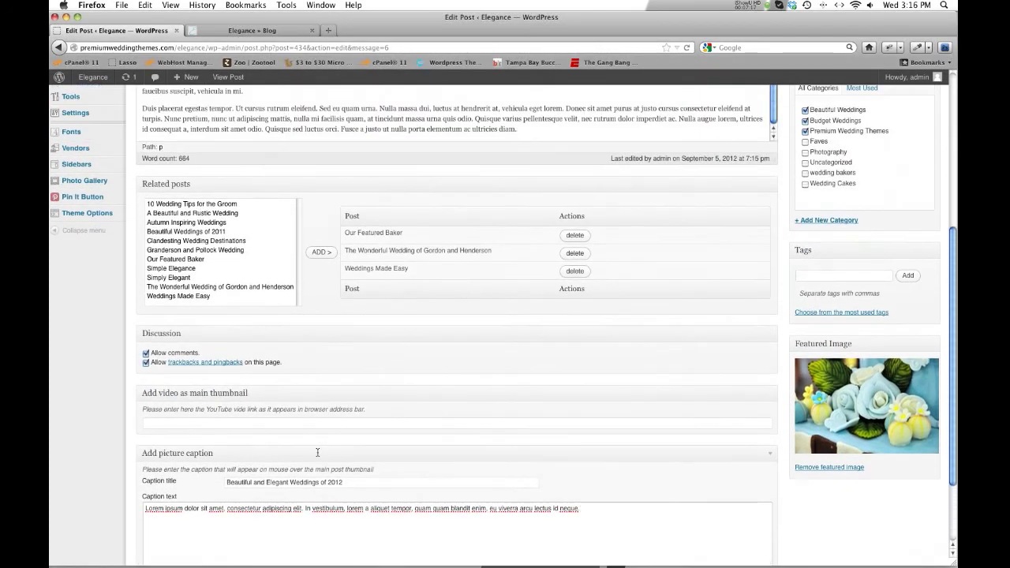
scroll(317, 452, "up", 9)
left_click(904, 252)
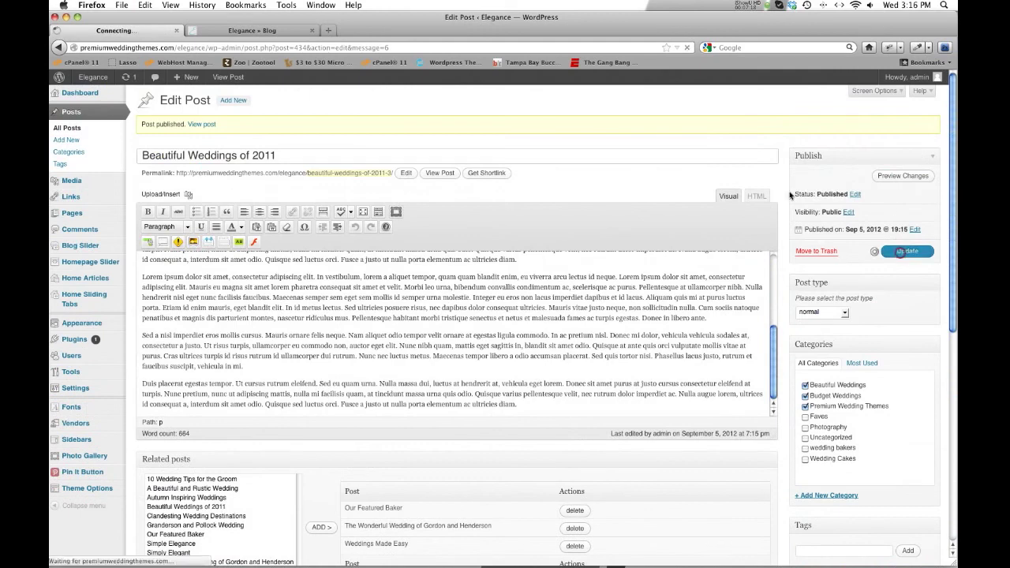
Check the updated post on the reloaded live blog listing, then return to the post editor
left_click(266, 31)
key("super+r")
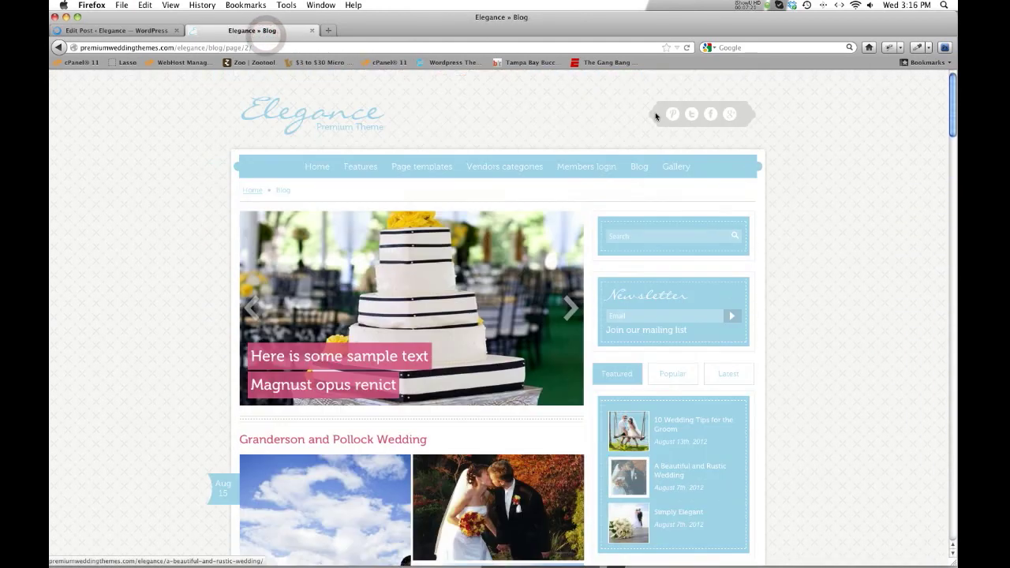
left_click(640, 169)
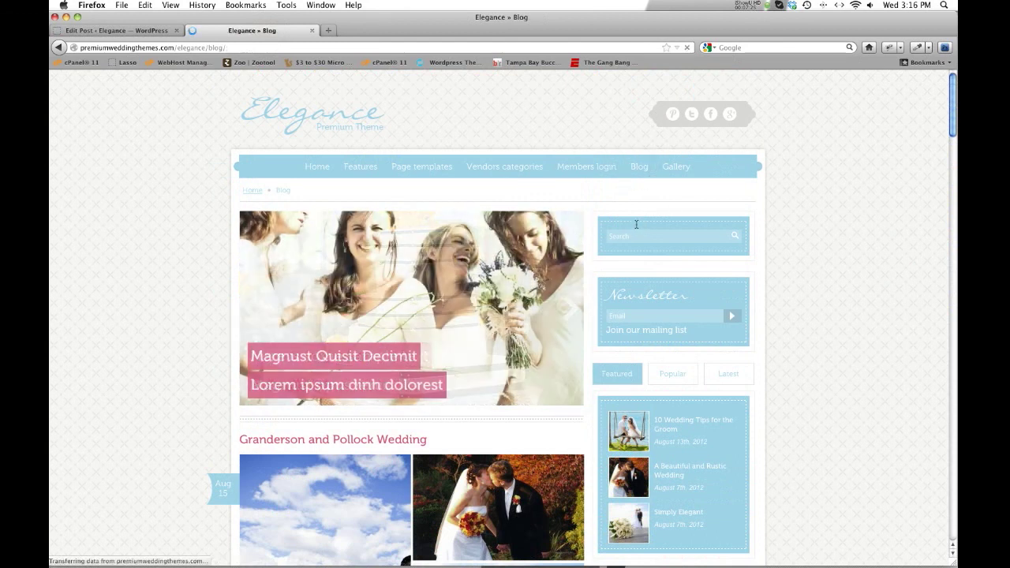
scroll(154, 259, "down", 5)
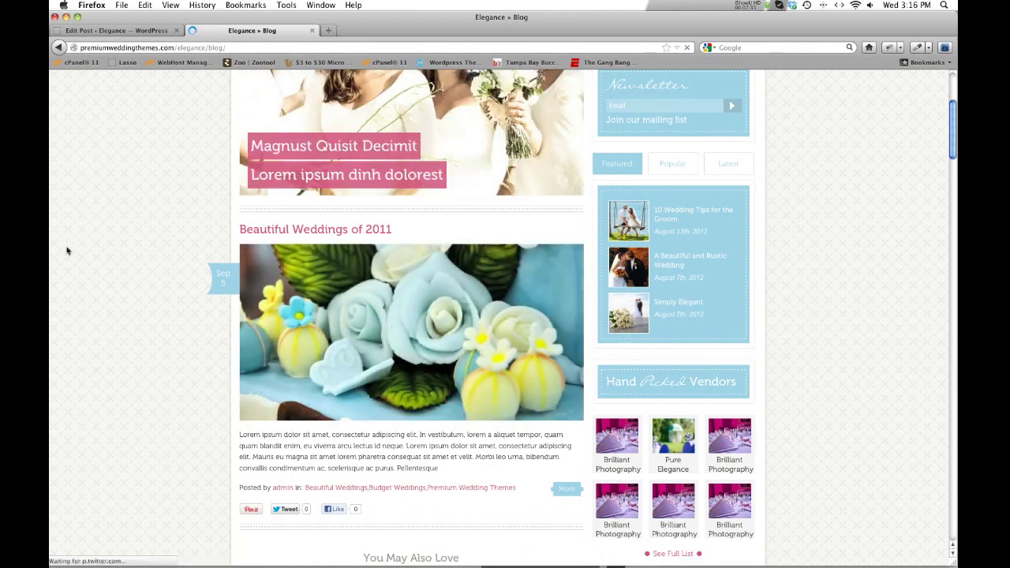
left_click(138, 30)
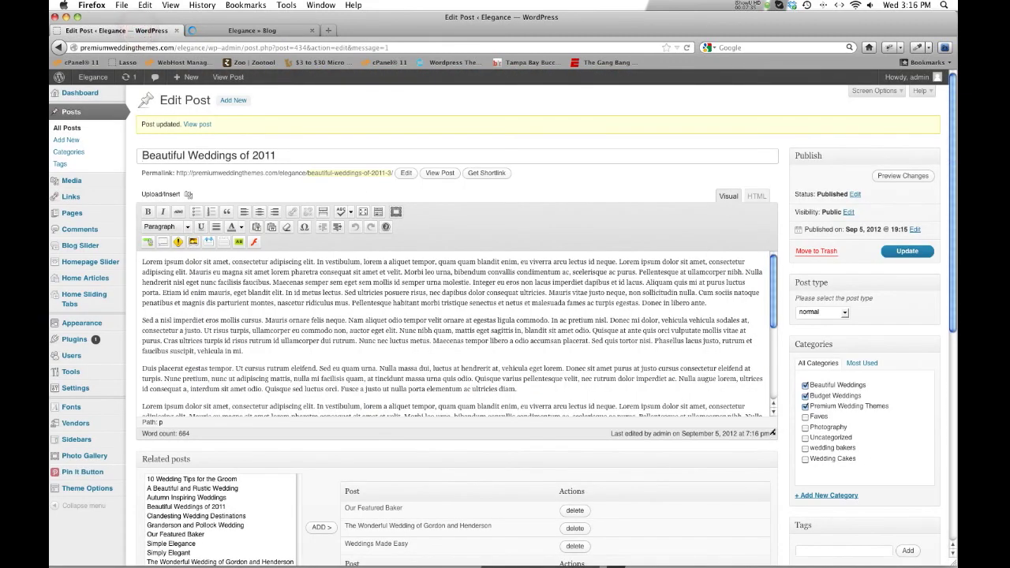
left_click_drag(771, 438, 772, 485)
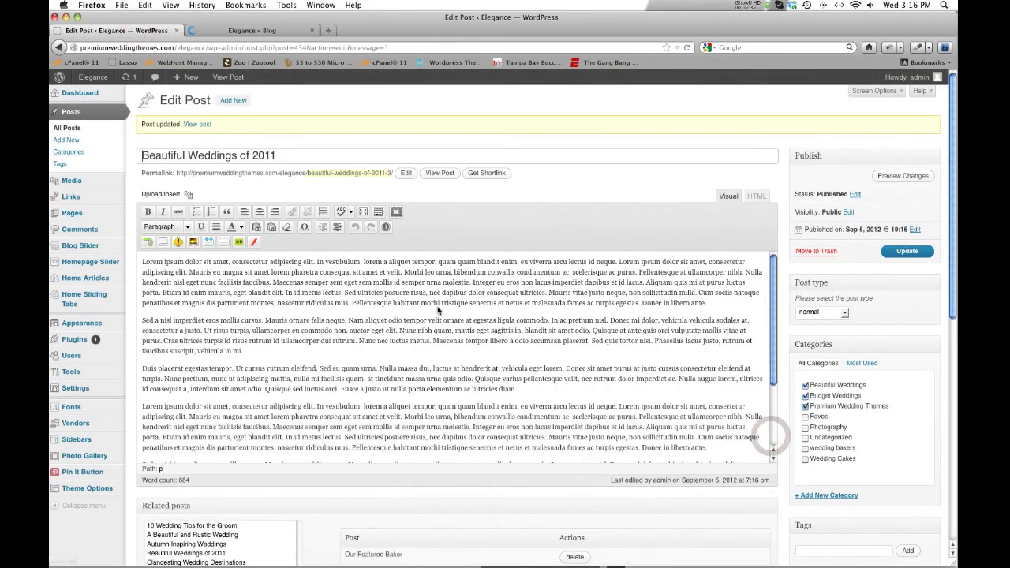
scroll(437, 308, "down", 3)
scroll(437, 309, "up", 3)
left_click(247, 30)
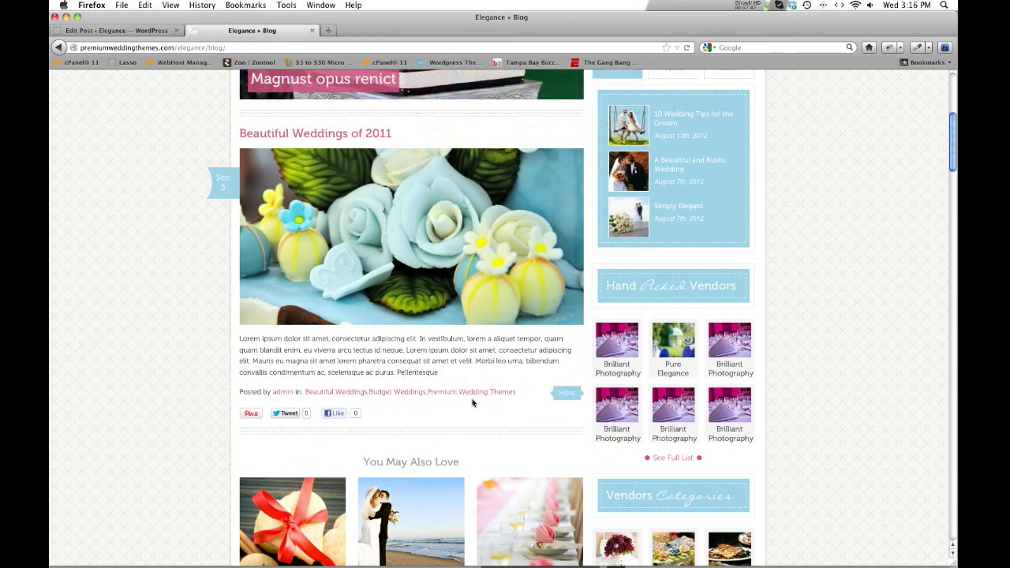
left_click(118, 30)
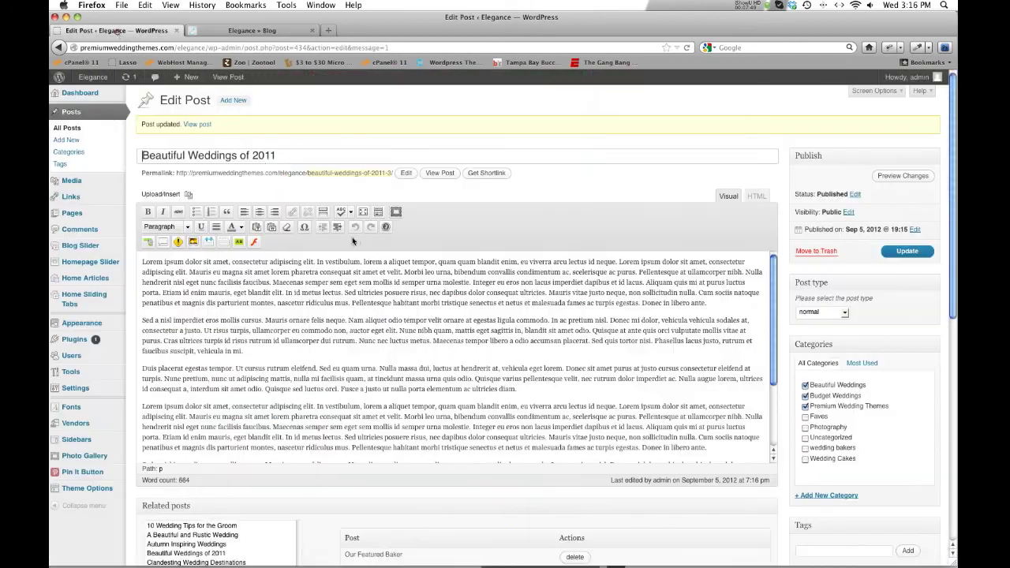
Insert a More break after the third paragraph and update the post
left_click(146, 398)
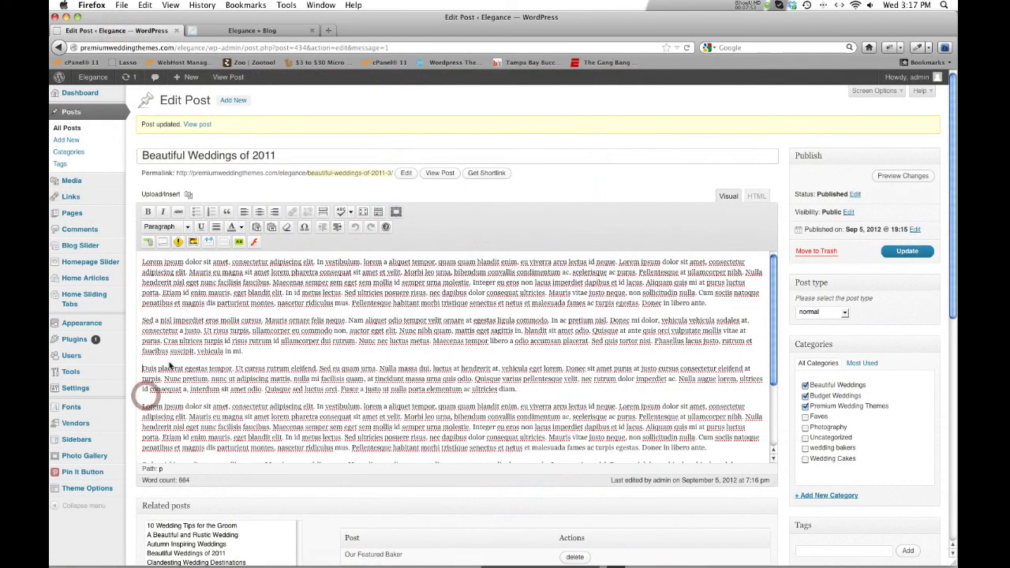
left_click(146, 402)
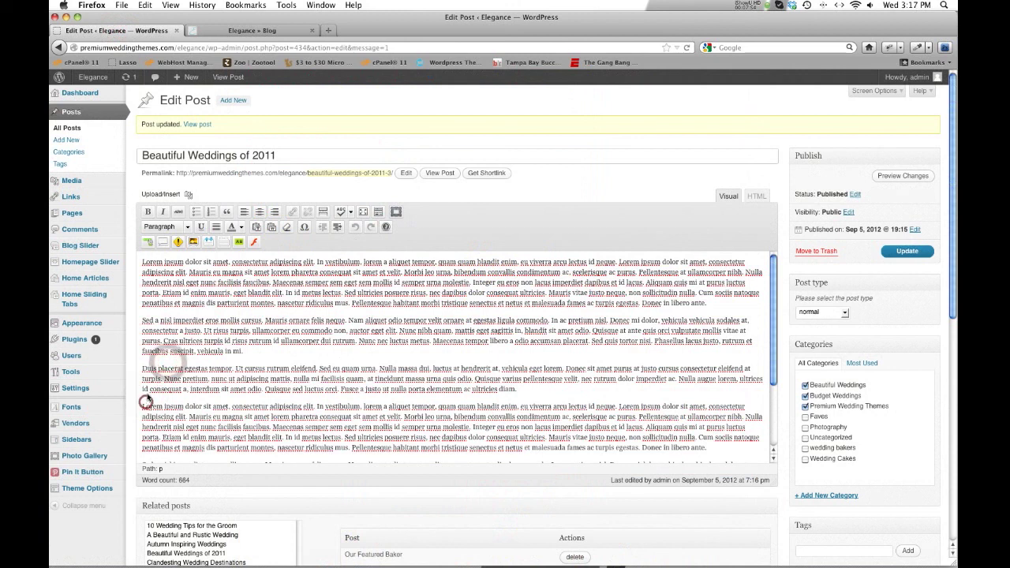
left_click(321, 213)
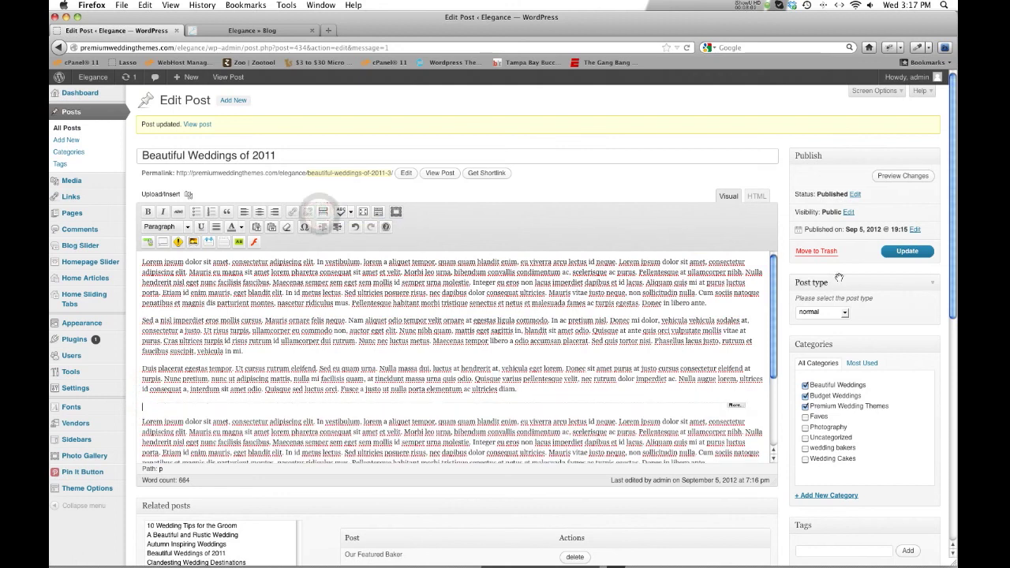
left_click(908, 251)
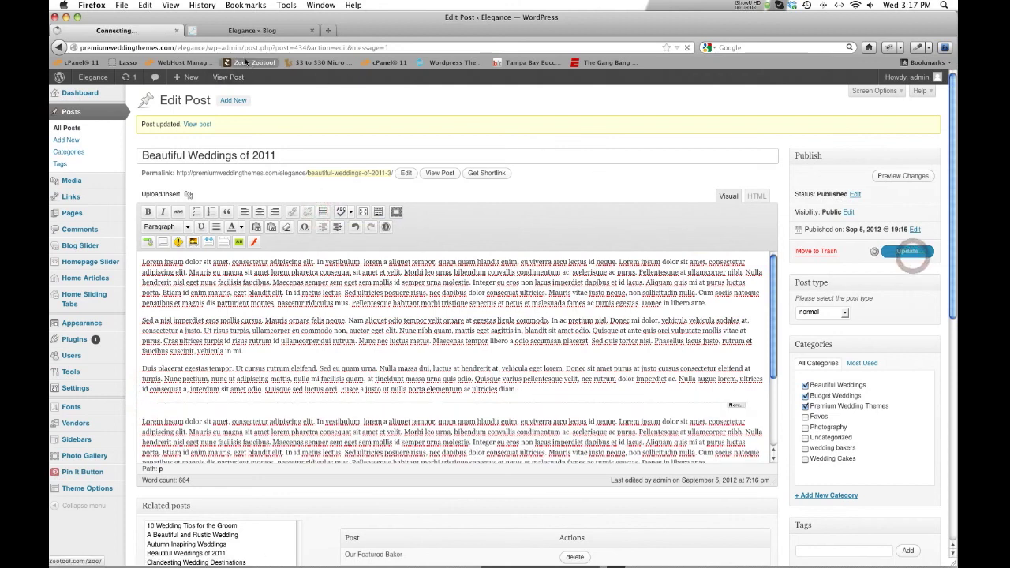
Reload the live blog to check the read-more break, then return to the editor
left_click(231, 32)
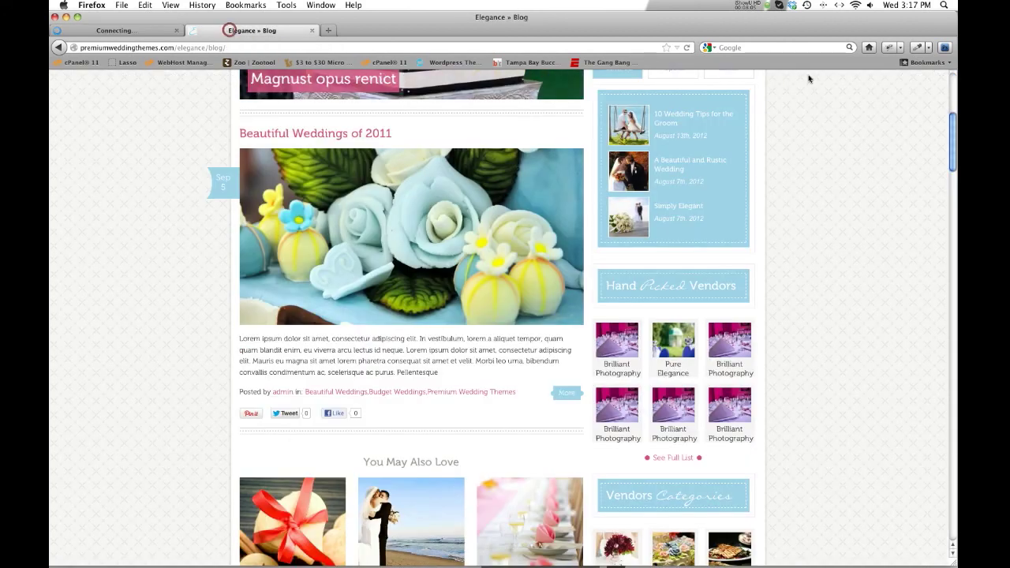
left_click(688, 49)
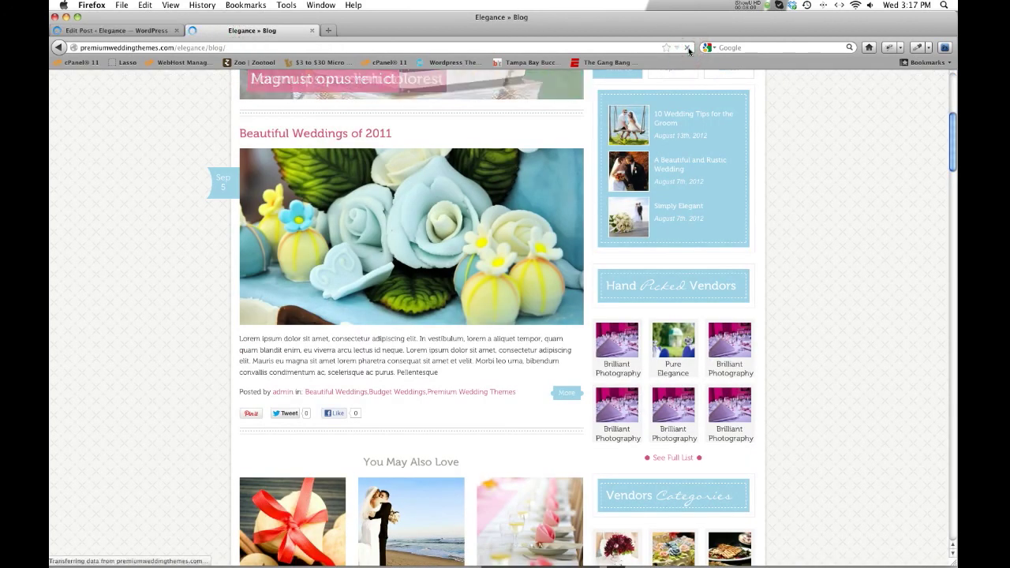
scroll(888, 135, "down", 2)
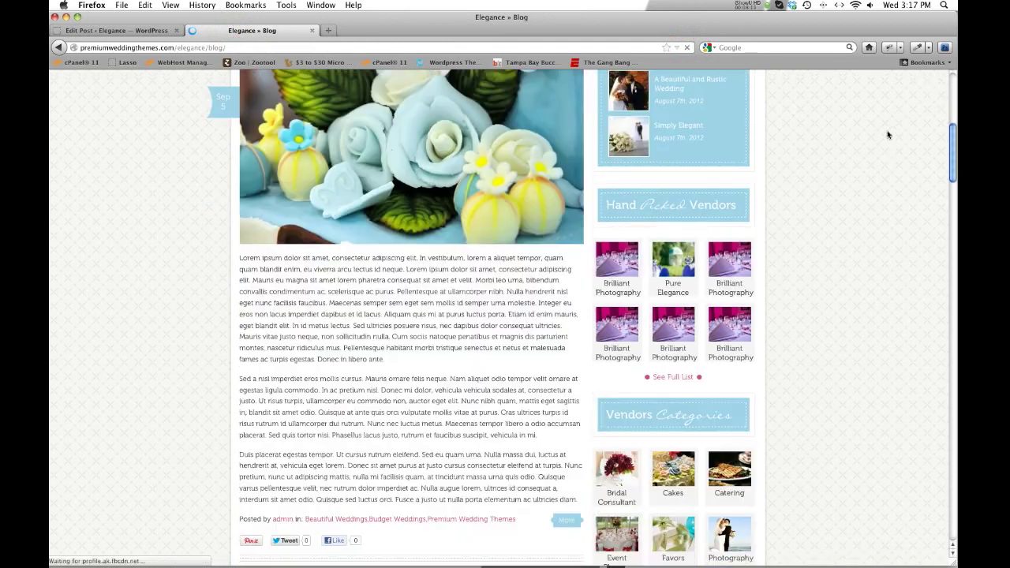
scroll(407, 332, "down", 1)
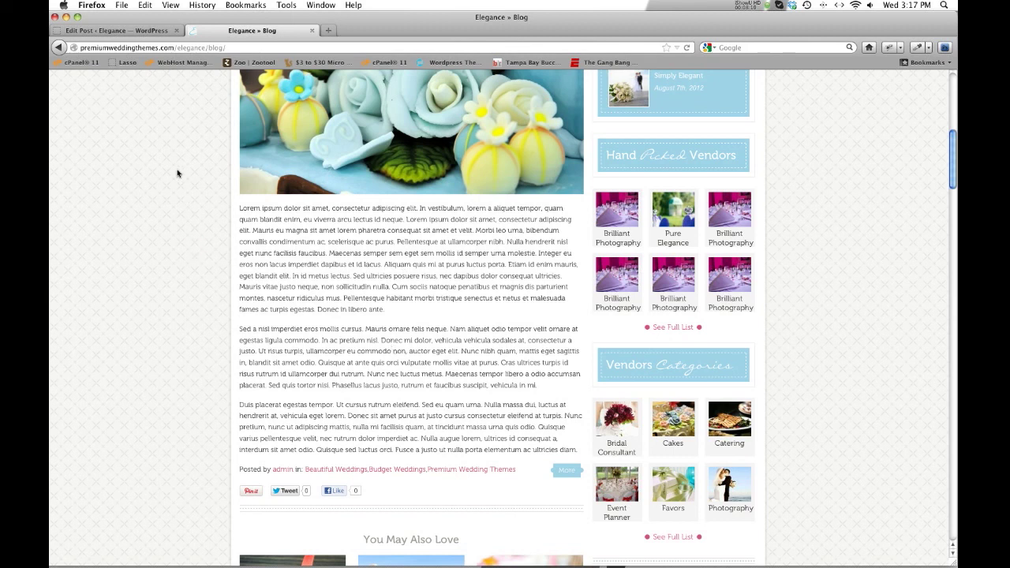
scroll(177, 173, "up", 5)
left_click(124, 30)
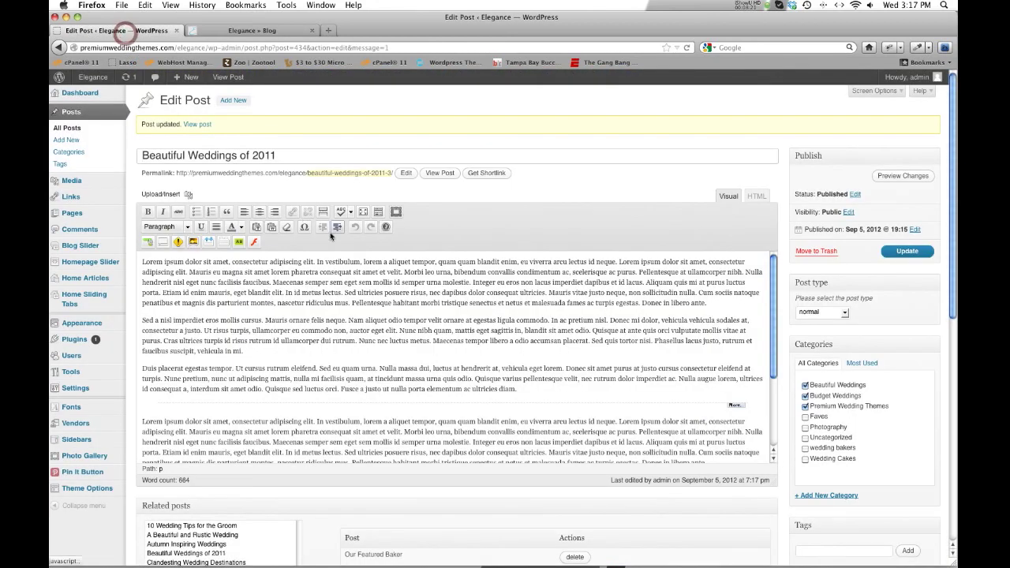
left_click(142, 263)
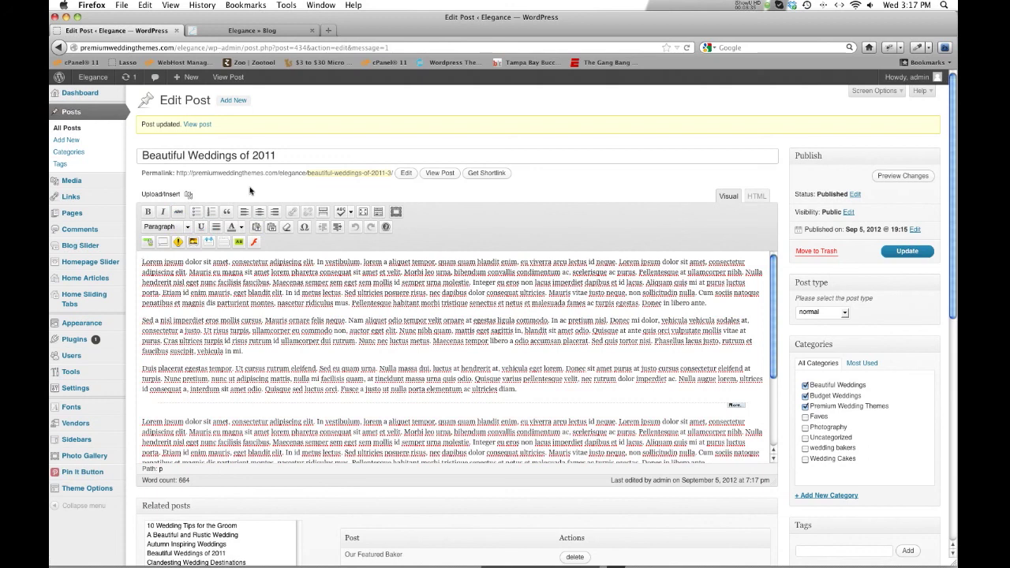
left_click(251, 31)
key("super+r")
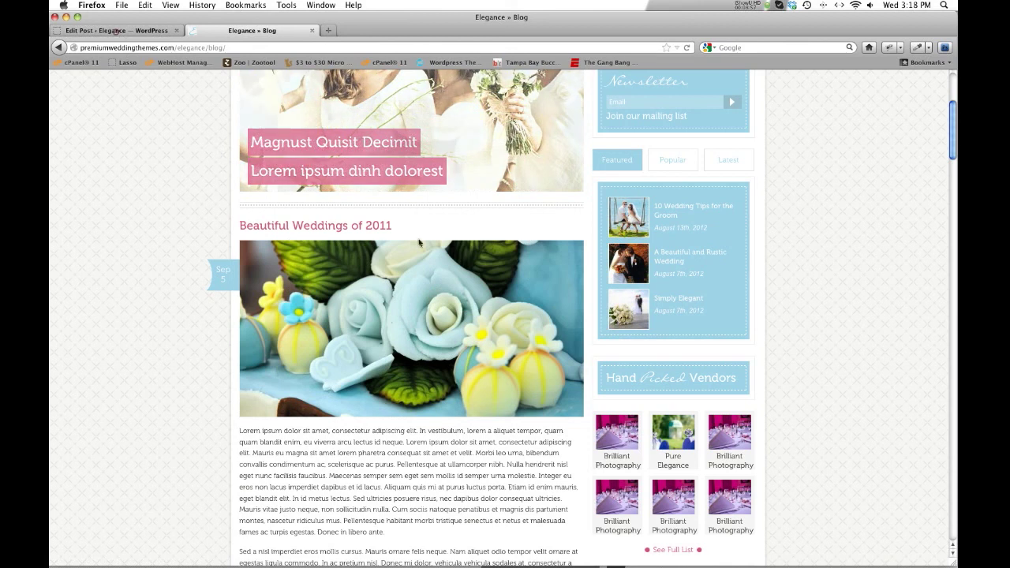
left_click(116, 31)
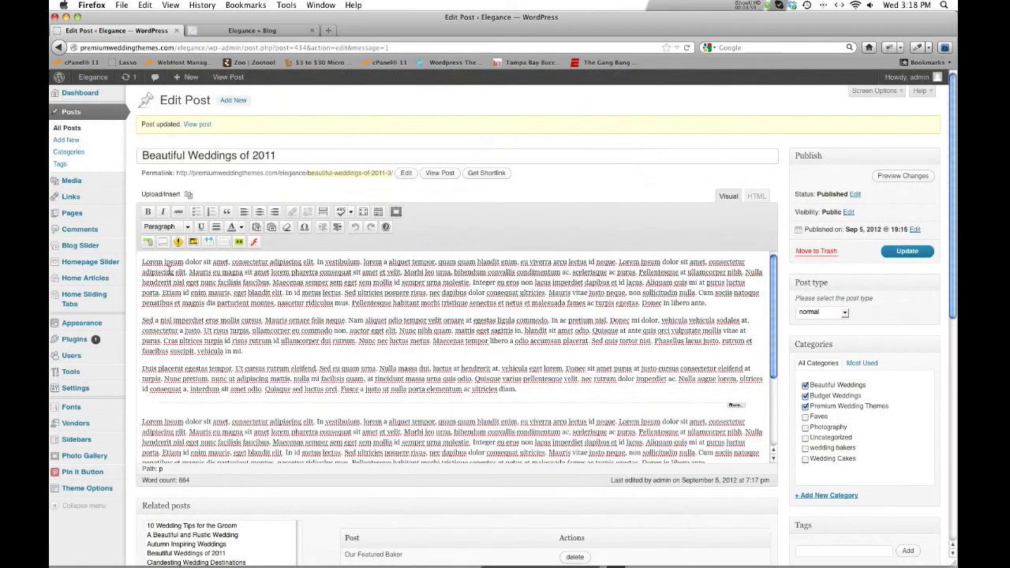
left_click(187, 195)
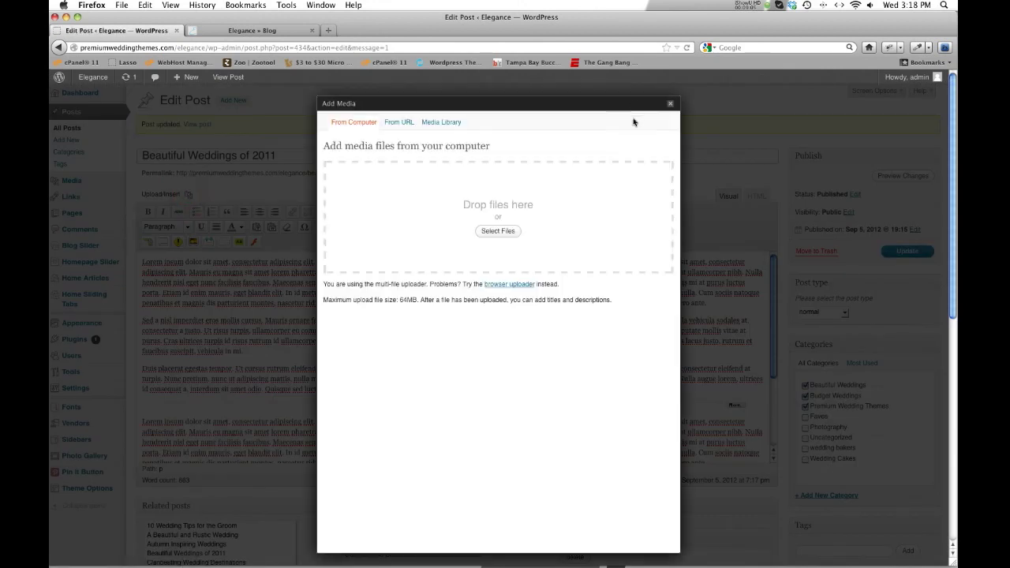
Page through the media library (pages 3 and 4) and show the IMG_9484-285x280 details
left_click(454, 125)
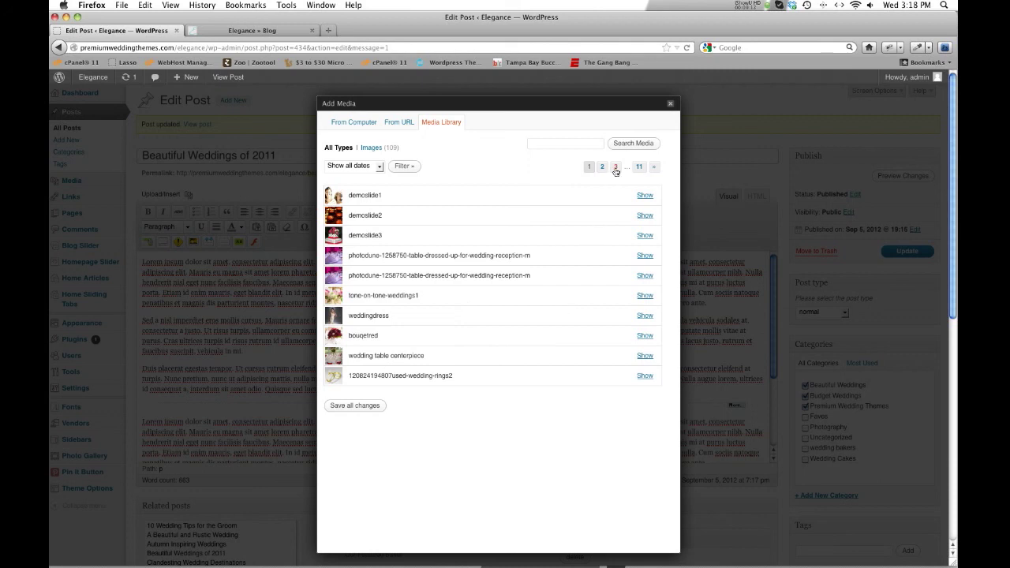
left_click(654, 168)
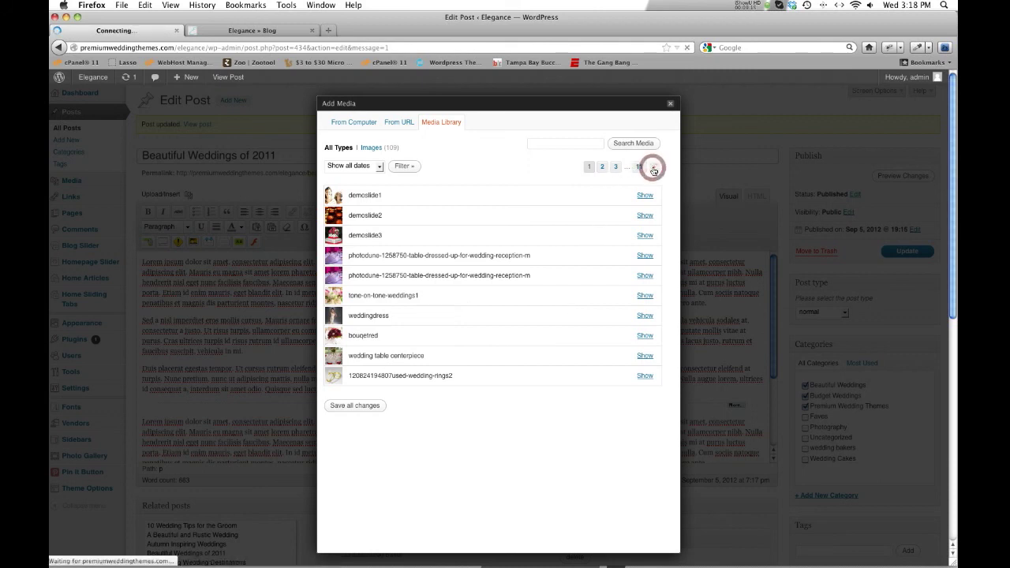
left_click(616, 167)
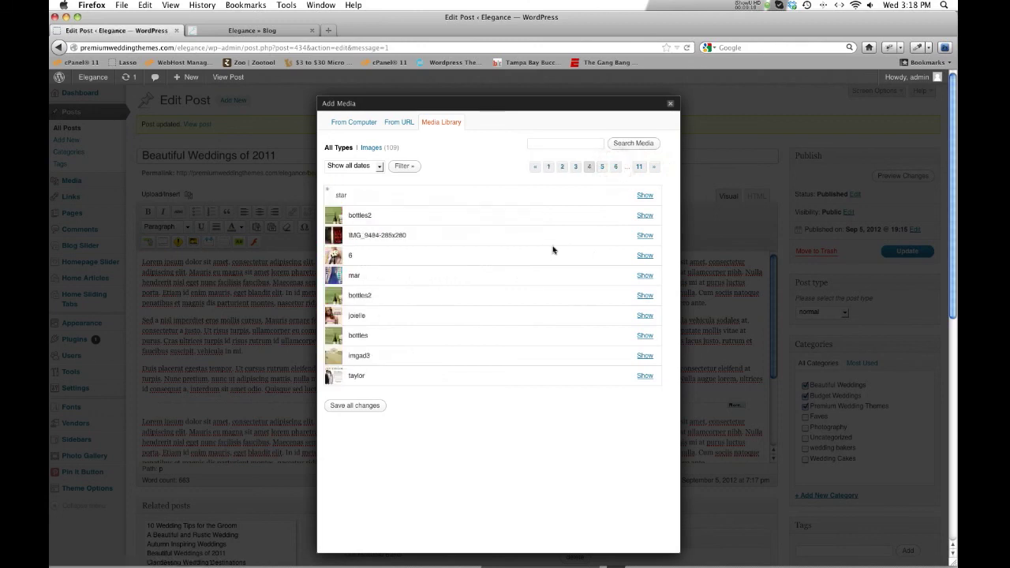
left_click(576, 167)
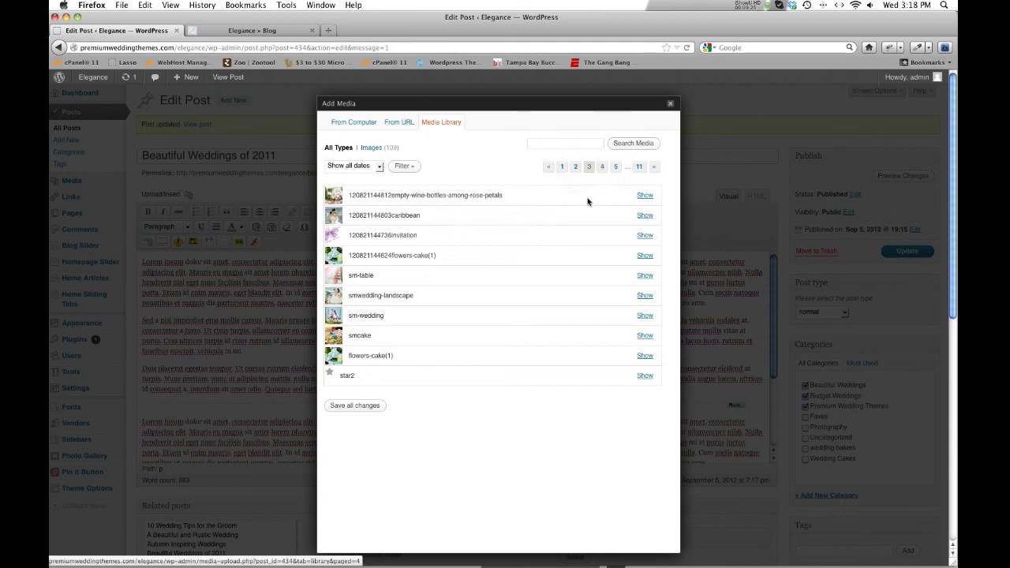
left_click(602, 166)
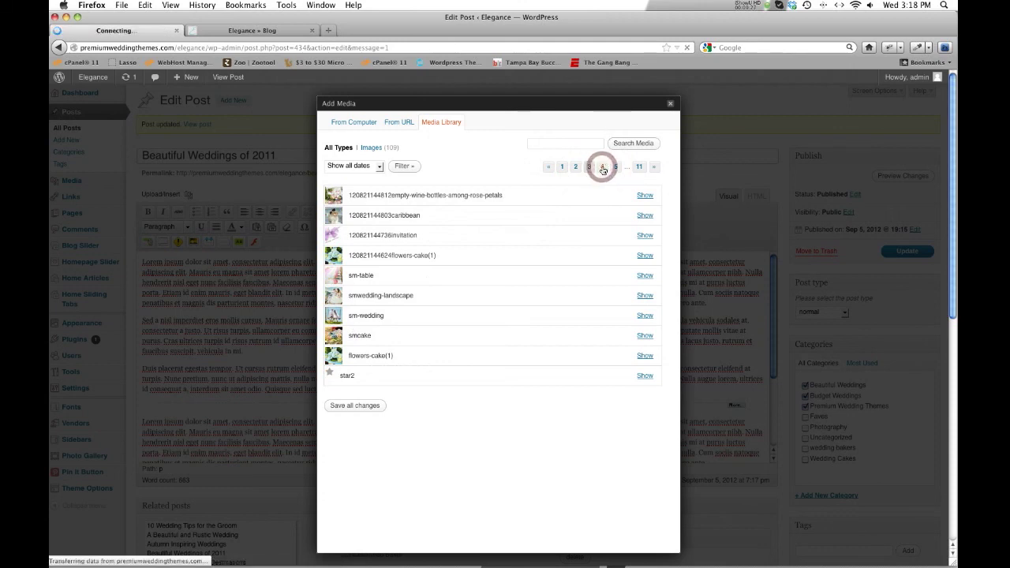
left_click(644, 236)
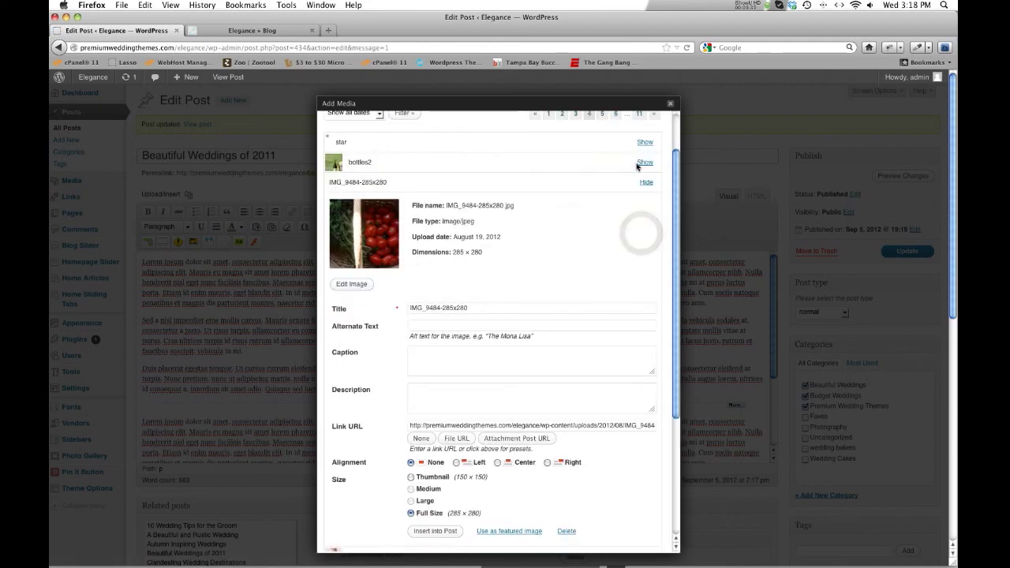
scroll(643, 165, "up", 2)
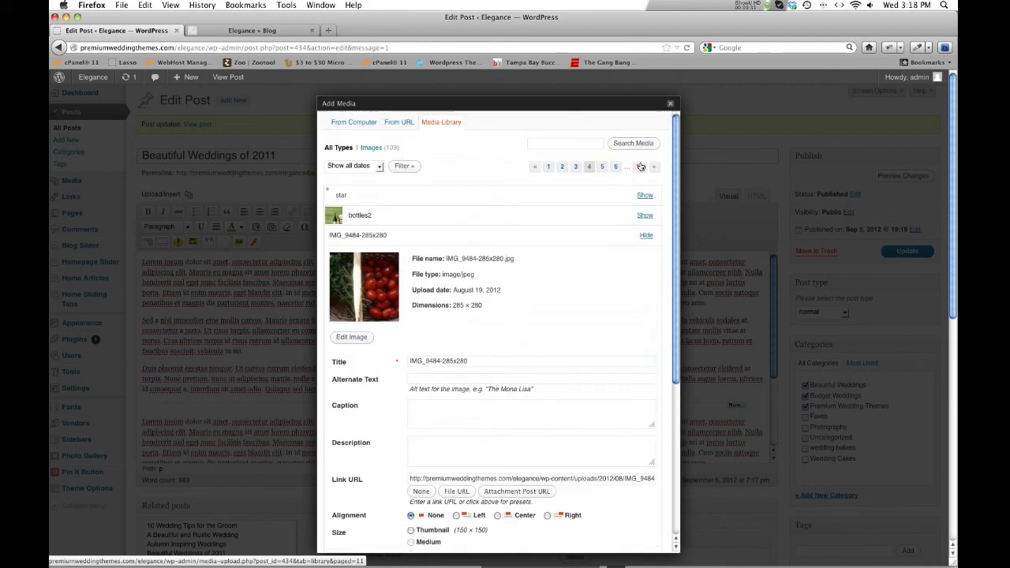
left_click(575, 166)
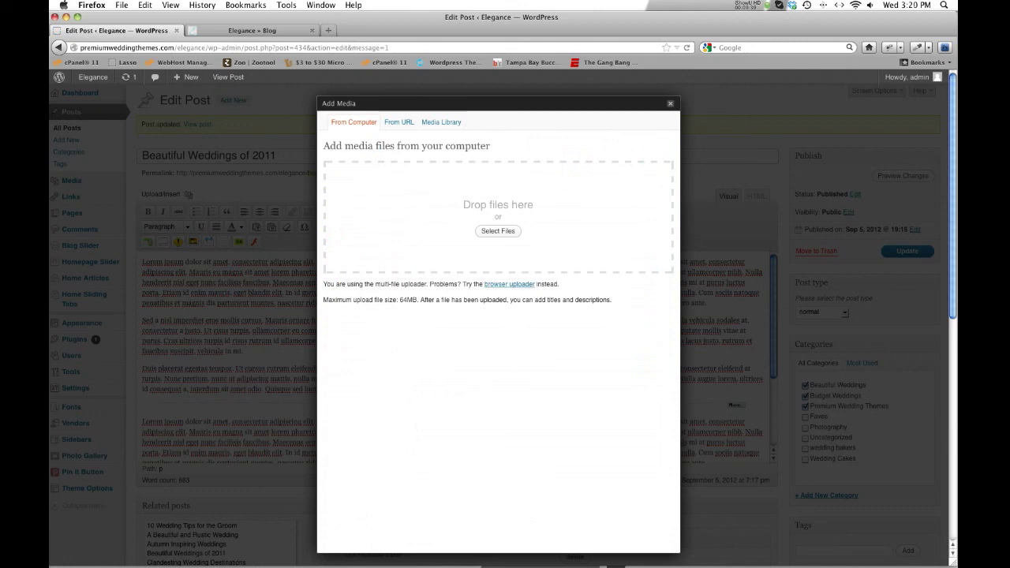
Upload photo4sizing.jpg (1732 × 1155) from the Desktop through Select Files
left_click(517, 232)
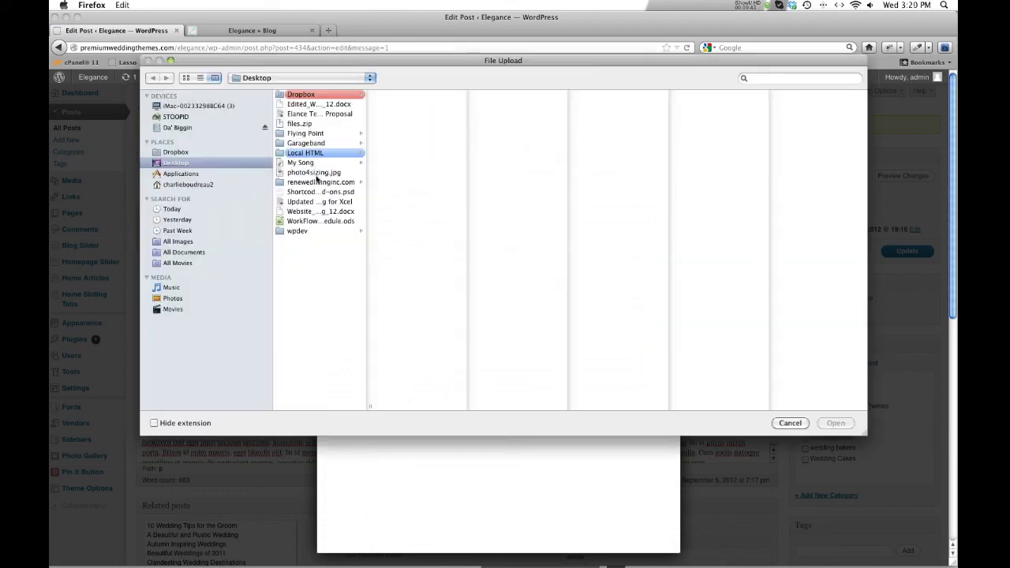
left_click(316, 175)
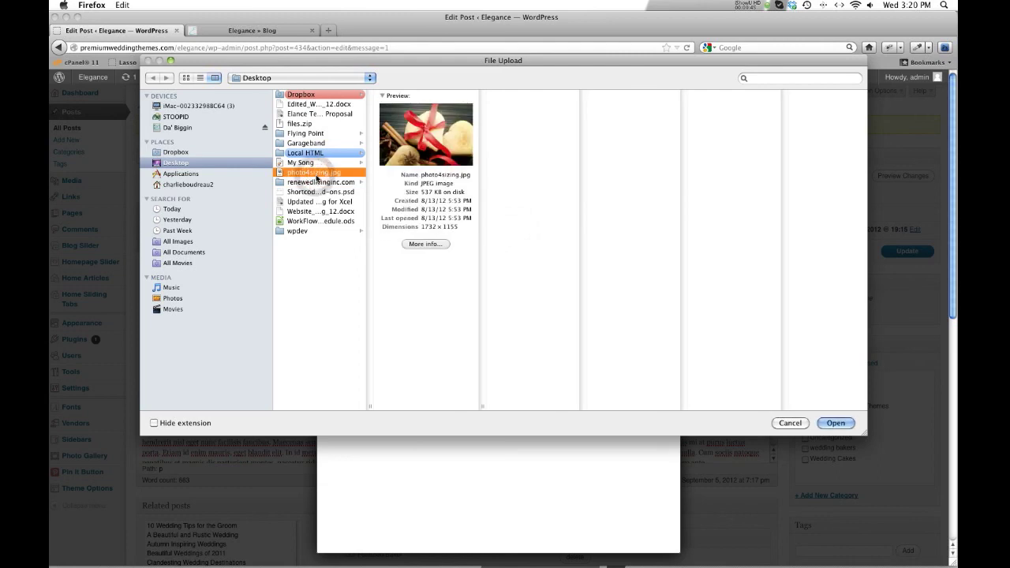
left_click_drag(421, 227, 448, 230)
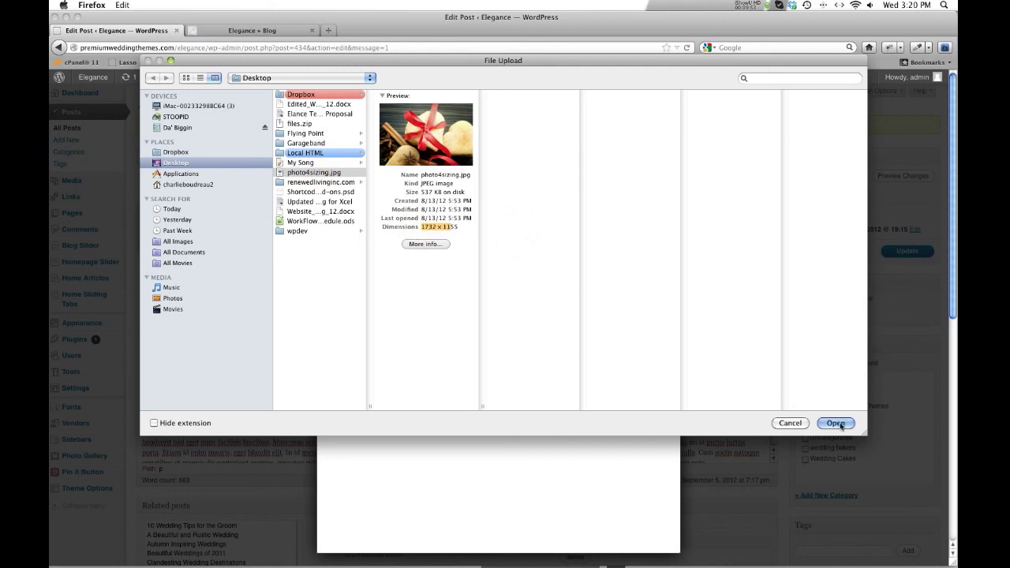
left_click(836, 424)
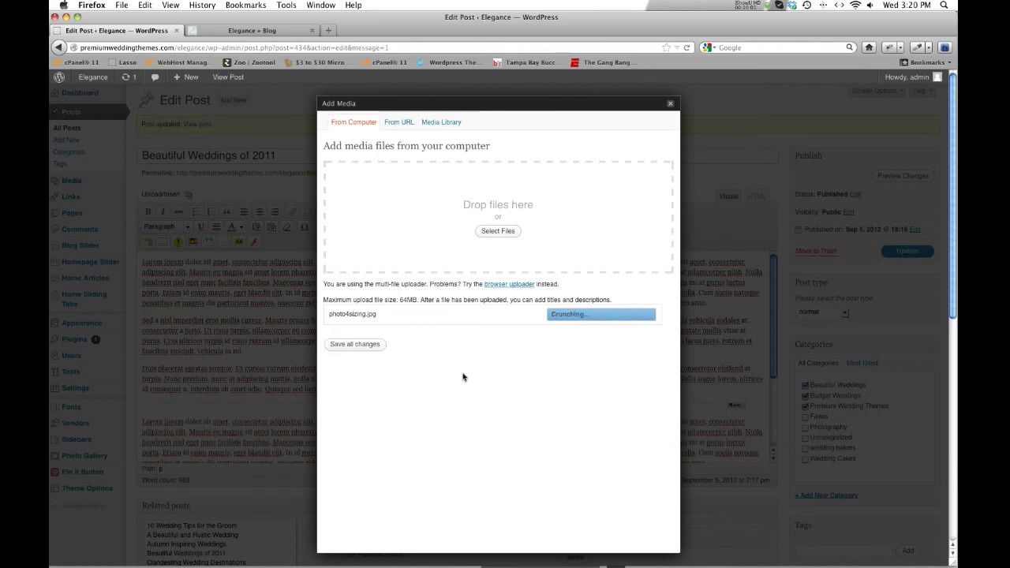
scroll(466, 368, "down", 3)
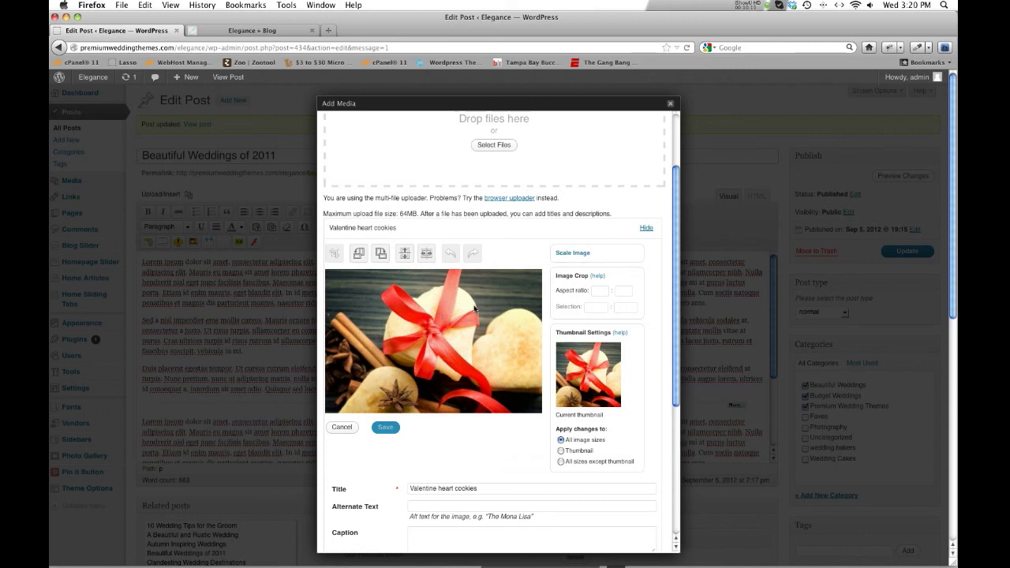
Scale the Valentine heart cookies image from 1732 to 634 px wide and save all changes
left_click(571, 254)
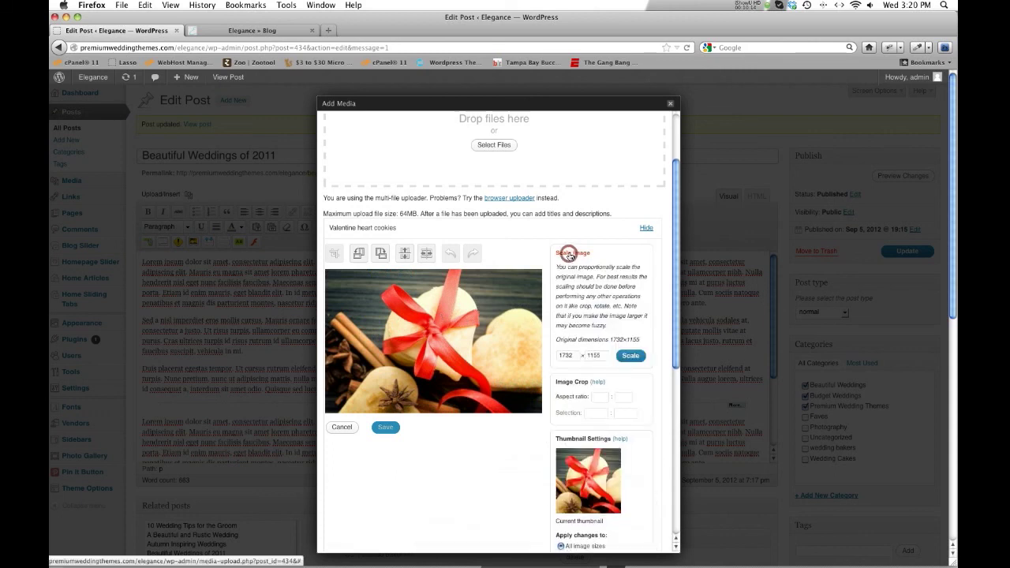
double_click(570, 356)
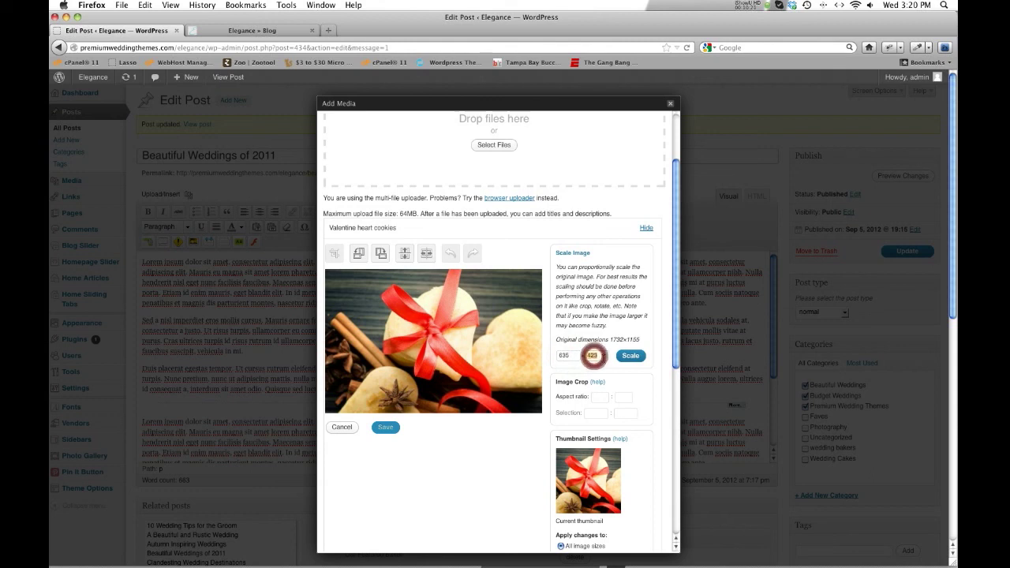
left_click(565, 356)
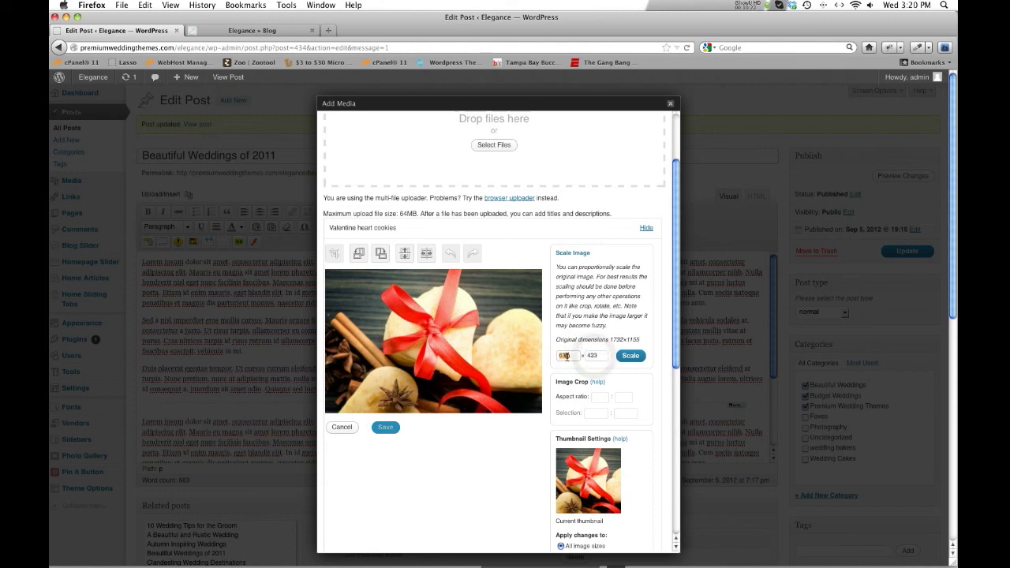
left_click(629, 356)
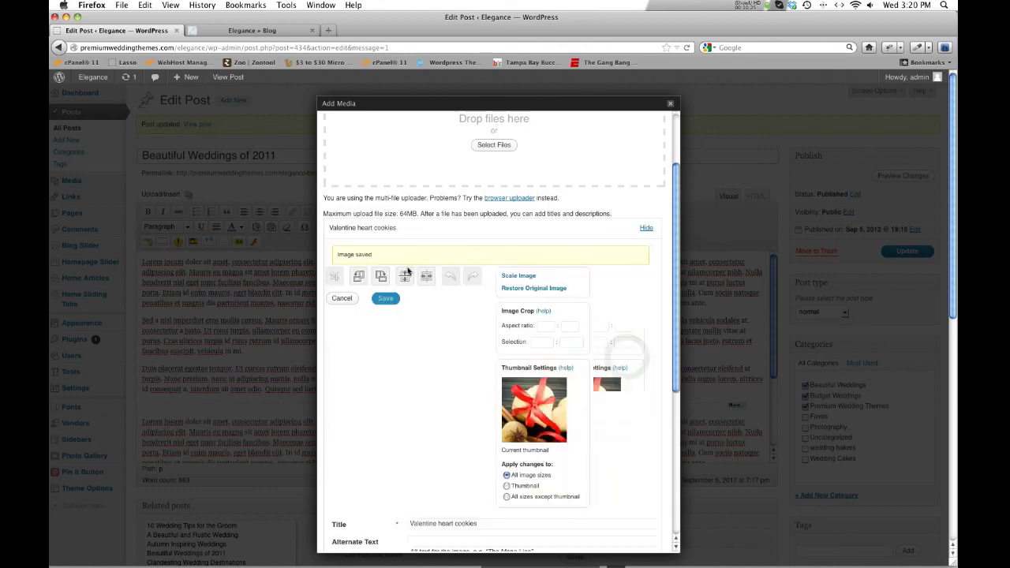
scroll(614, 392, "down", 6)
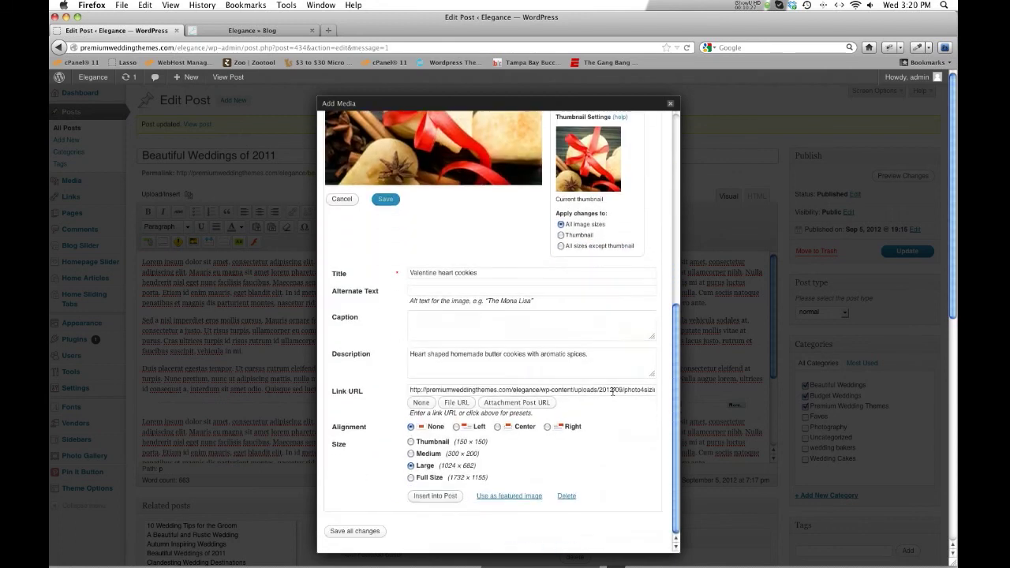
left_click(372, 535)
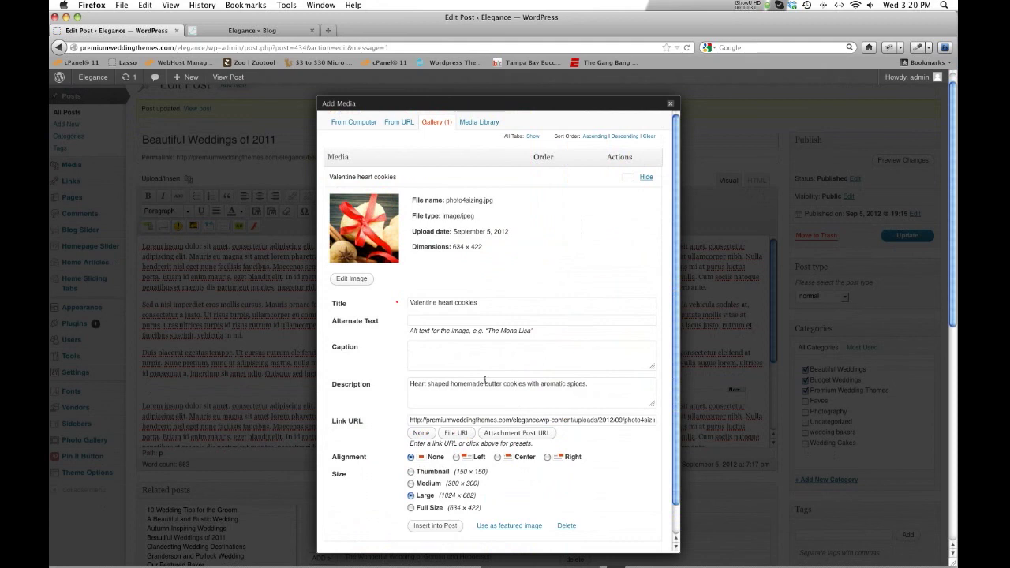
Insert the heart cookies image into the post at Full Size, 634 × 422, and save
scroll(485, 381, "down", 3)
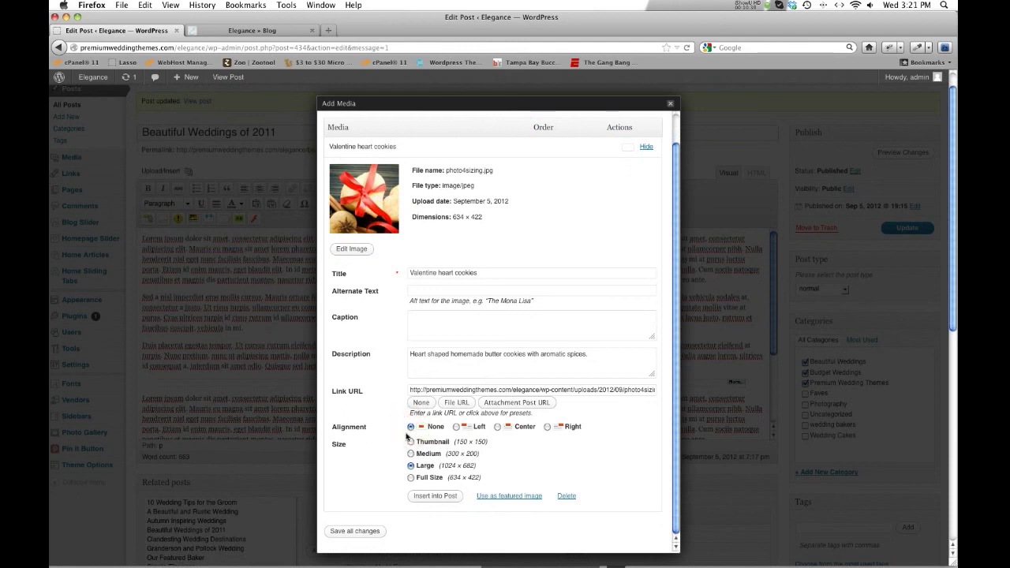
left_click(410, 478)
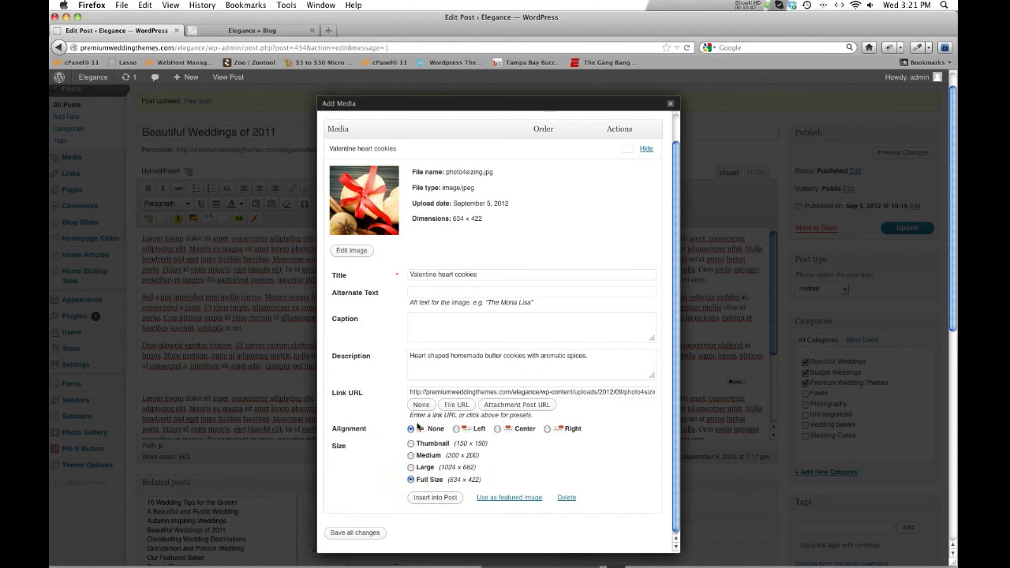
left_click(435, 497)
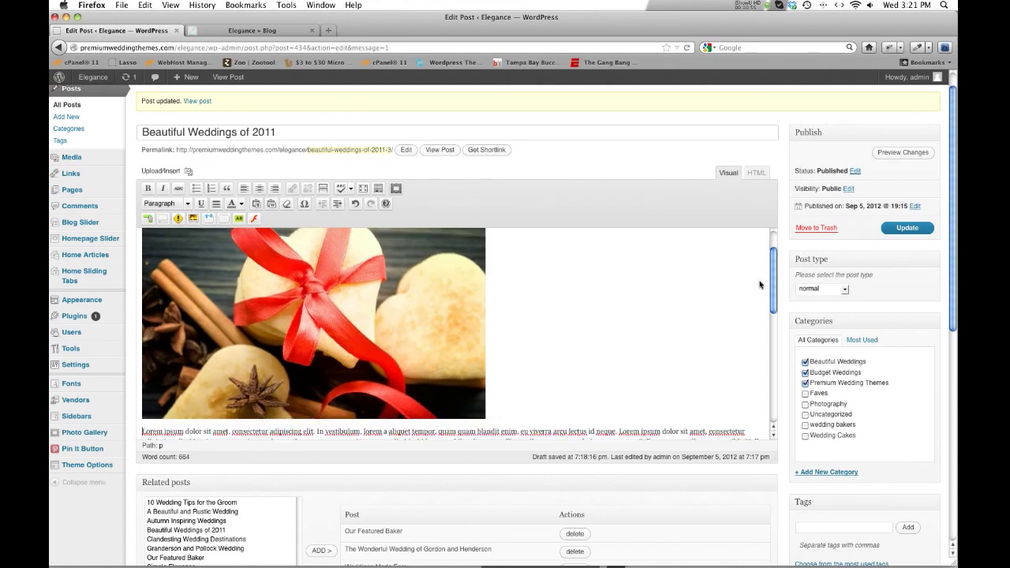
left_click(910, 229)
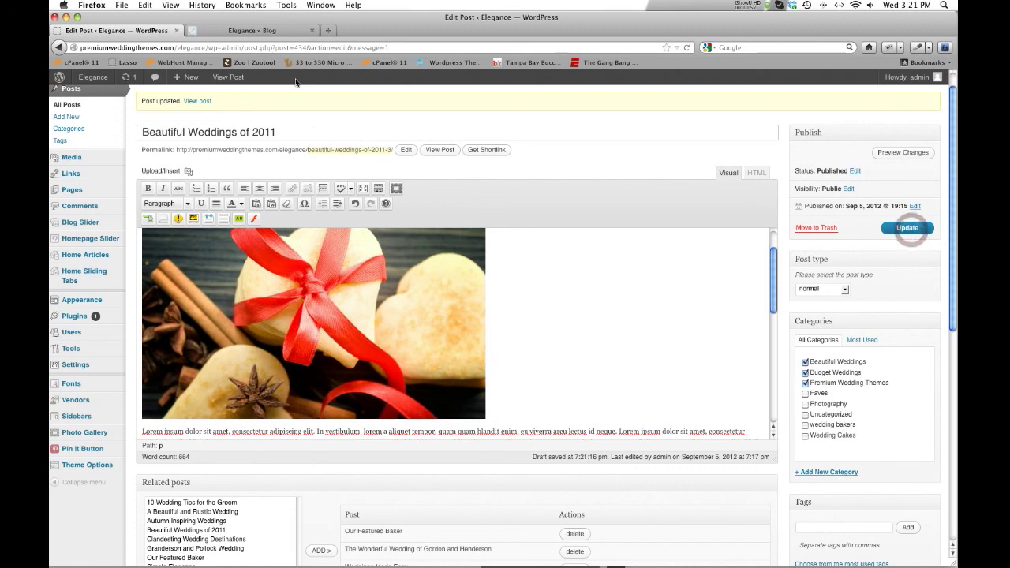
Update the post and check the heart cookies image on the reloaded live blog
left_click(906, 227)
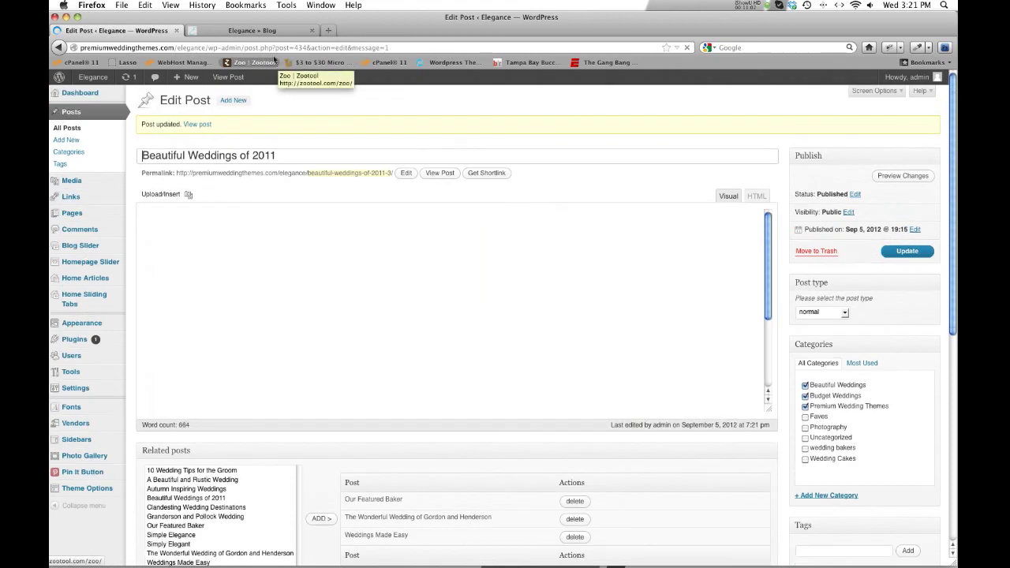
left_click(254, 30)
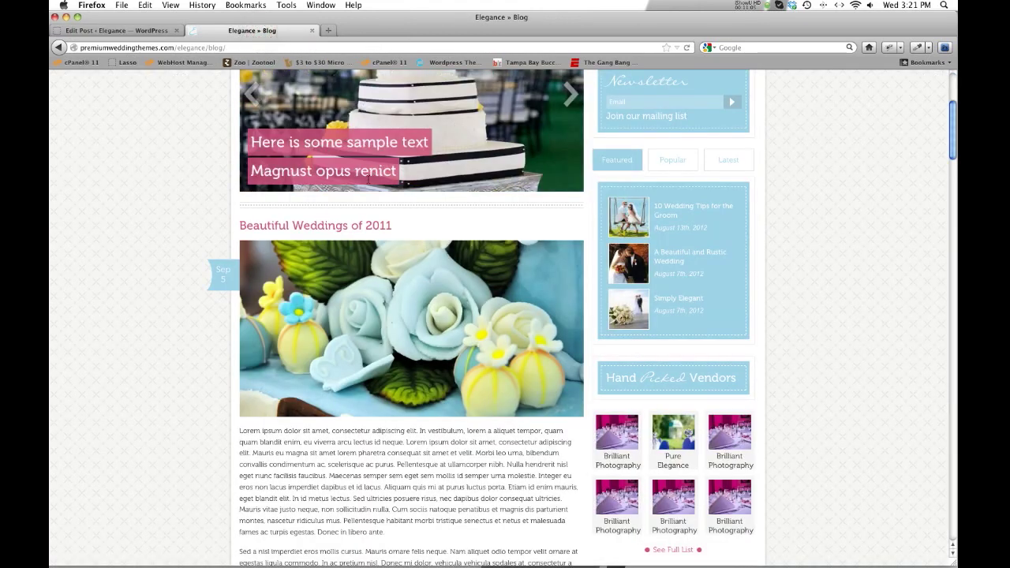
left_click(687, 48)
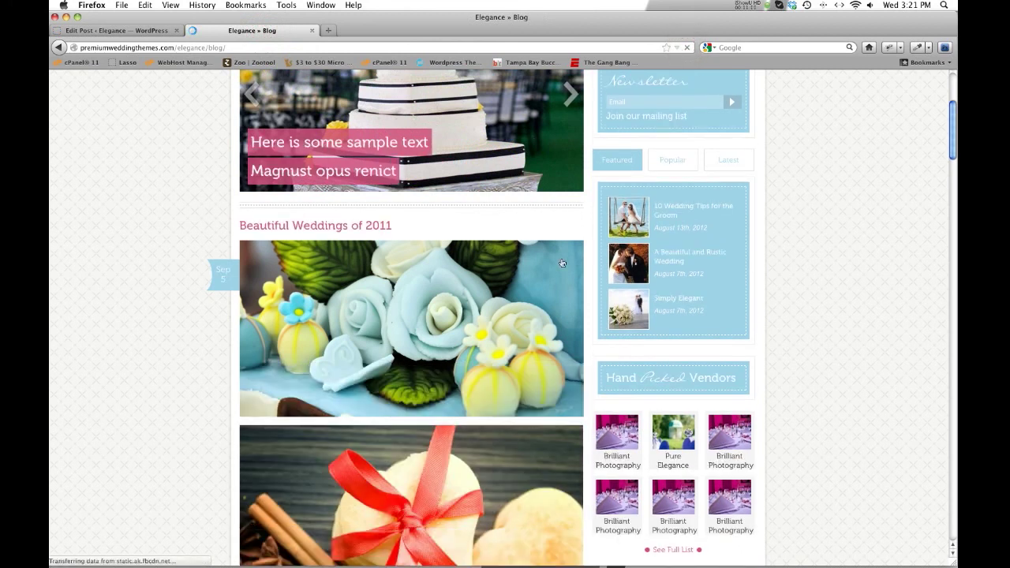
scroll(497, 298, "down", 10)
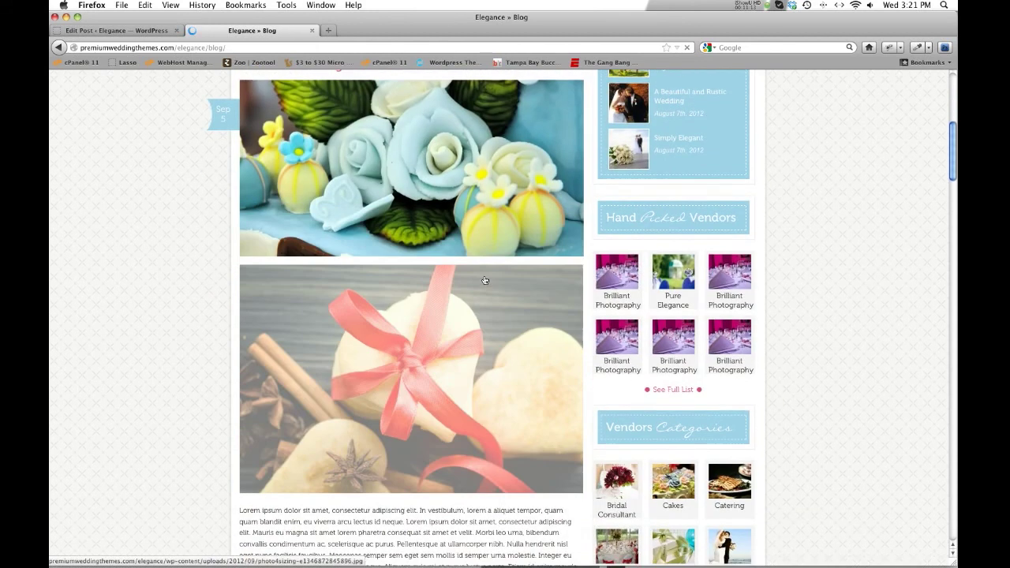
scroll(544, 358, "up", 1)
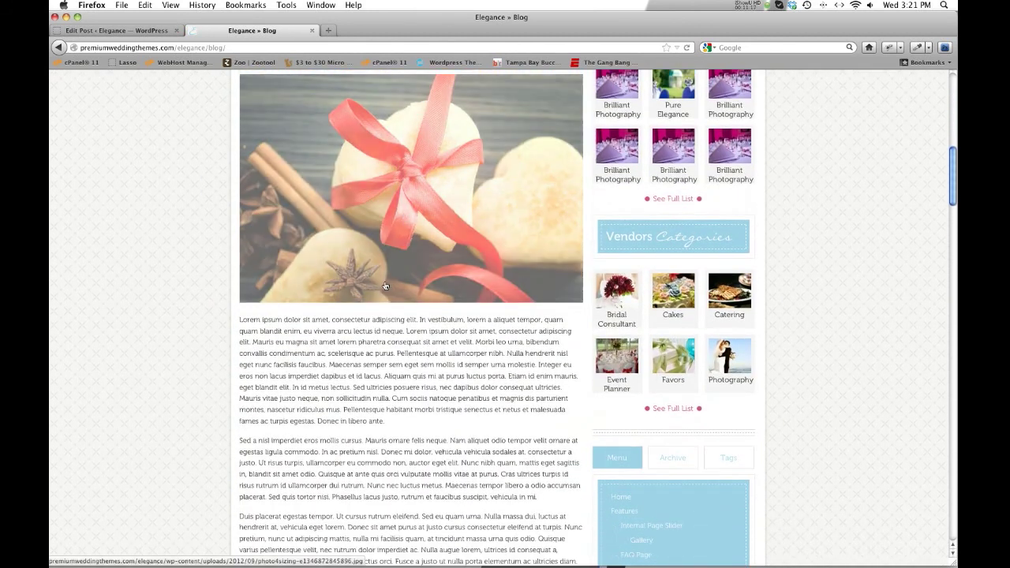
scroll(388, 322, "down", 4)
scroll(386, 274, "up", 7)
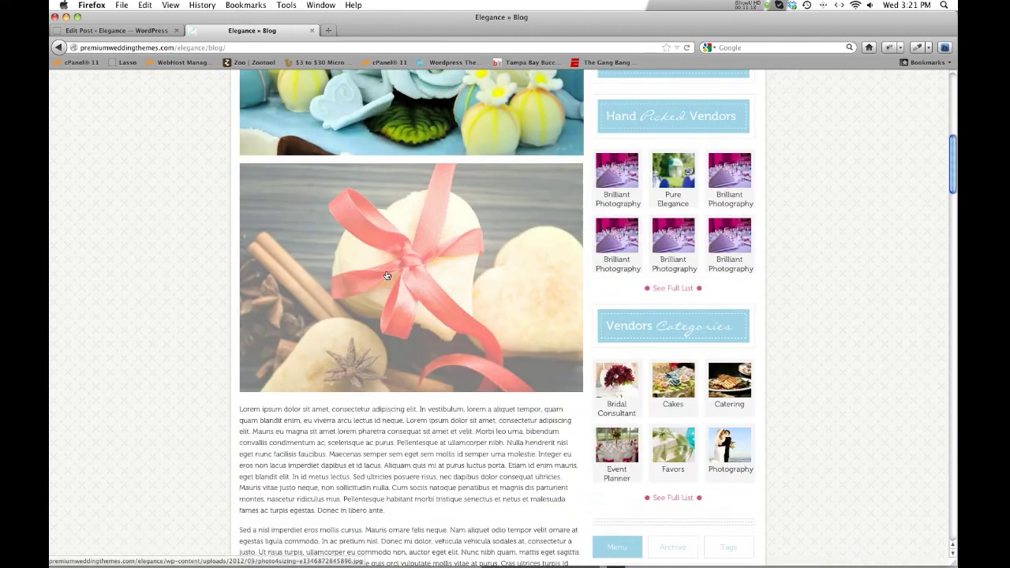
scroll(520, 367, "up", 8)
scroll(517, 356, "down", 2)
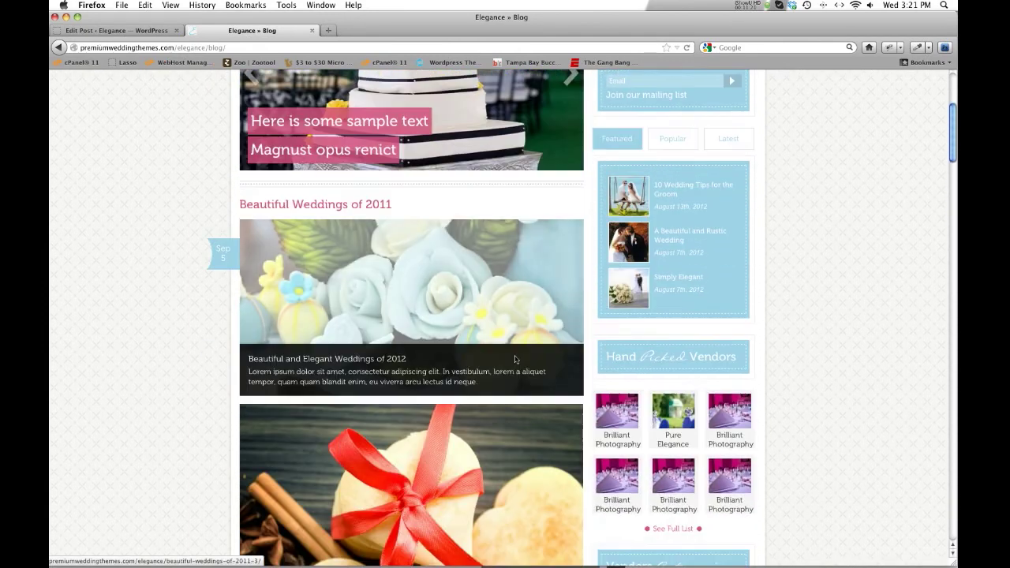
scroll(518, 356, "up", 1)
scroll(300, 251, "down", 3)
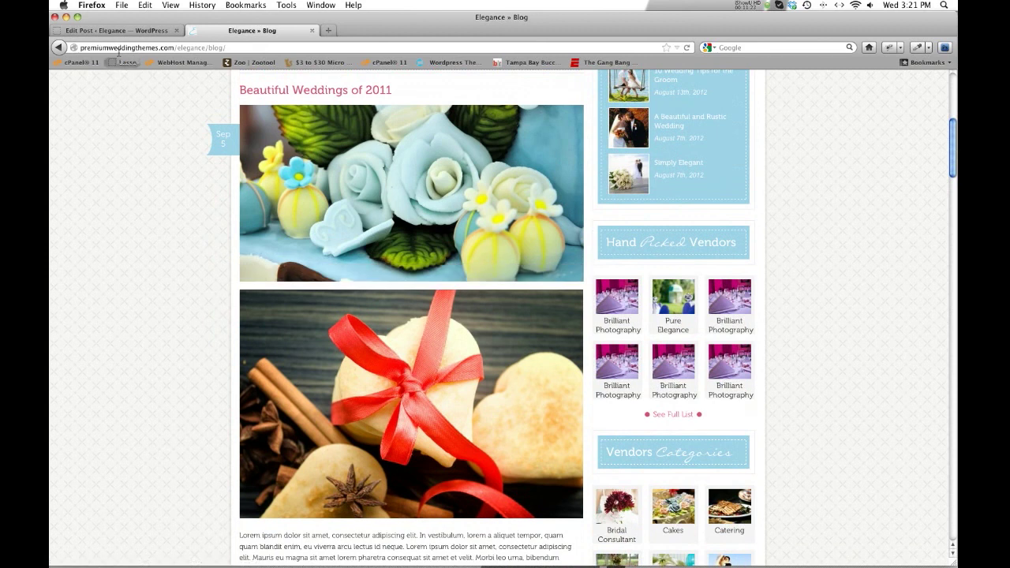
left_click(115, 31)
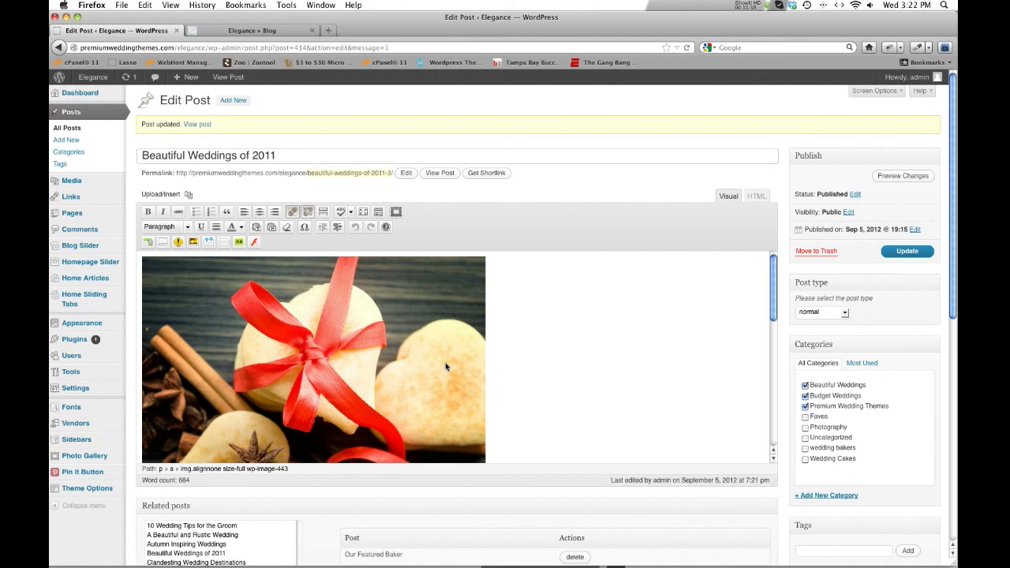
Look over the blog entry once more, then return to the post editor
left_click(237, 31)
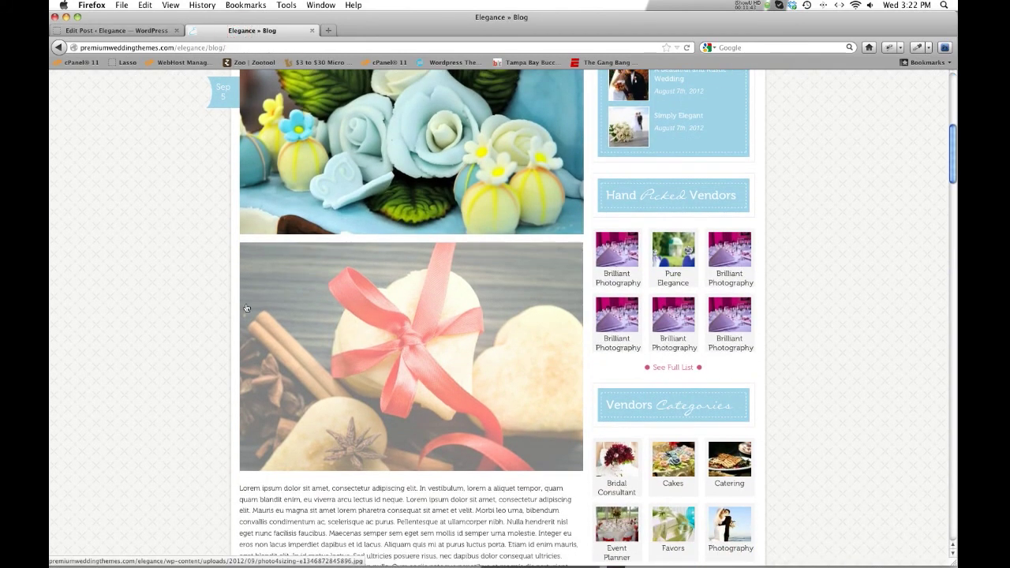
scroll(458, 184, "up", 3)
scroll(458, 184, "up", 3)
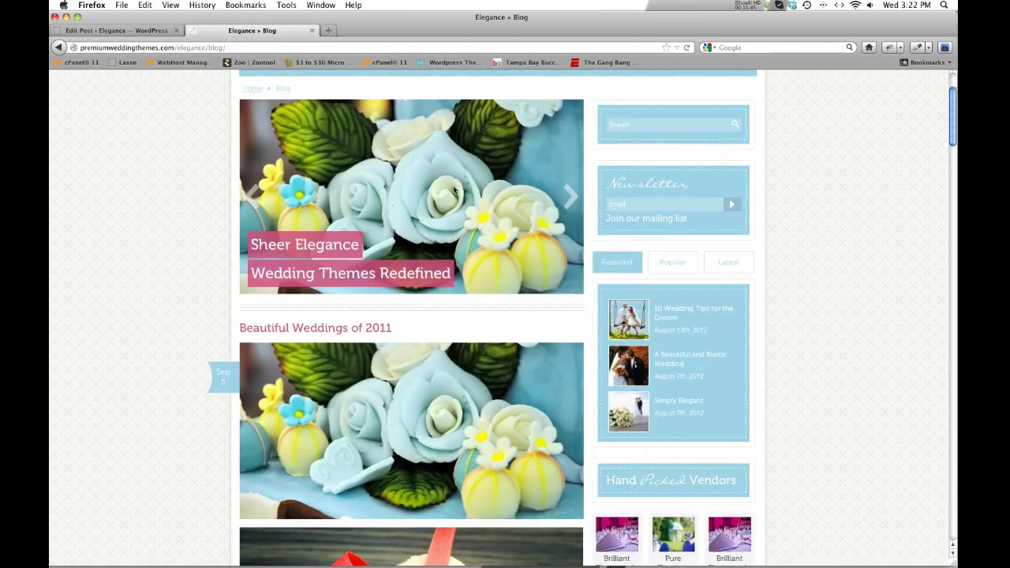
scroll(515, 425, "down", 3)
scroll(515, 425, "down", 6)
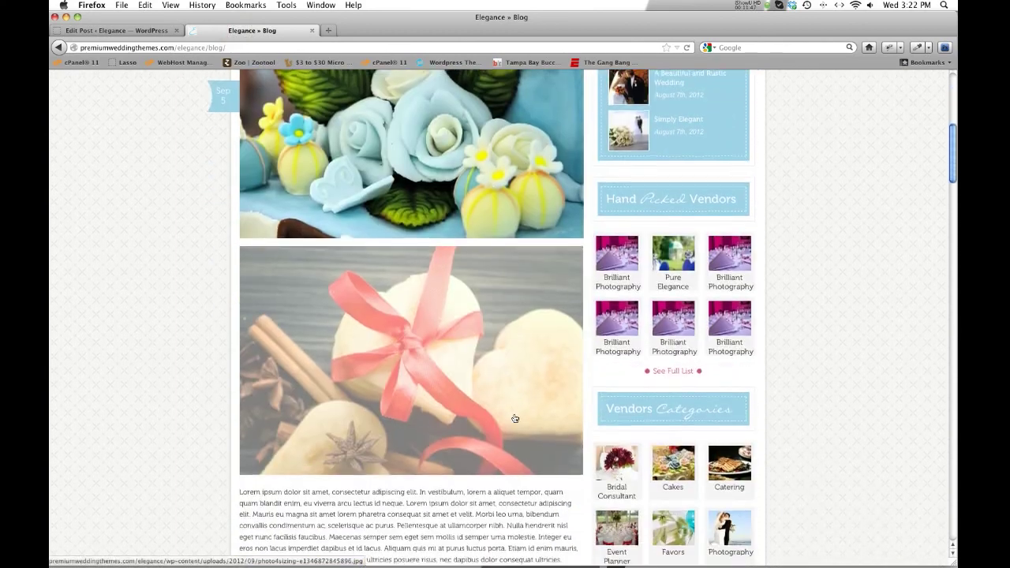
scroll(306, 297, "down", 2)
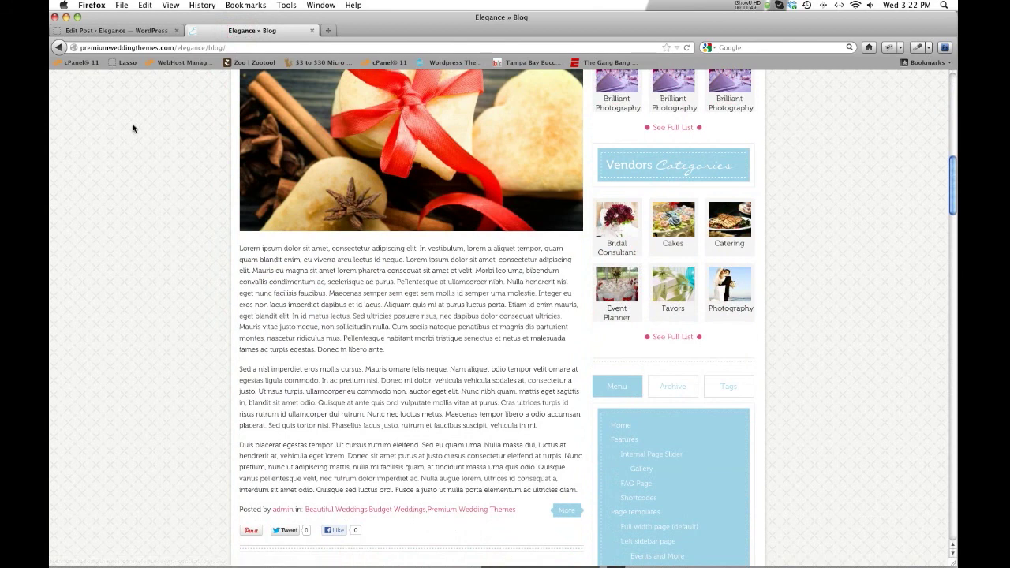
left_click(118, 30)
Place the cursor at the second paragraph and open the Add Media library
scroll(573, 229, "down", 3)
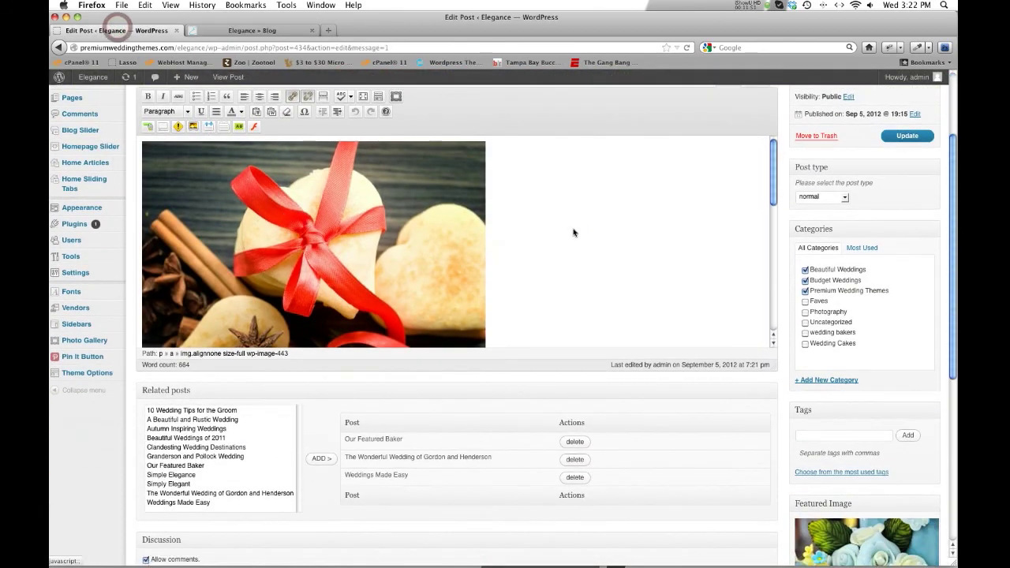
scroll(572, 230, "down", 3)
scroll(572, 229, "down", 3)
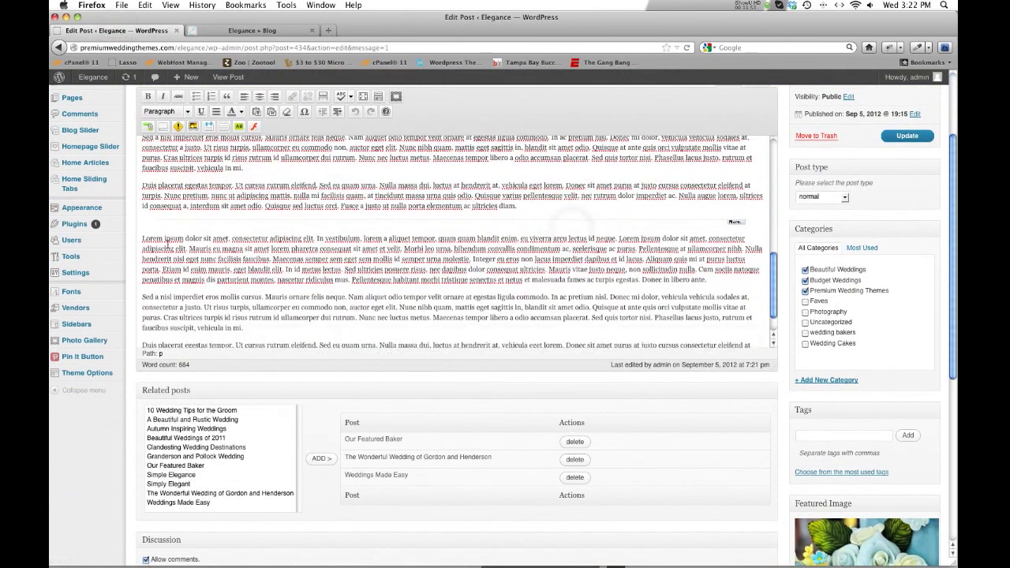
scroll(164, 242, "up", 3)
scroll(153, 299, "down", 1)
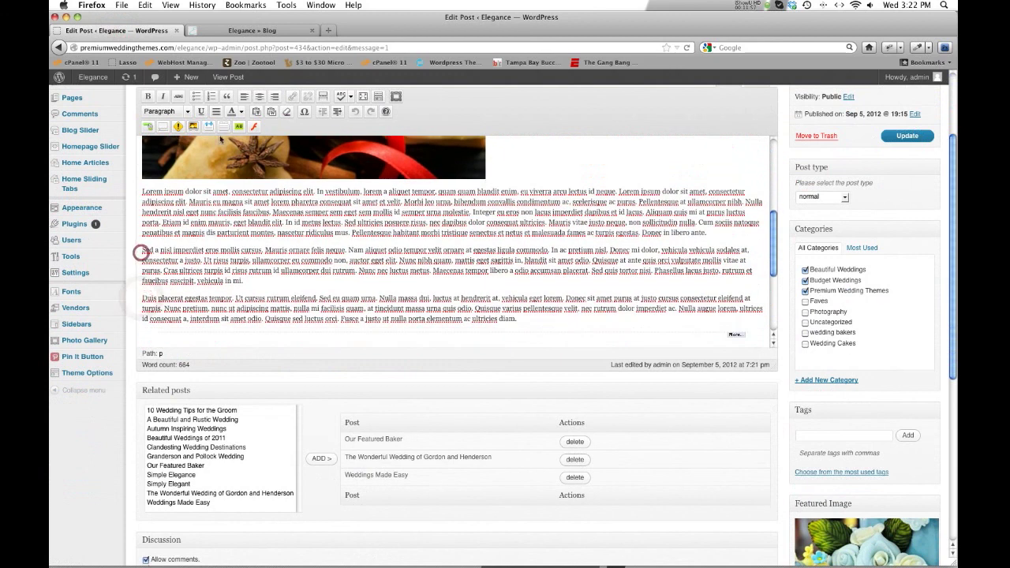
scroll(144, 255, "up", 3)
scroll(374, 203, "up", 3)
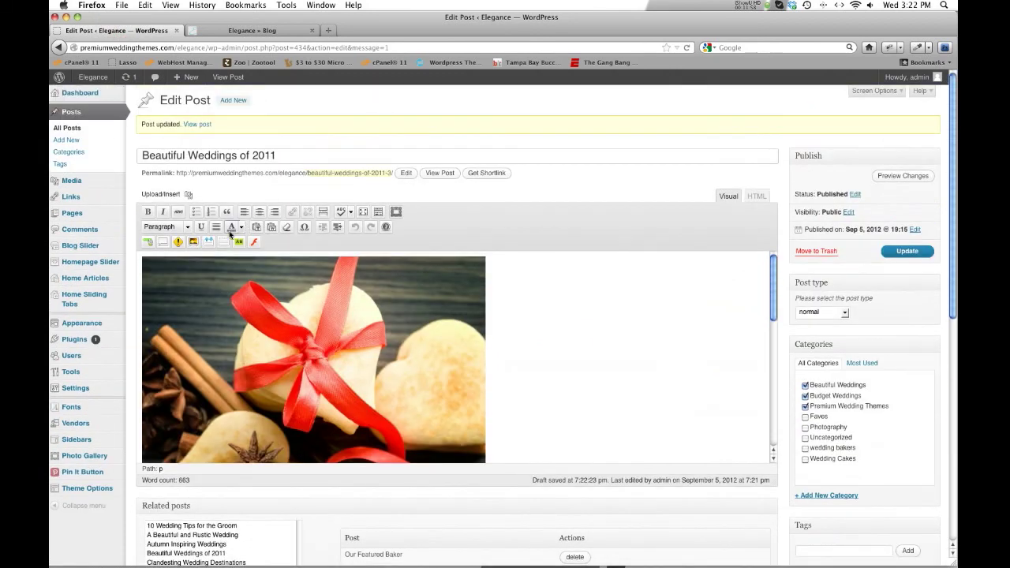
left_click(187, 197)
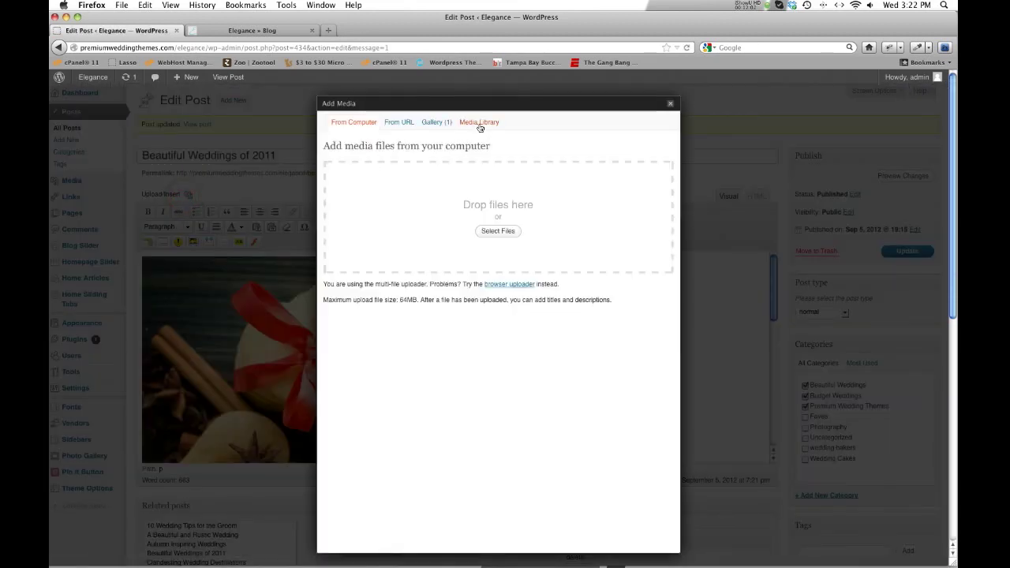
left_click(480, 124)
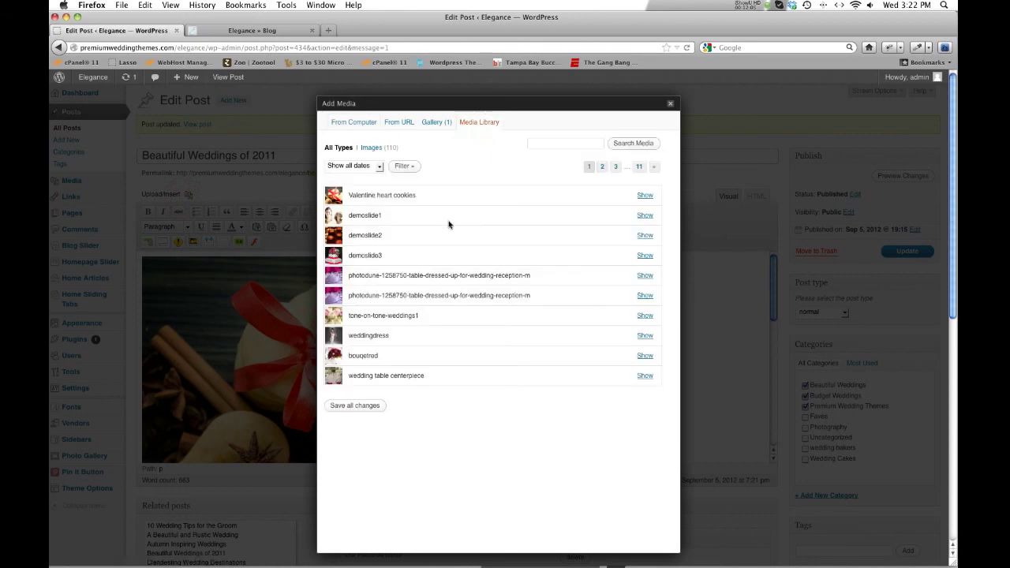
Insert demoslide2 as a right-aligned 150 × 150 thumbnail and update the post
left_click(645, 235)
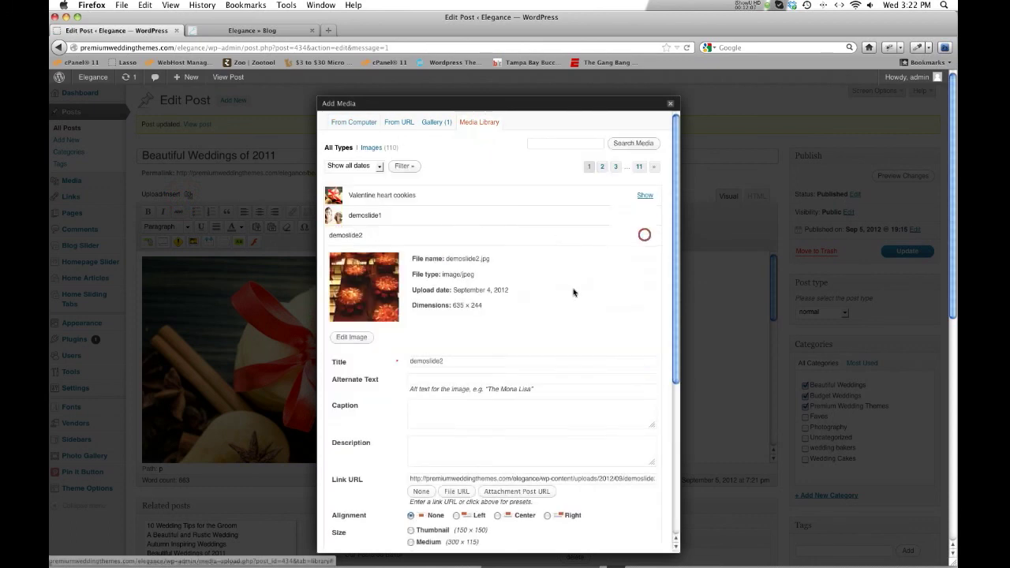
scroll(573, 290, "down", 3)
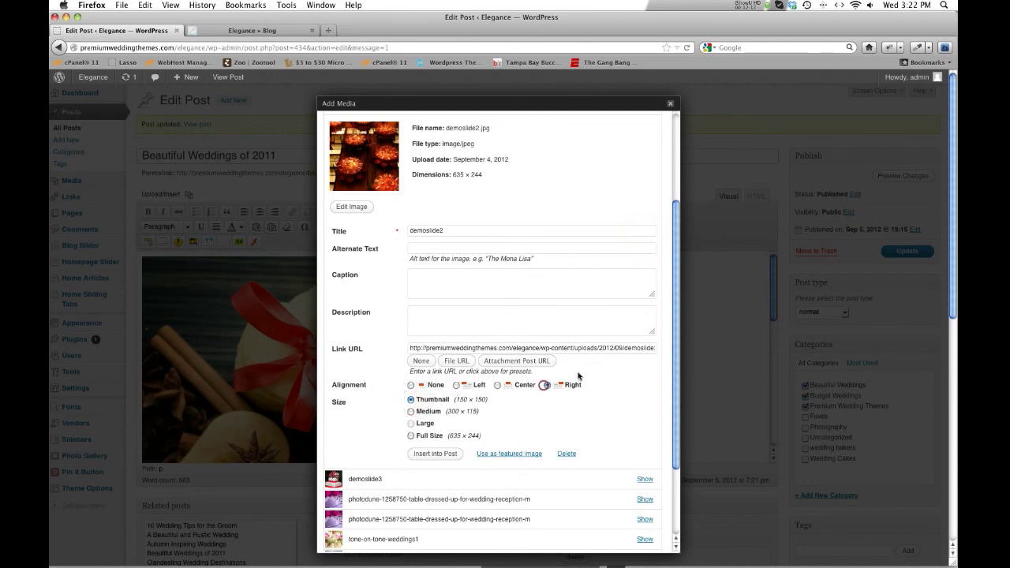
left_click(447, 454)
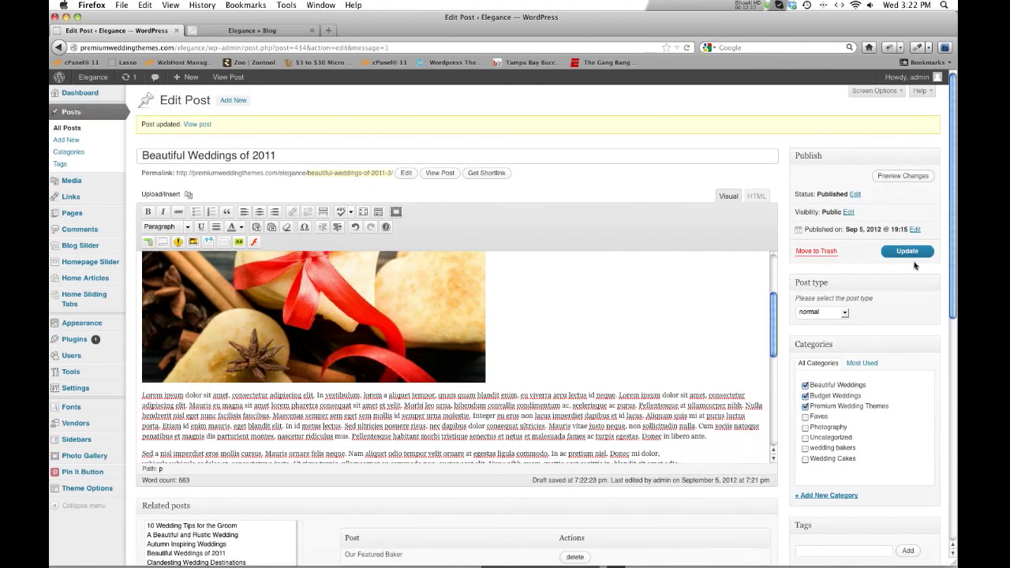
left_click(910, 252)
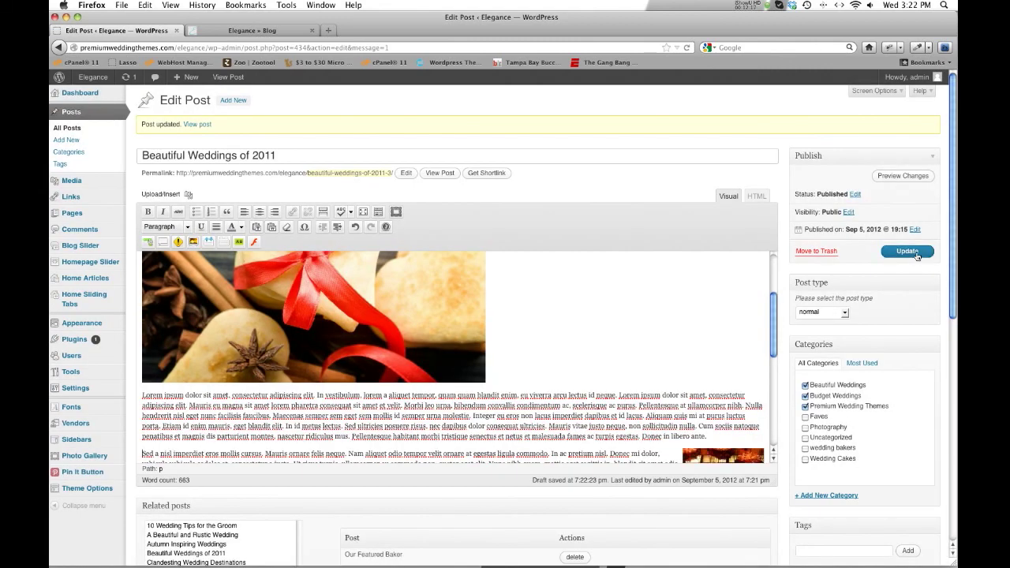
Reload the live blog and check the right-aligned demoslide2 thumbnail in the post
left_click(238, 32)
left_click(686, 47)
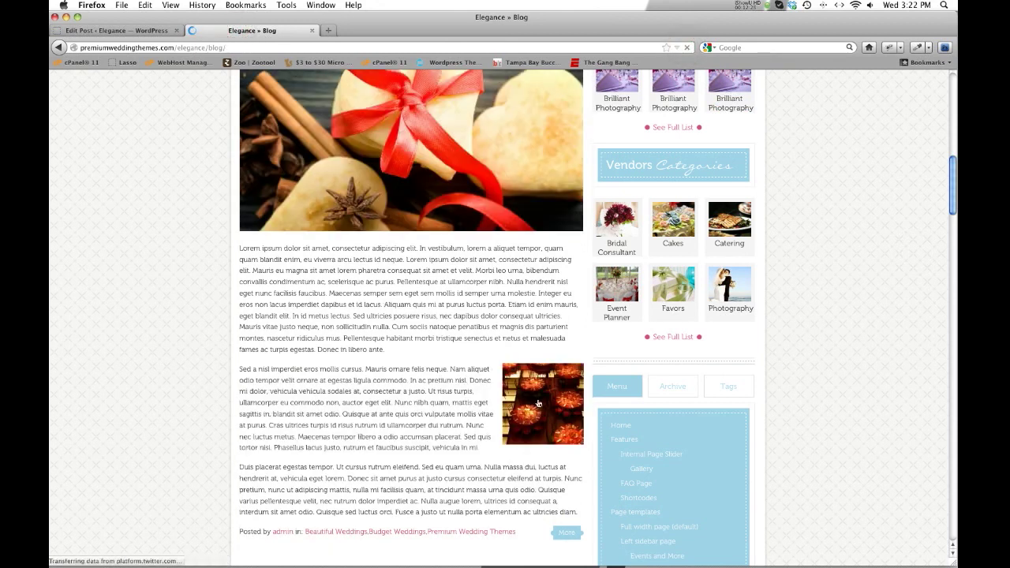
scroll(371, 339, "down", 3)
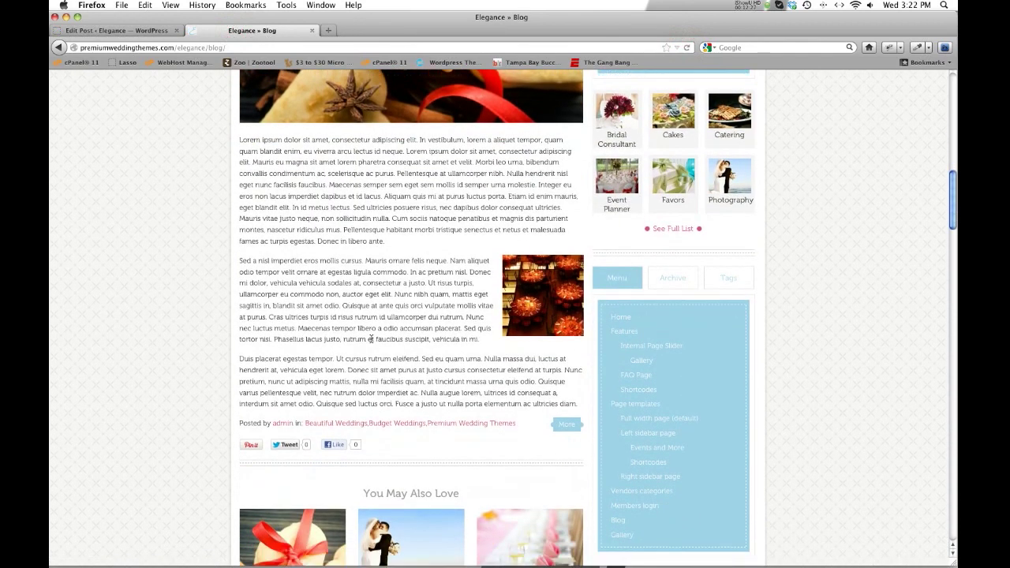
scroll(371, 339, "up", 10)
scroll(373, 328, "down", 3)
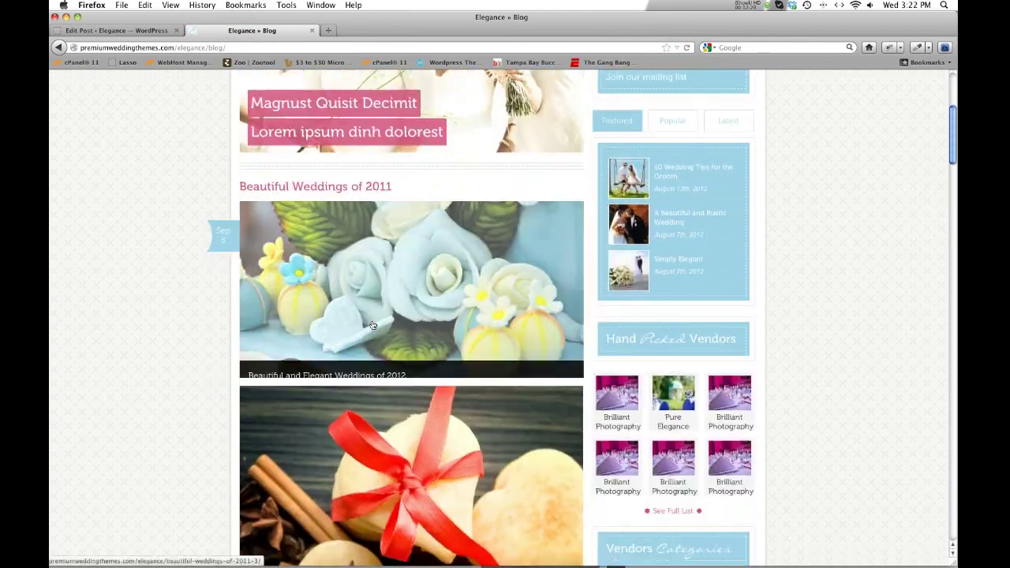
scroll(373, 325, "down", 8)
scroll(340, 292, "up", 5)
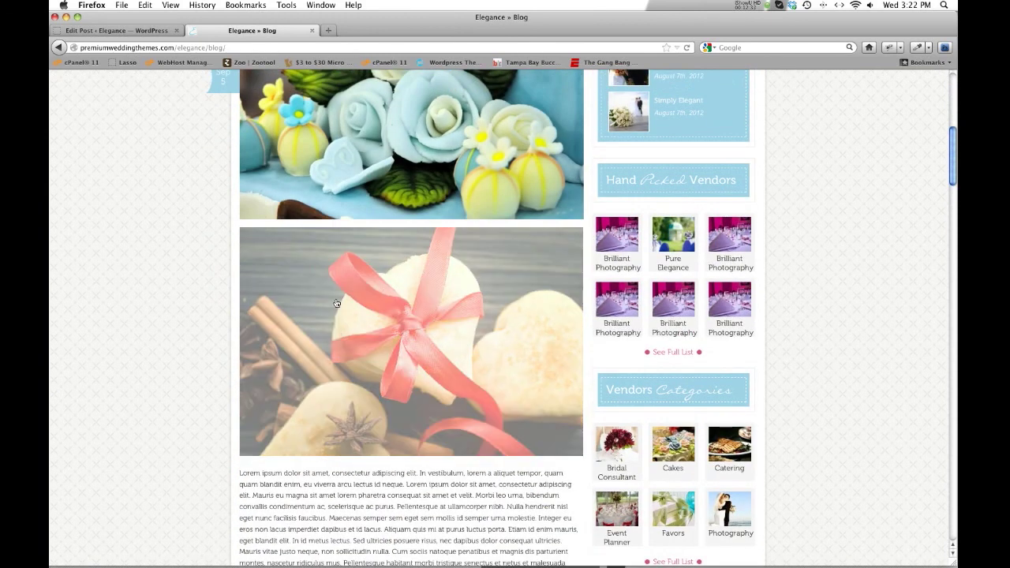
scroll(336, 303, "up", 5)
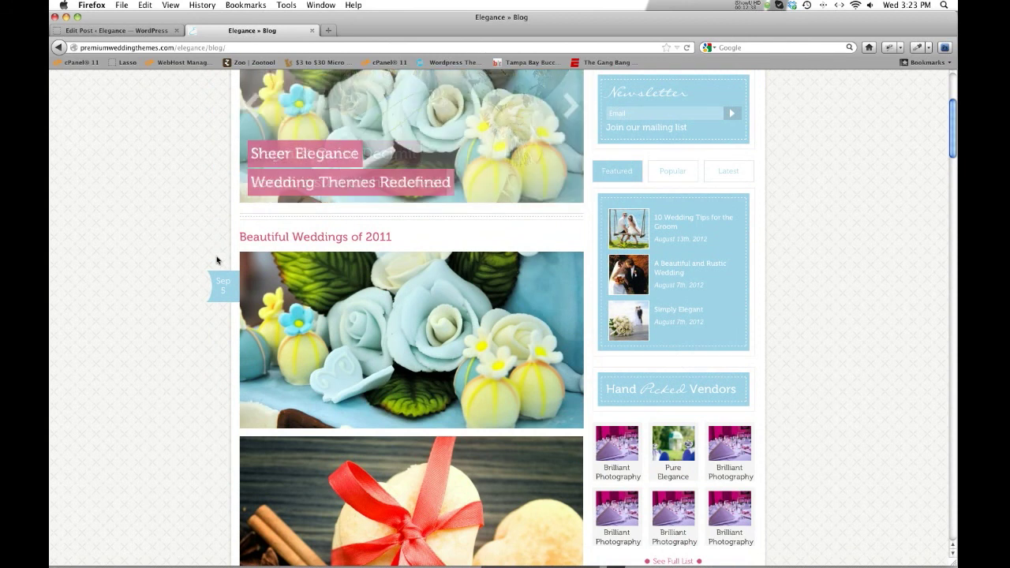
scroll(209, 250, "up", 1)
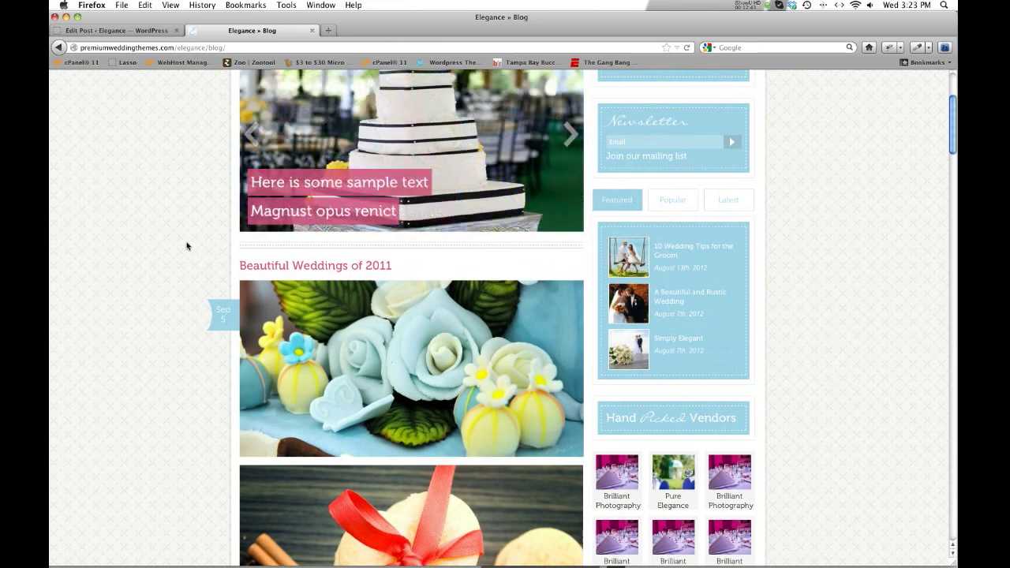
Return to the editor and start a blank new post with Add New
left_click(150, 243)
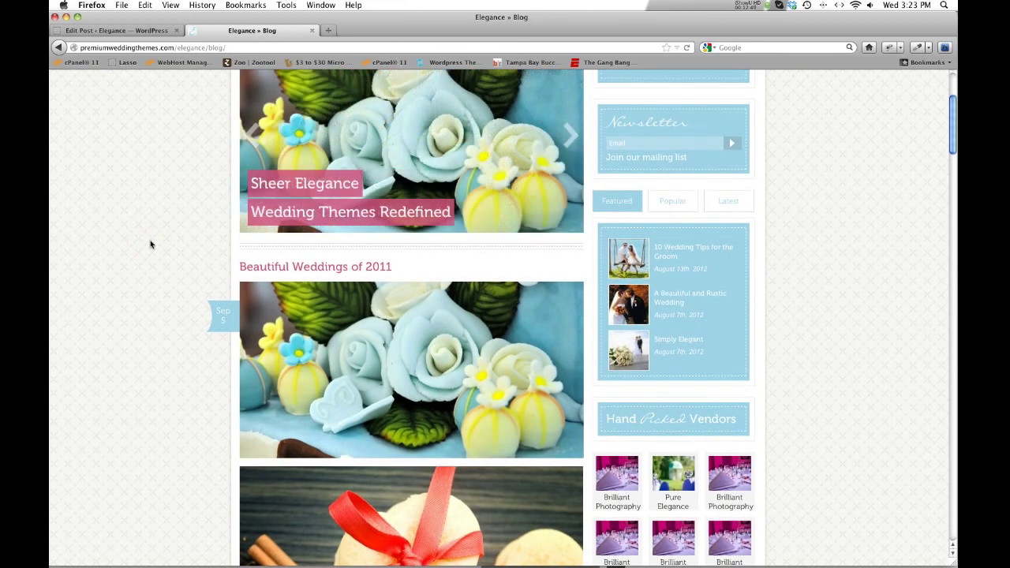
scroll(150, 243, "up", 5)
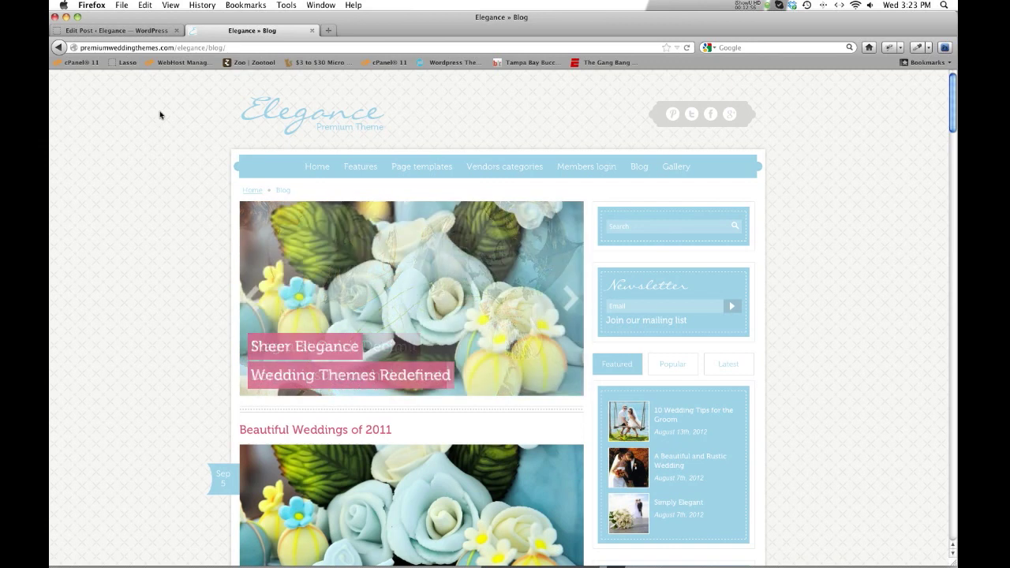
left_click(124, 31)
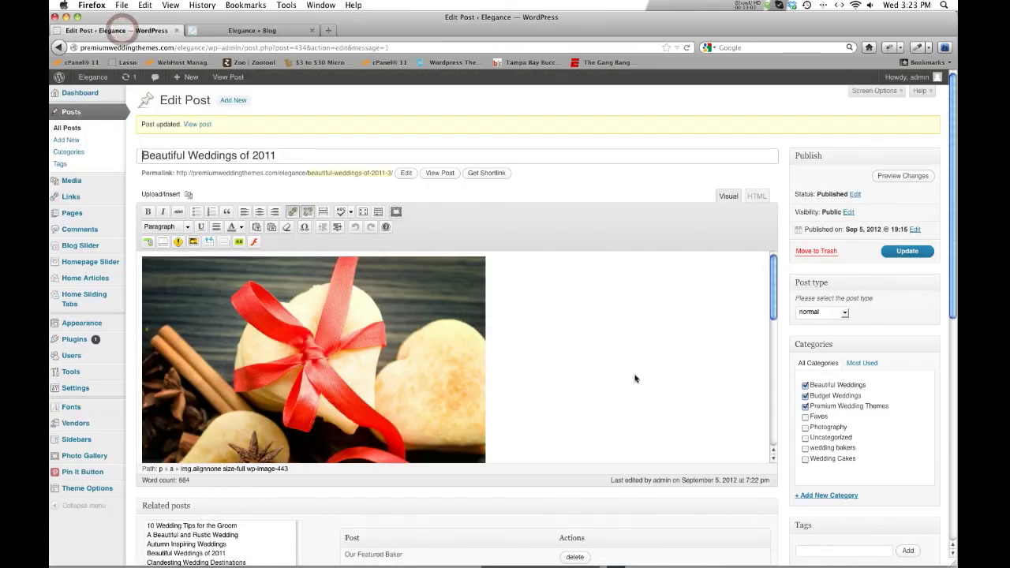
left_click(226, 105)
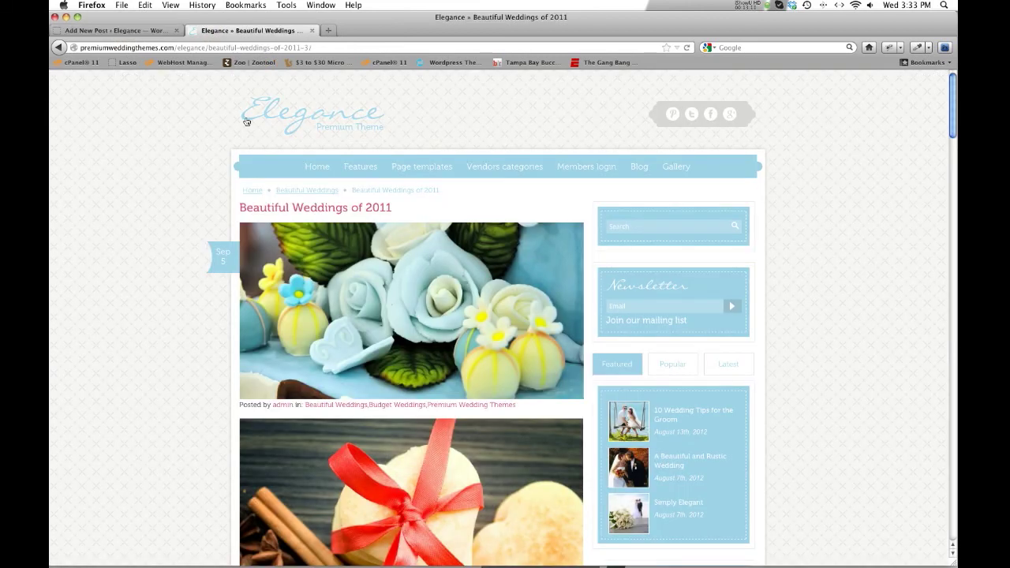
left_click(122, 28)
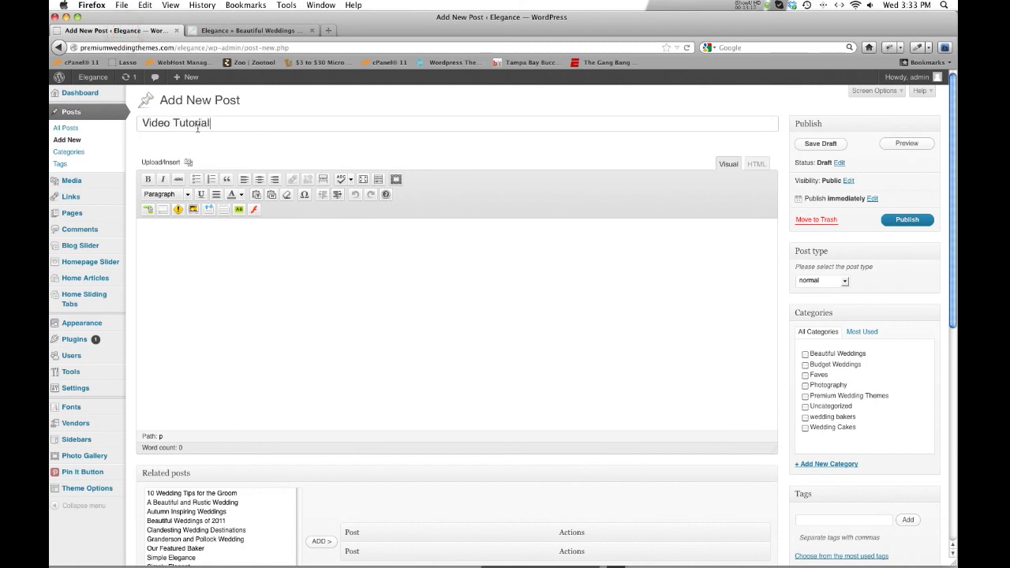
Paste the Lorem ipsum paragraph into the Video Tutorial post body
key("Tab")
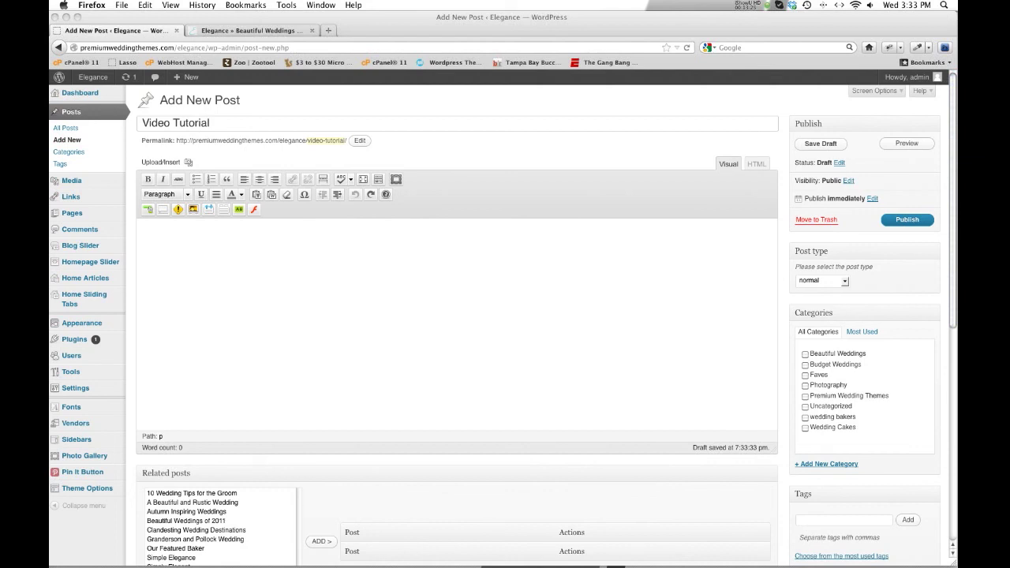
left_click(271, 287)
type("Lorem ipsum dolor sit amet, consectetur adipiscing elit. In vestibulum, lorem a aliquet tempor, quam quam blandit enim, eu viverra arcu lectus id neque. Lorem ipsum dolor sit amet, consectetur adipiscing elit. Mauris eu magna sit amet lorem pharetra consequat sit amet et velit. Morbi leo urna, bibendum convallis condimentum ac, scelerisque ac purus. Pellentesque at ullamcorper nibh. Nulla hendrerit nisl eget nunc facilisis faucibus. Maecenas semper sem eget sem mollis id semper urna molestie. Integer eu eros non lacus imperdiet dapibus et id lacus. Aliquam quis mi at purus luctus porta. Etiam id enim mauris, eget blandit elit. In id metus lectus. Sed ultricies posuere risus, nec dapibus dolor consequat ultricies. Mauris vitae justo neque, non sollicitudin nulla. Cum sociis natoque penatibus et magnis dis parturient montes, nascetur ridiculus mus. Pellentesque habitant morbi tristique senectus et netus et malesuada fames ac turpis egestas. Donec in libero ante.")
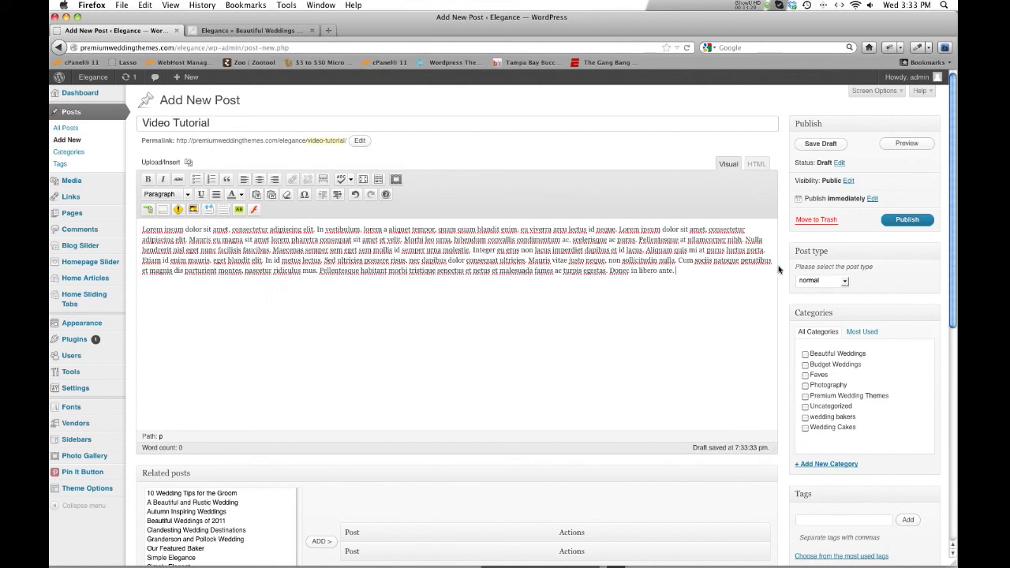
Set post type to video, file under Beautiful Weddings and Budget Weddings, and publish
left_click(843, 280)
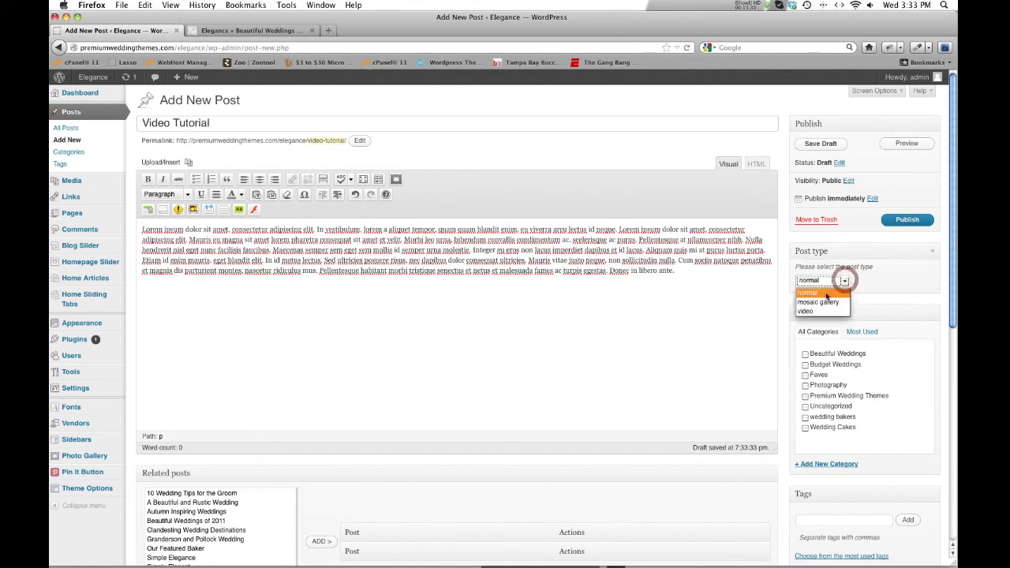
left_click(810, 312)
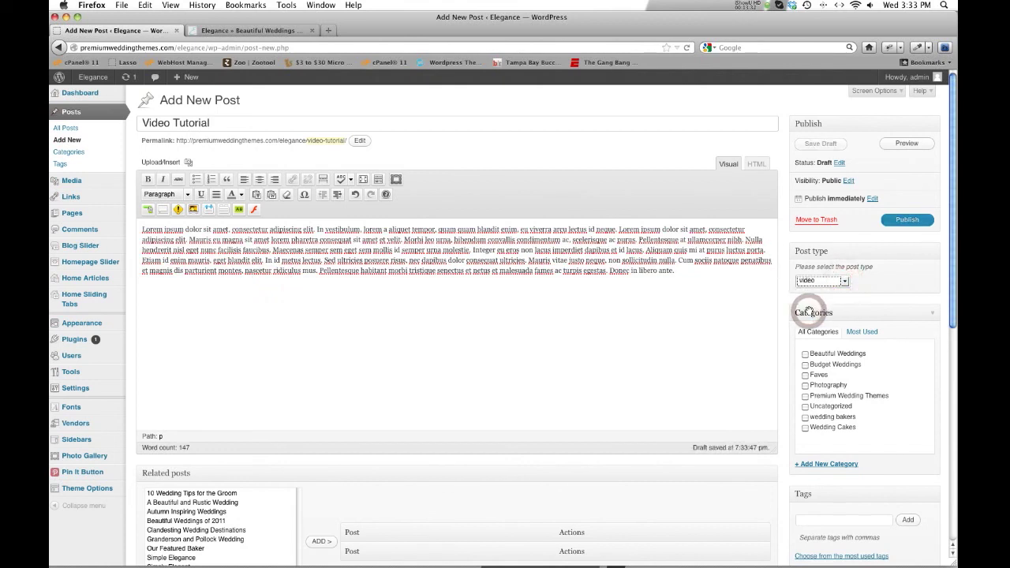
left_click(868, 283)
left_click(806, 365)
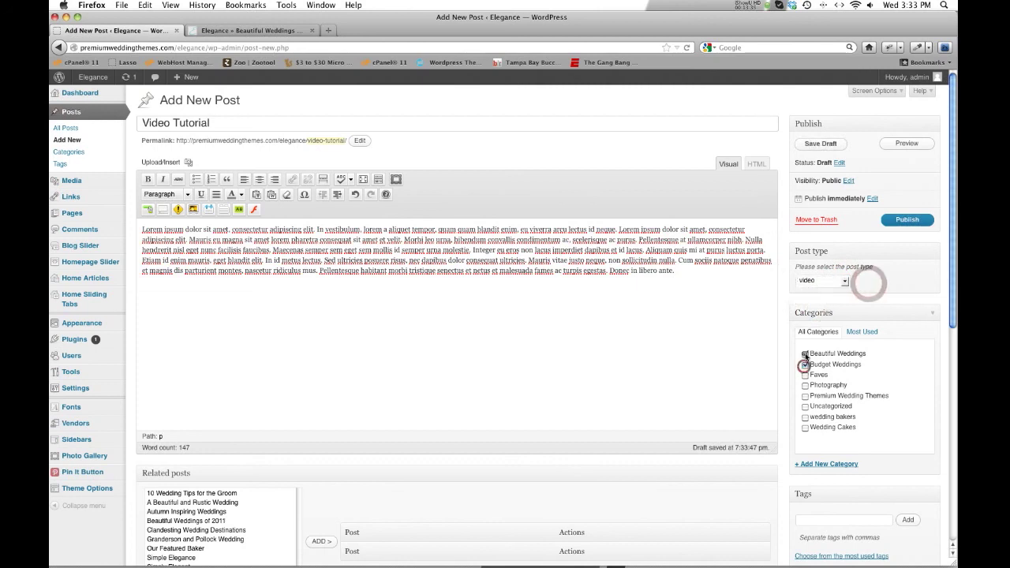
left_click(805, 354)
scroll(851, 286, "down", 3)
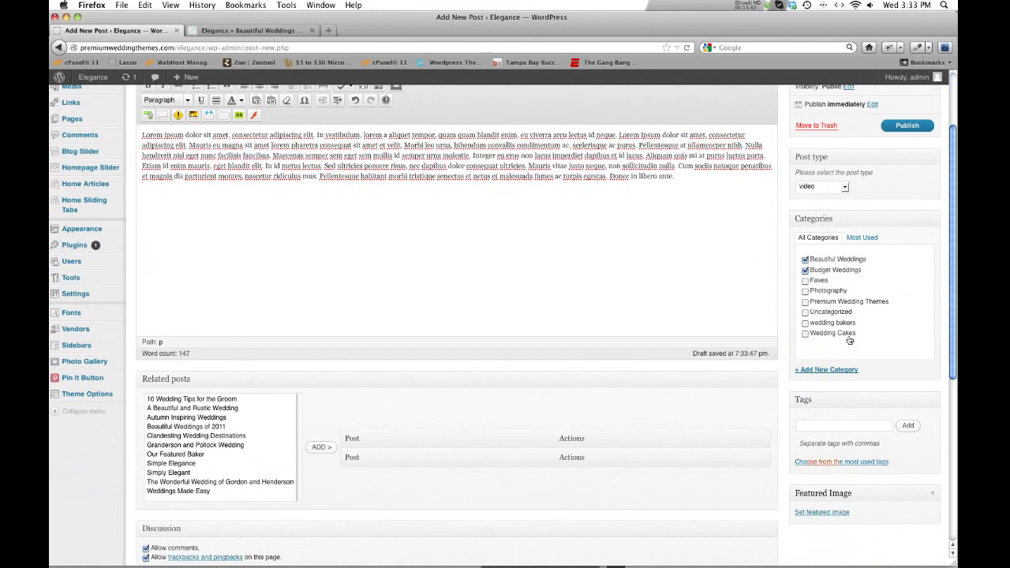
scroll(829, 316, "up", 3)
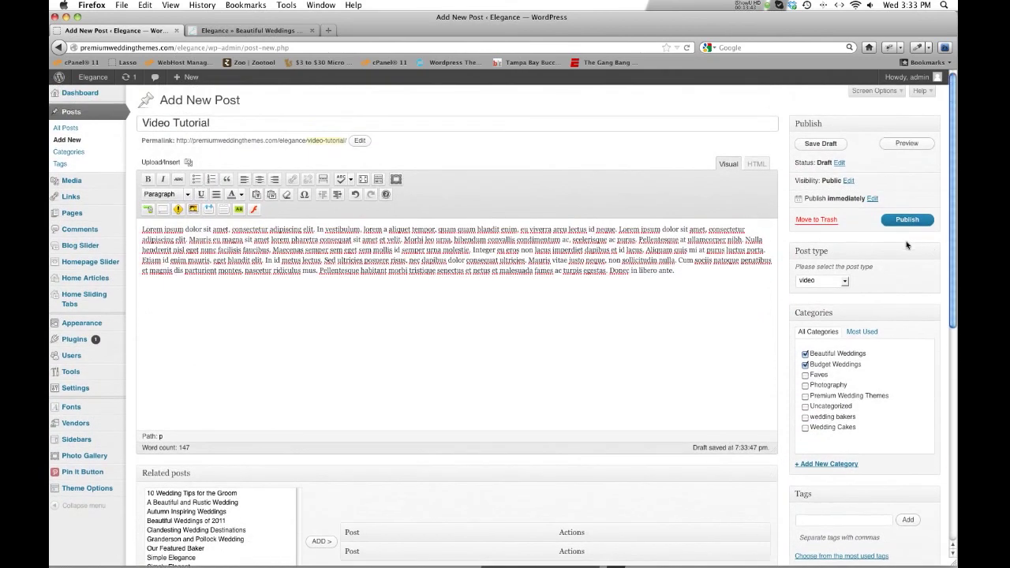
left_click(905, 221)
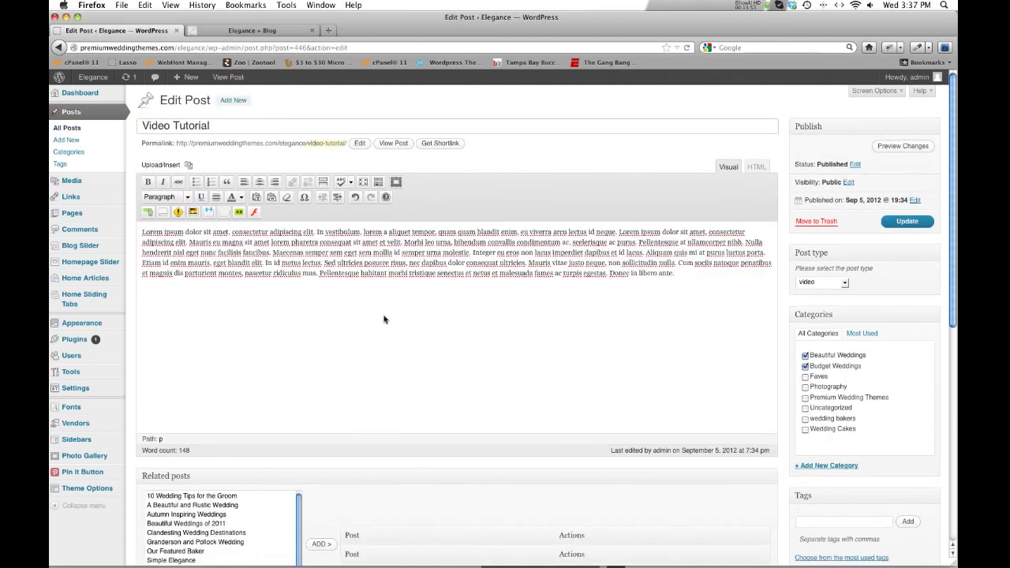
Load the copied YouTube wedding video in a new tab, select its address, and pause it
scroll(385, 319, "down", 5)
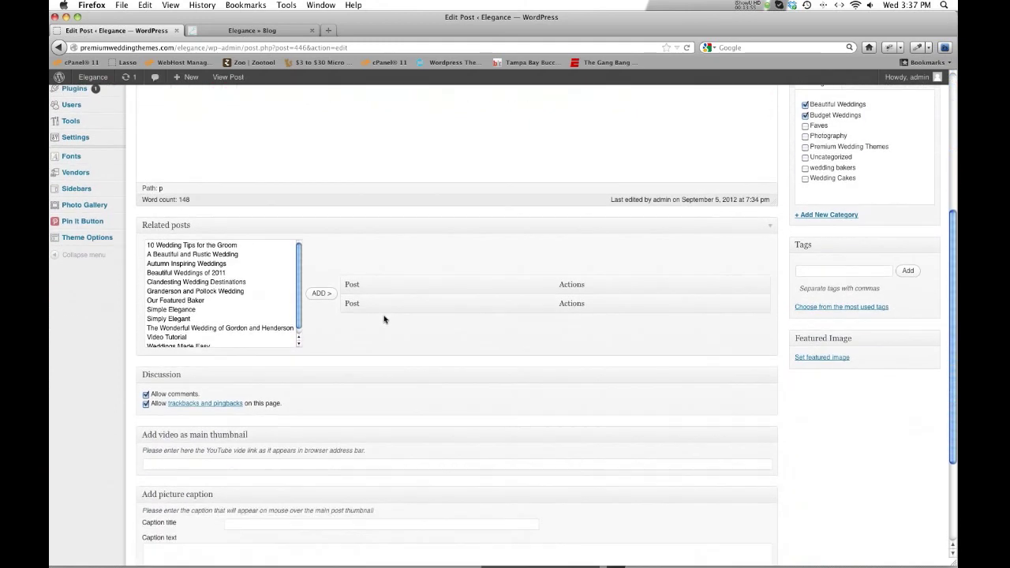
scroll(384, 319, "down", 2)
scroll(234, 409, "down", 1)
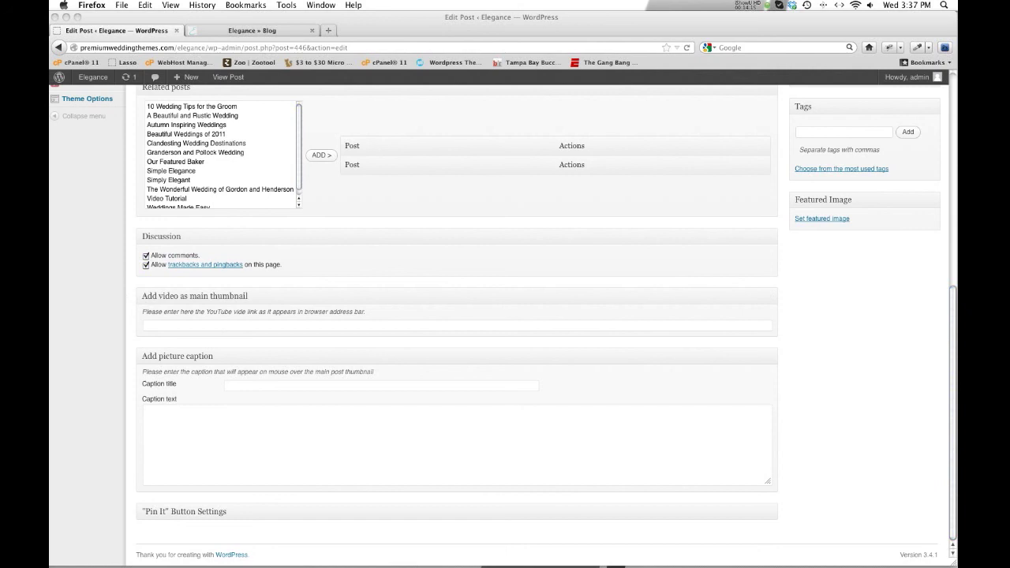
left_click(328, 30)
type("http://www.youtube.com/watch?v=uS9RwxNPEdw")
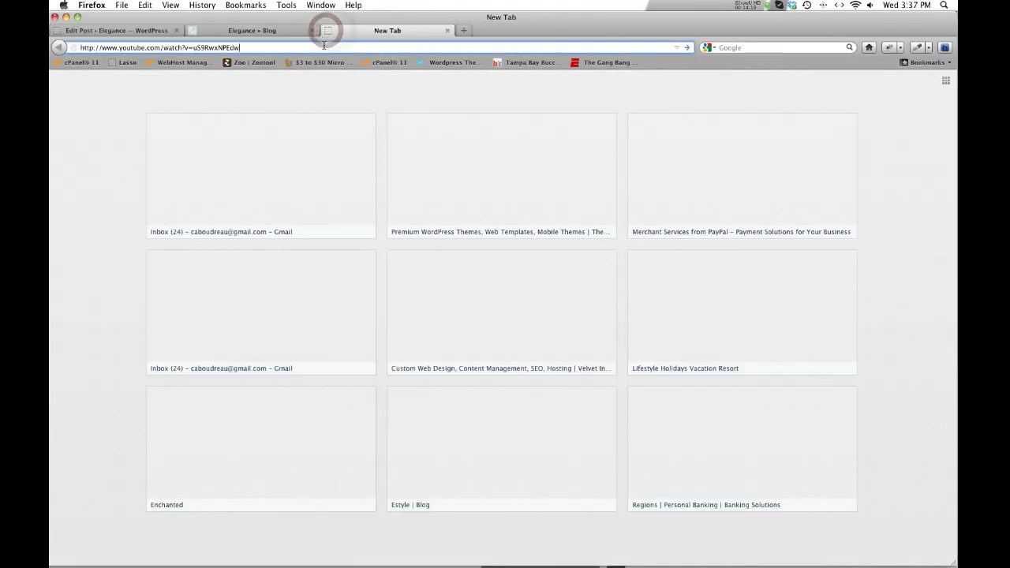
key("Return")
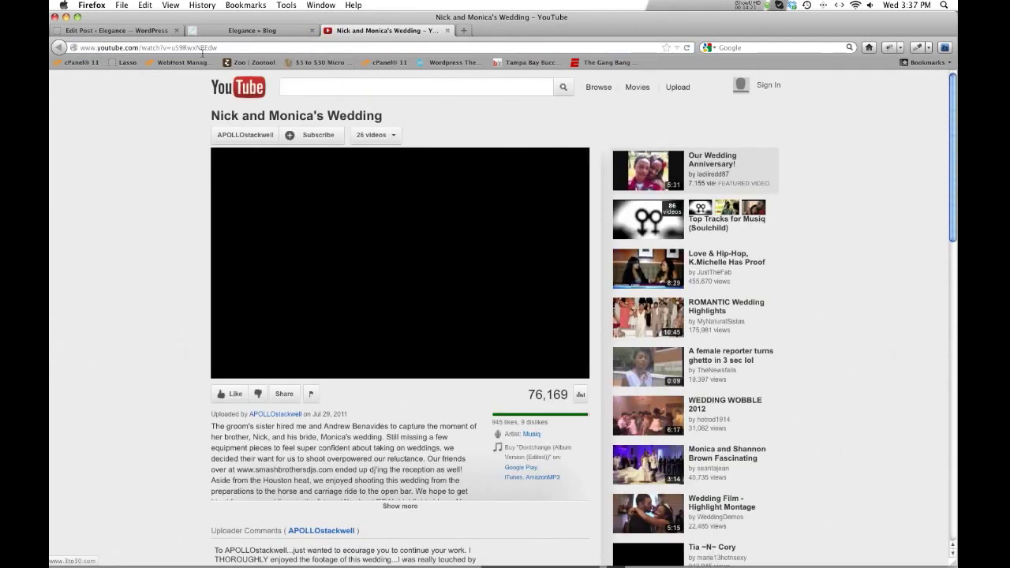
key("Return")
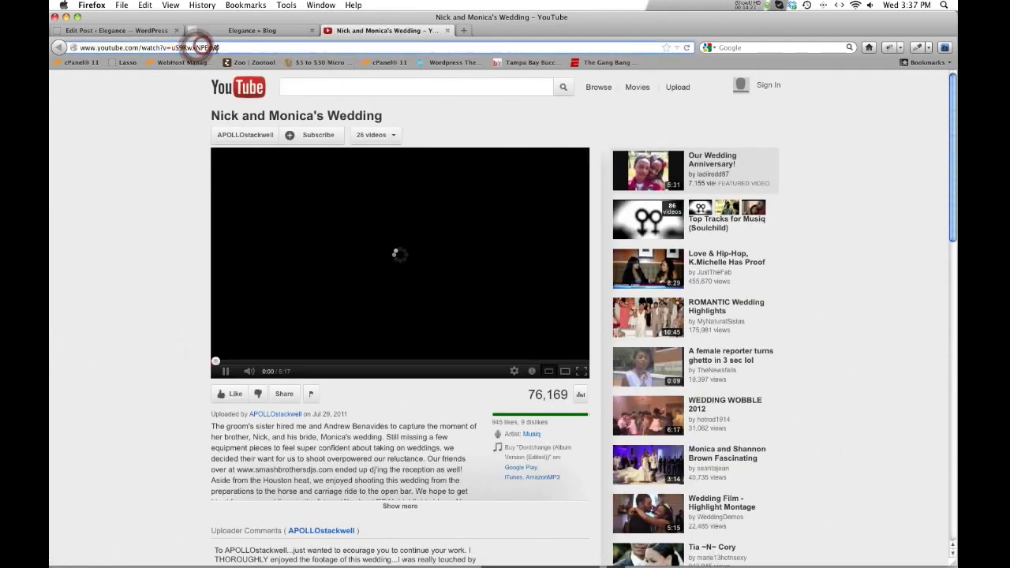
left_click(198, 47)
key("ctrl+c")
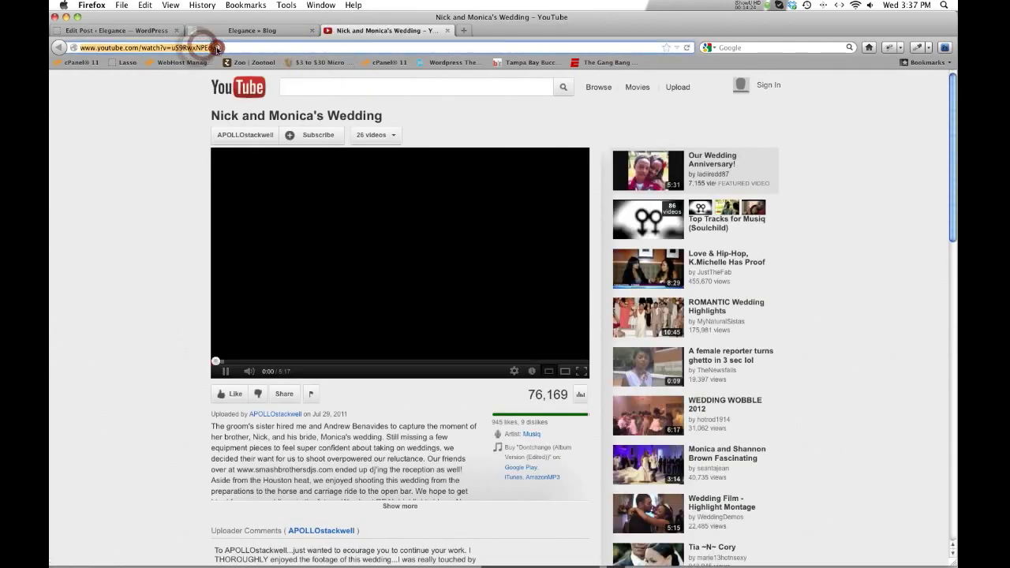
left_click(139, 31)
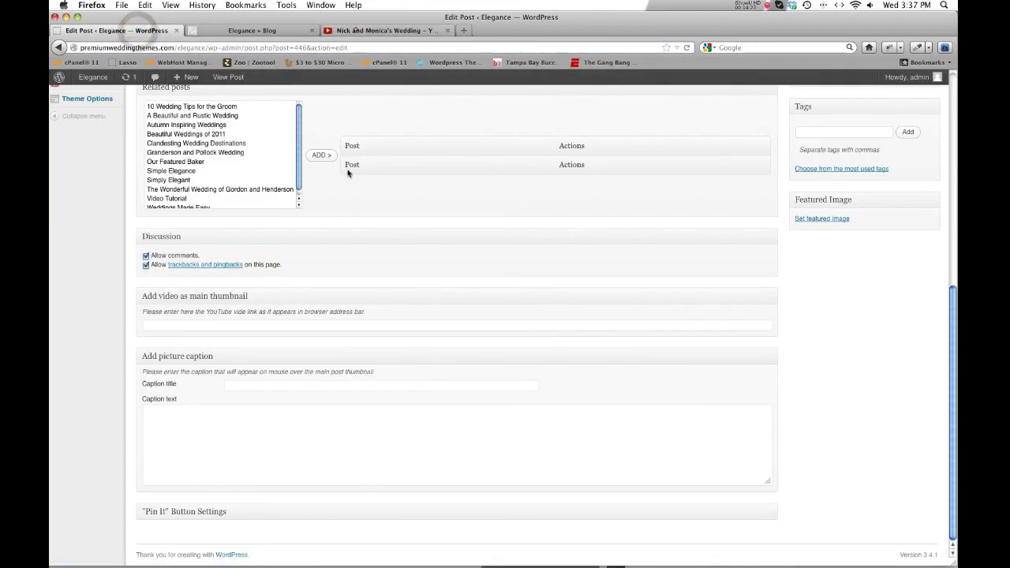
left_click(355, 30)
left_click(225, 371)
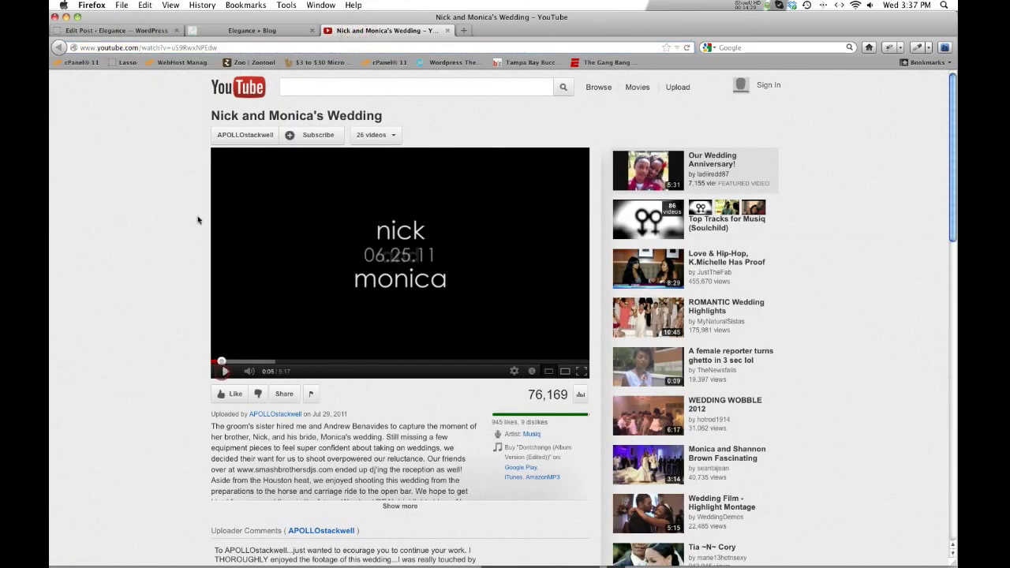
left_click(139, 32)
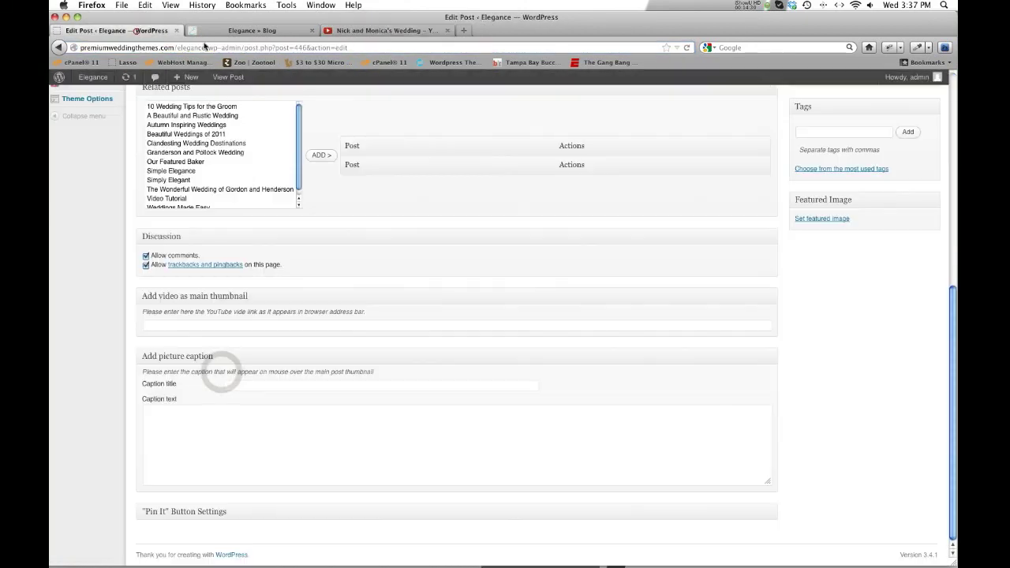
Paste the YouTube link into the 'Add video as main thumbnail' field and update the post
left_click(165, 329)
key("ctrl+v")
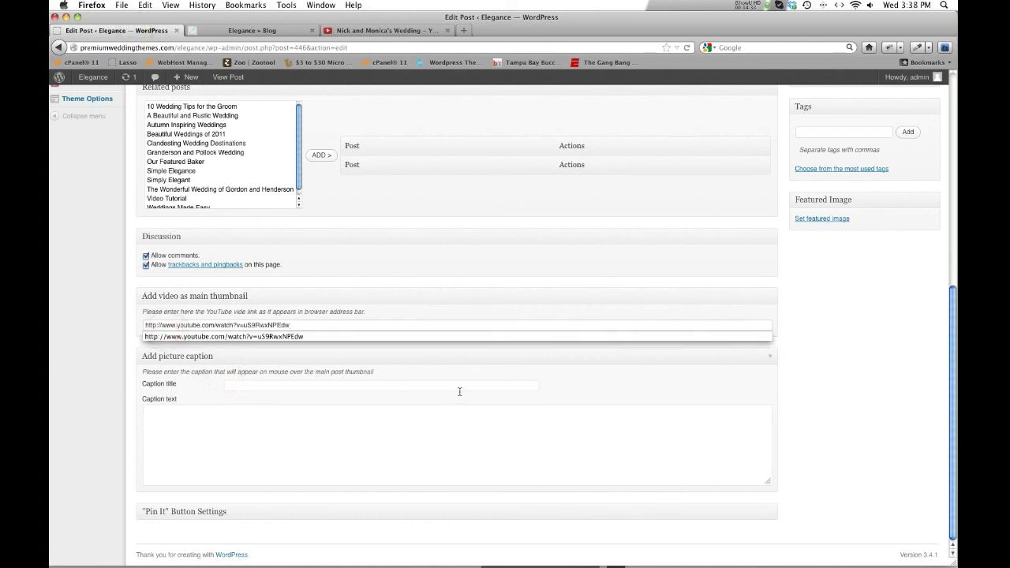
left_click(461, 387)
scroll(678, 423, "up", 5)
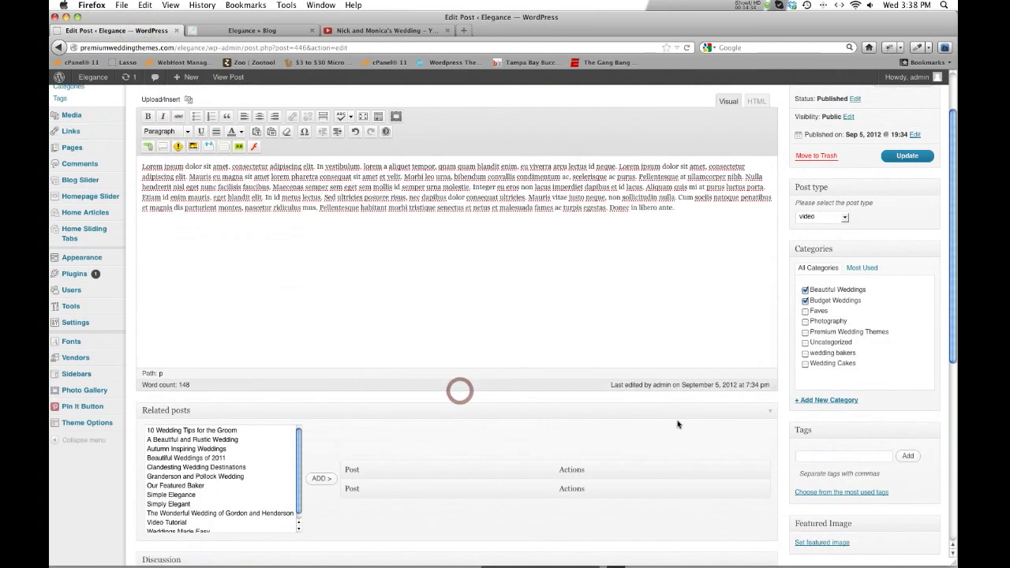
left_click(907, 156)
Reload the blog to view the Video Tutorial post's embedded wedding video, then return to YouTube
left_click(267, 31)
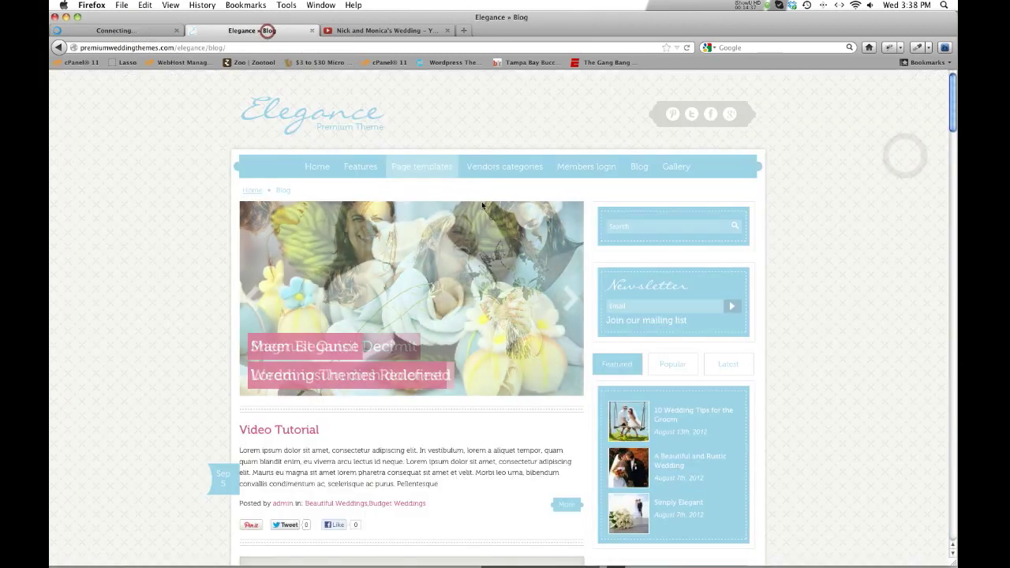
left_click(634, 170)
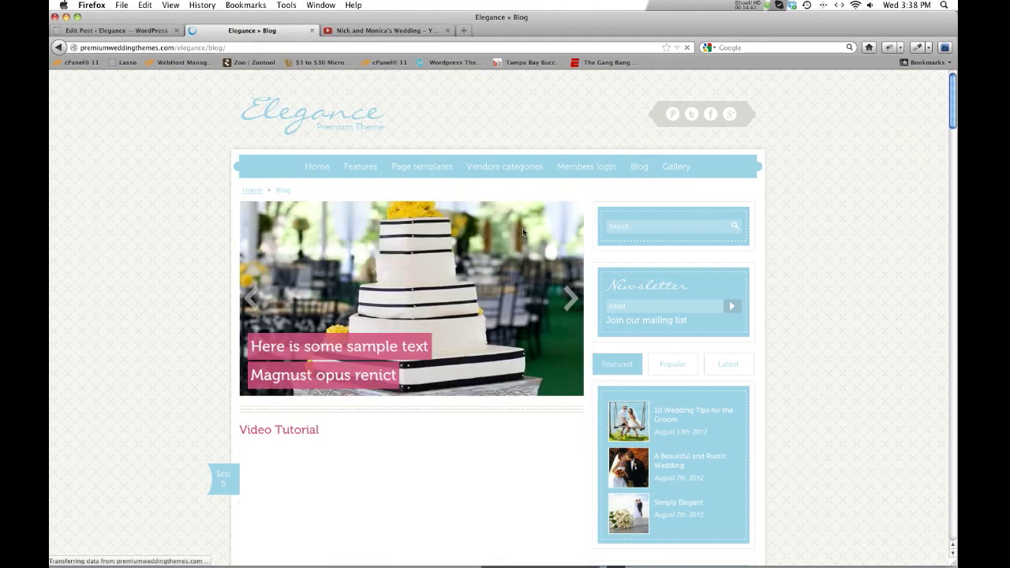
scroll(528, 233, "down", 5)
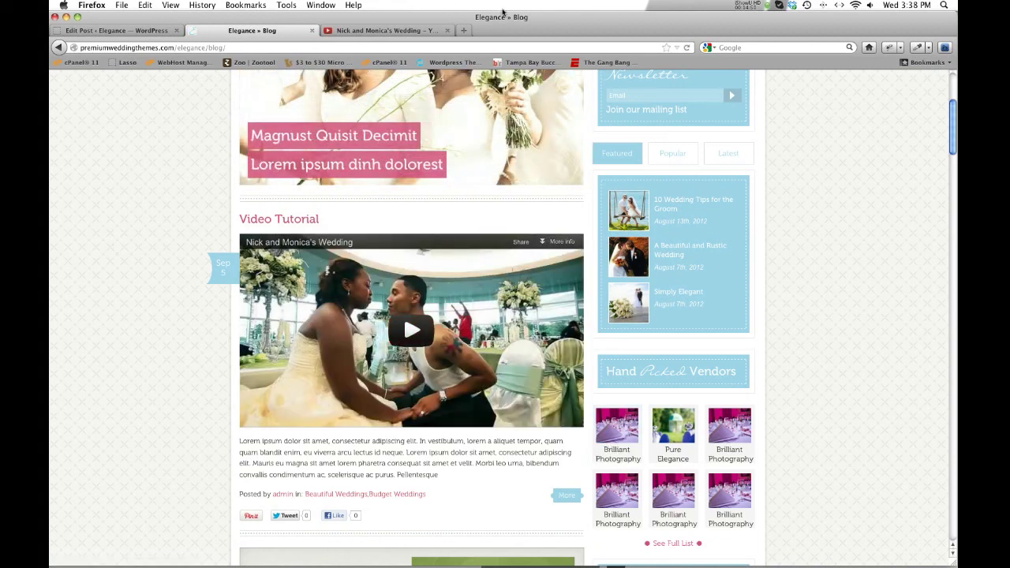
left_click(427, 31)
Select the YouTube video's web address in the browser
left_click(252, 48)
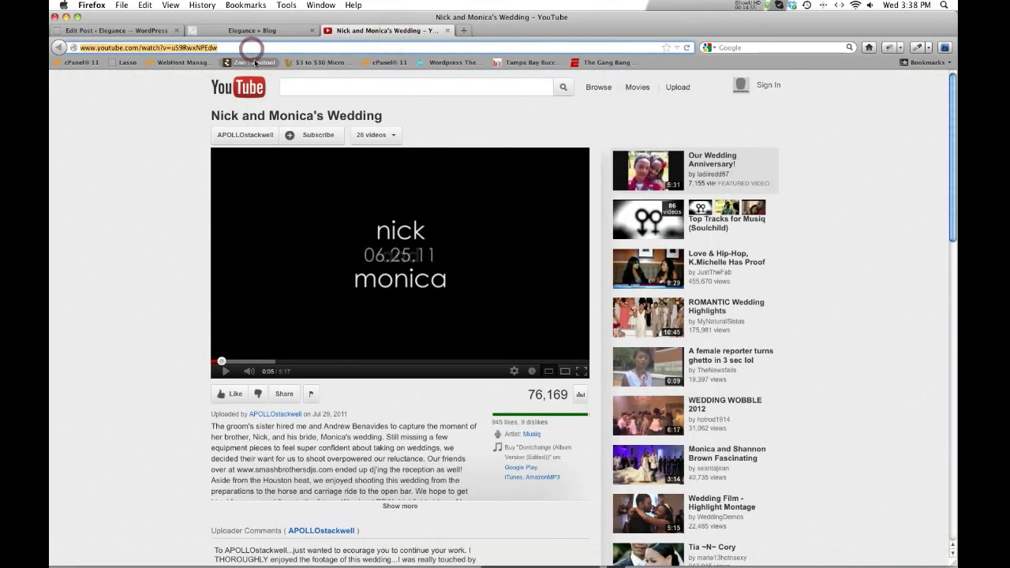
key("ctrl+Down")
key("Escape")
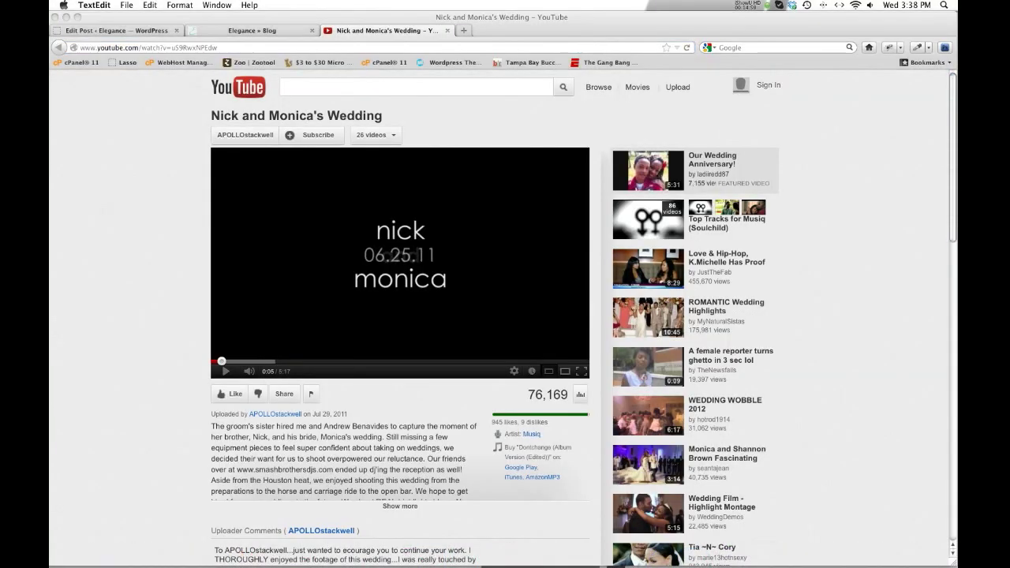
left_click(227, 48)
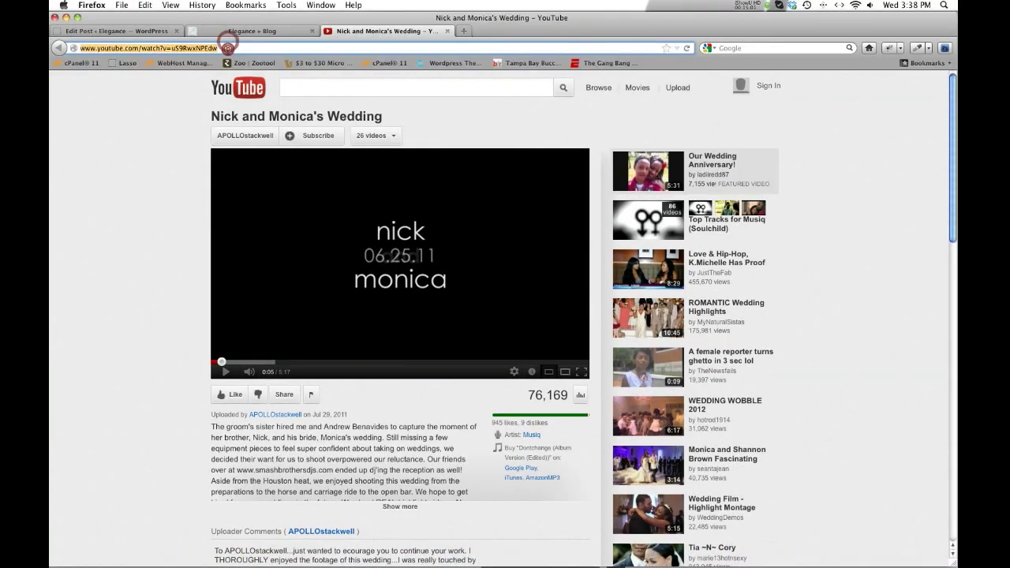
left_click(136, 32)
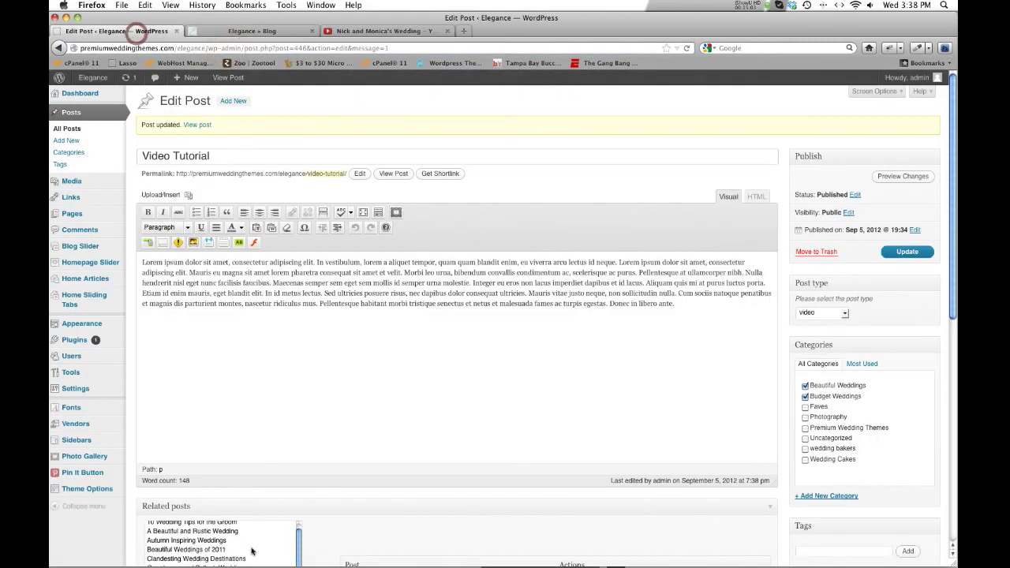
scroll(251, 551, "down", 6)
triple_click(224, 503)
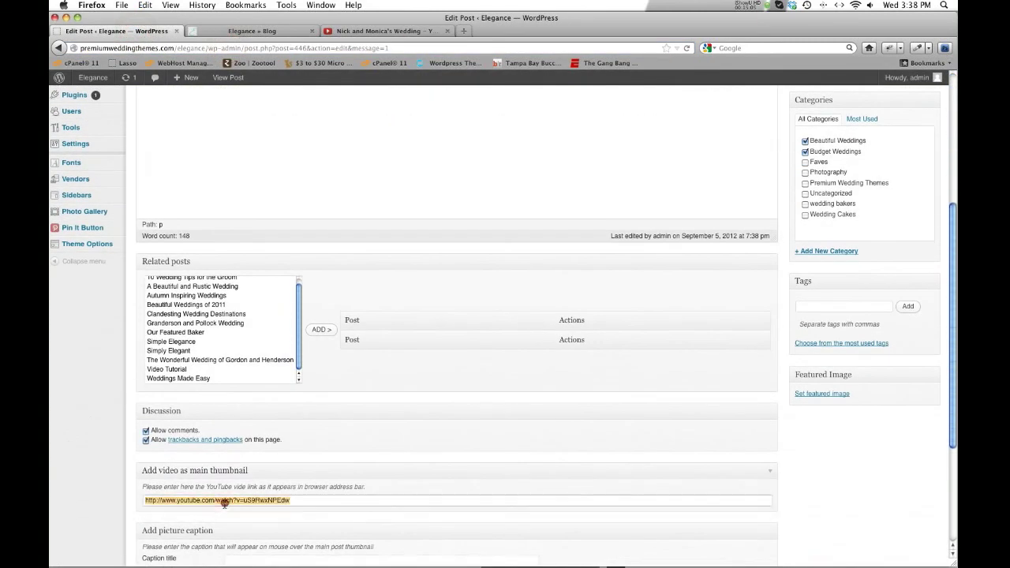
left_click(225, 512)
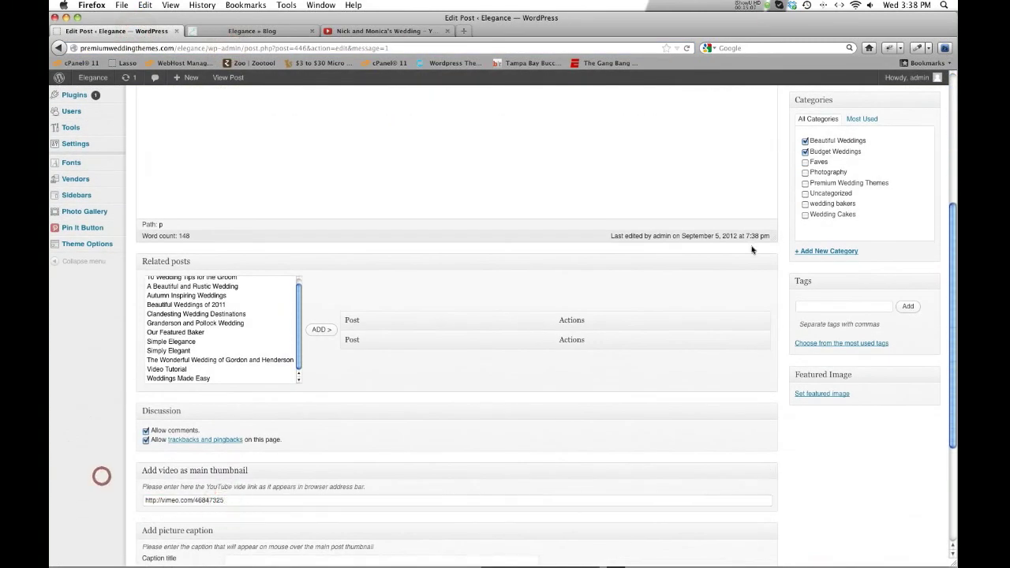
scroll(753, 249, "up", 6)
left_click(908, 251)
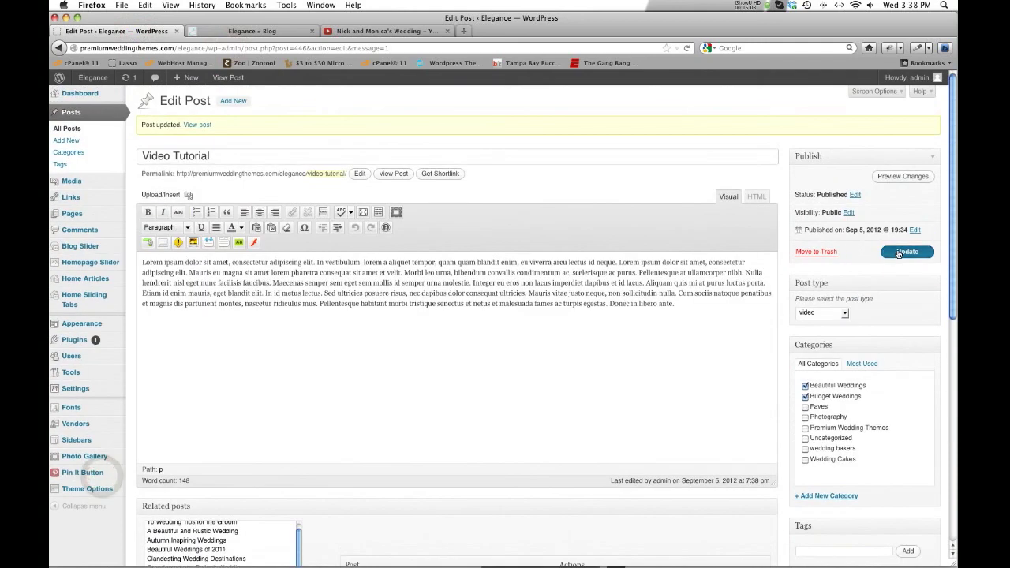
left_click(225, 30)
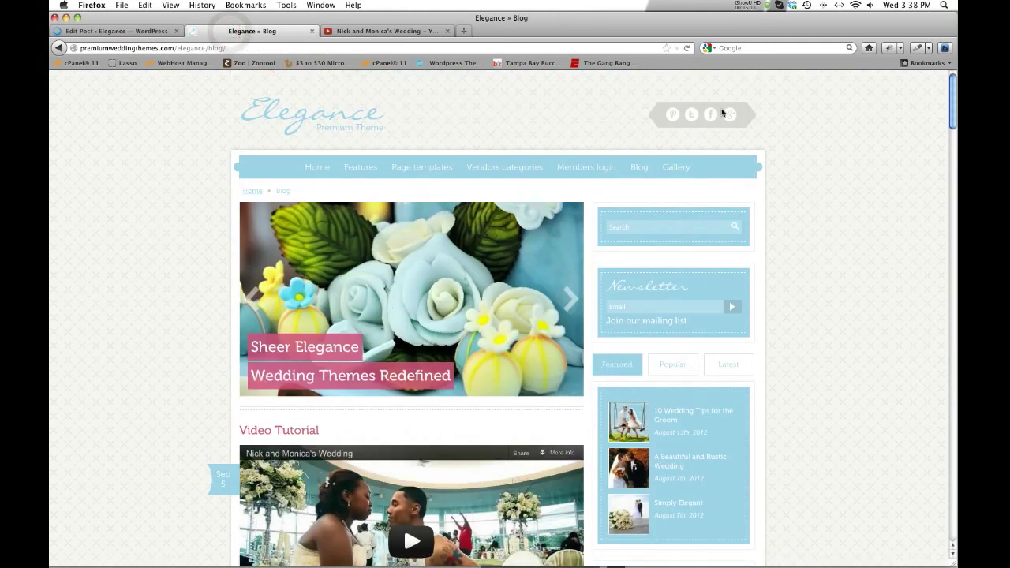
Reload the blog to see the Vimeo 'Amman - City in Motion' player, then select the YouTube address
left_click(685, 48)
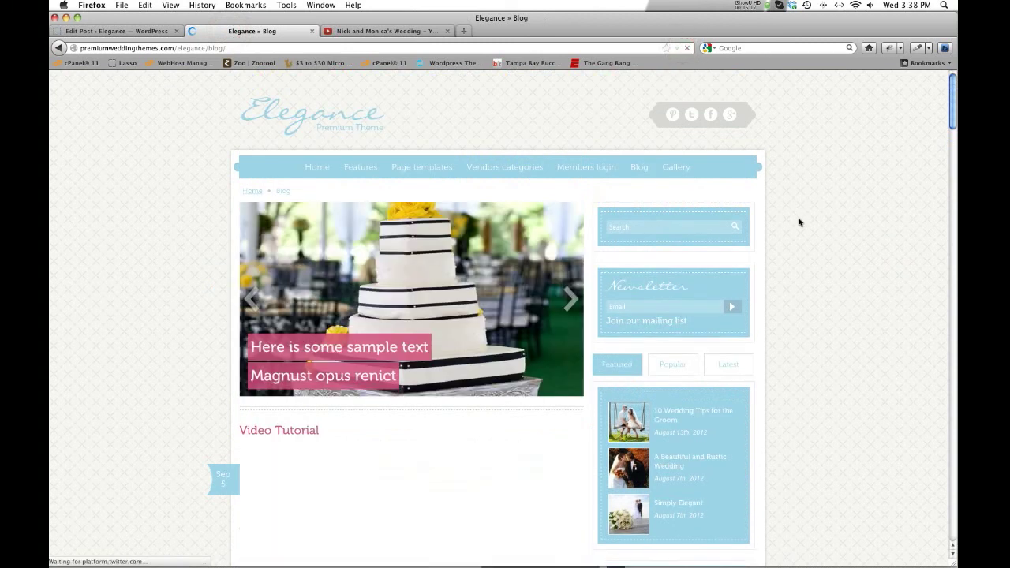
scroll(799, 221, "down", 1)
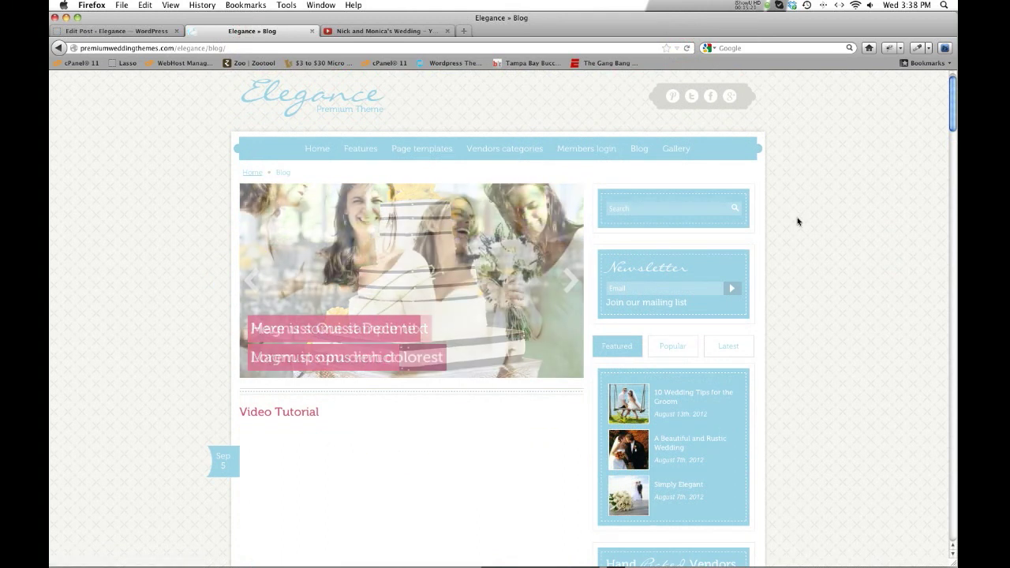
scroll(798, 222, "down", 5)
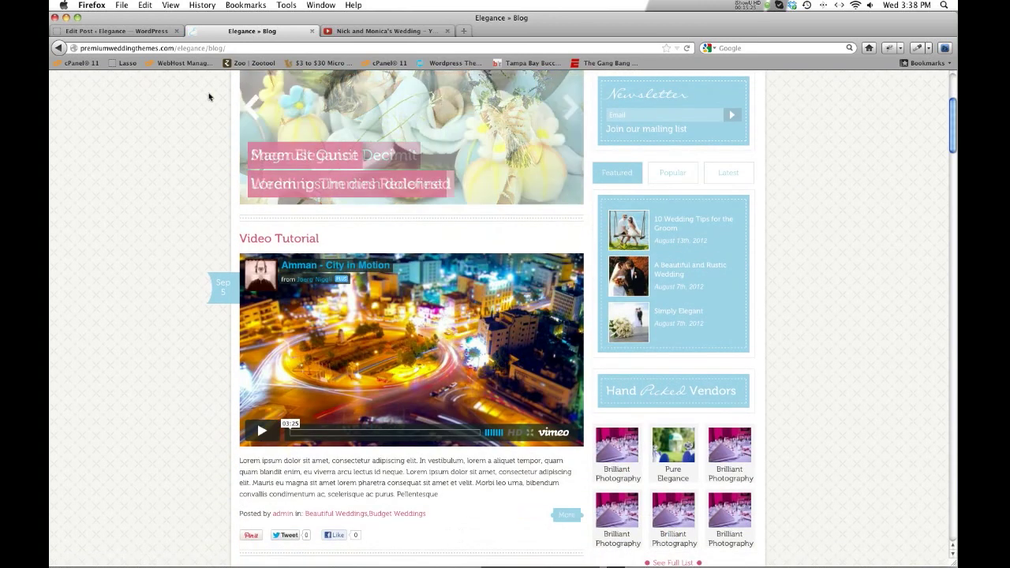
left_click(339, 33)
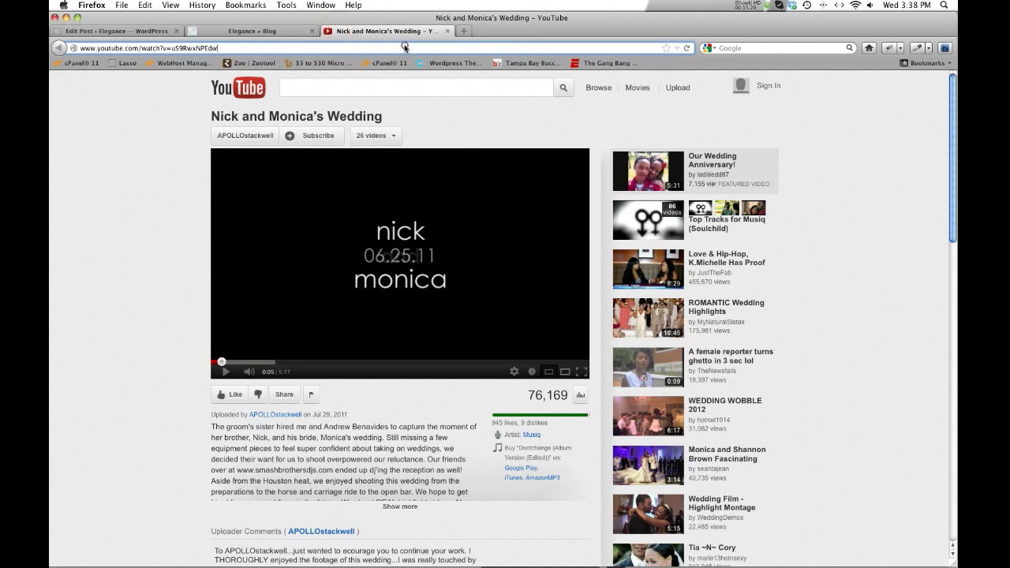
left_click(404, 46)
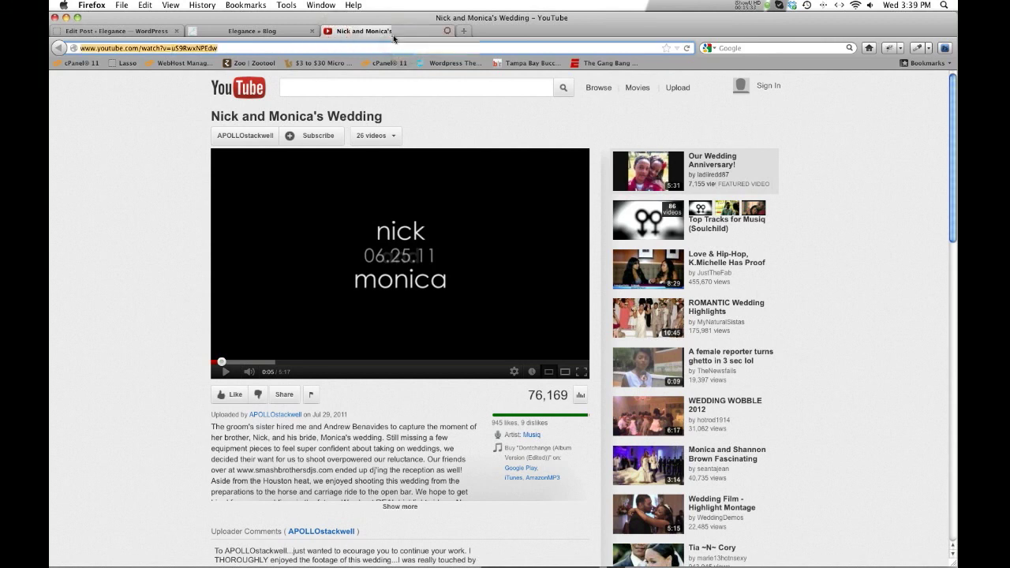
Close the YouTube tab, paste the YouTube URL over the Vimeo link, and update the post
left_click(446, 31)
left_click(140, 31)
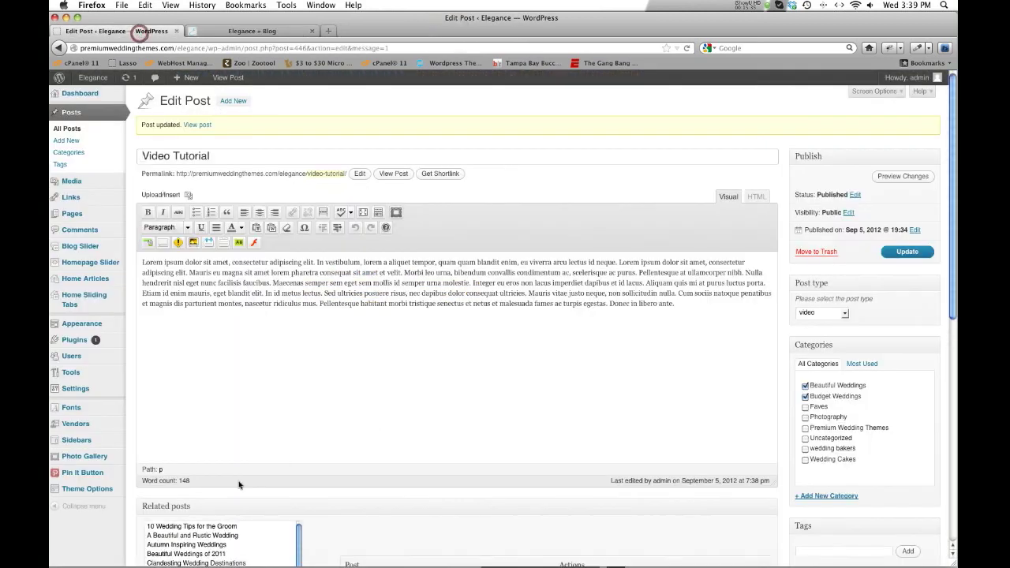
scroll(240, 484, "down", 5)
triple_click(236, 512)
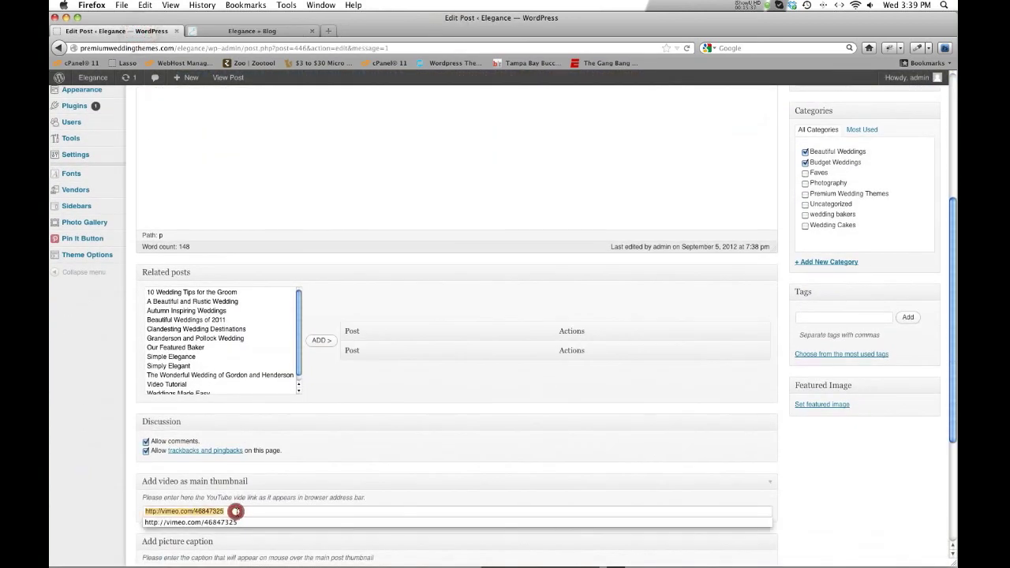
key("super+v")
scroll(463, 469, "down", 3)
scroll(942, 263, "up", 10)
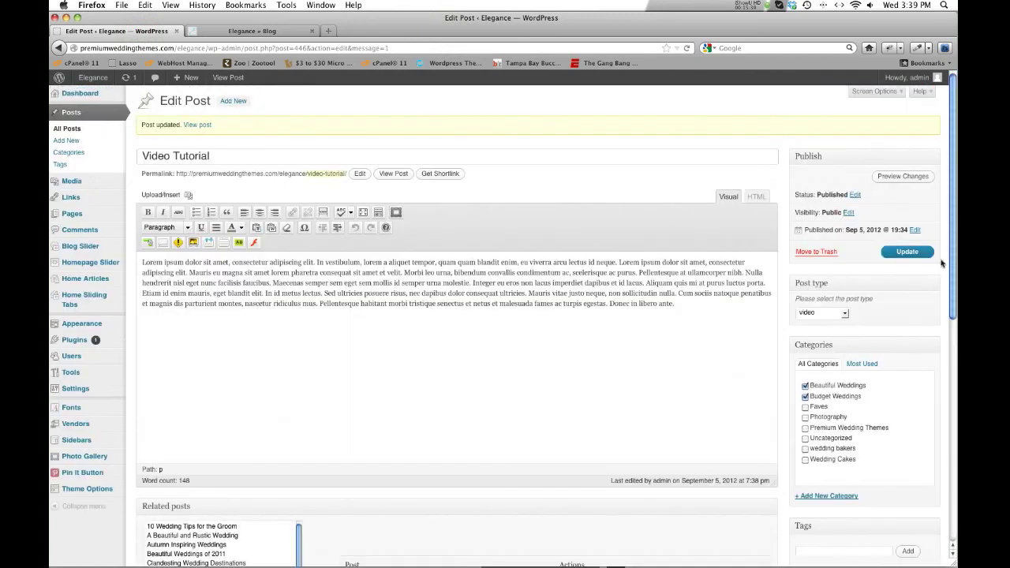
left_click(908, 252)
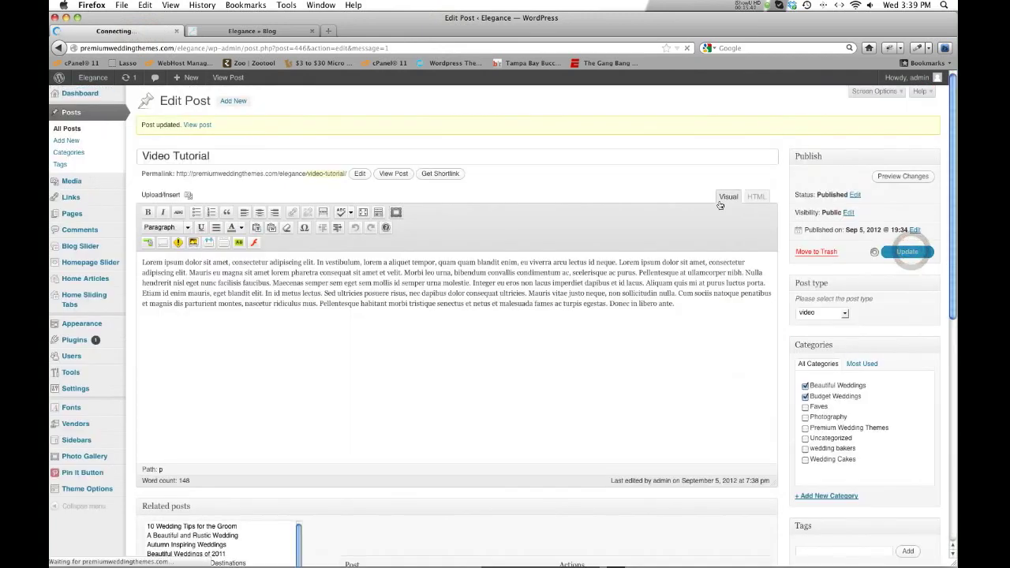